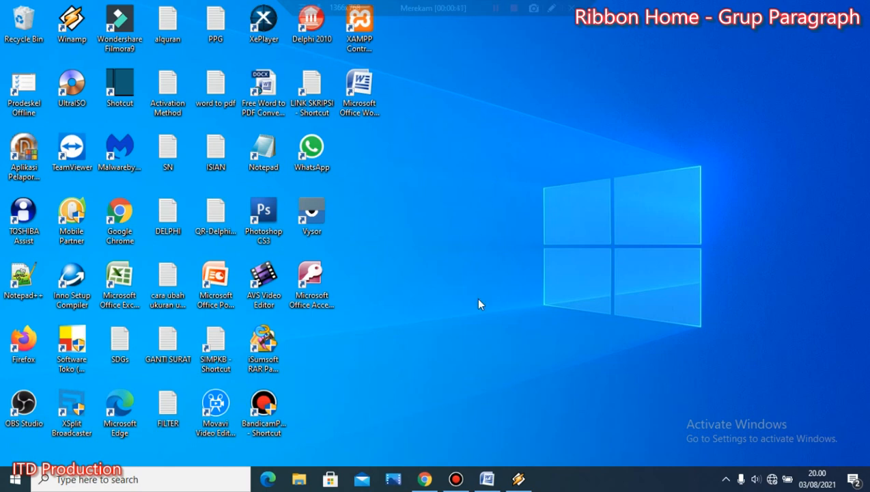
# Step: Switch to the blank document open in Microsoft Word
pyautogui.click(487, 479)
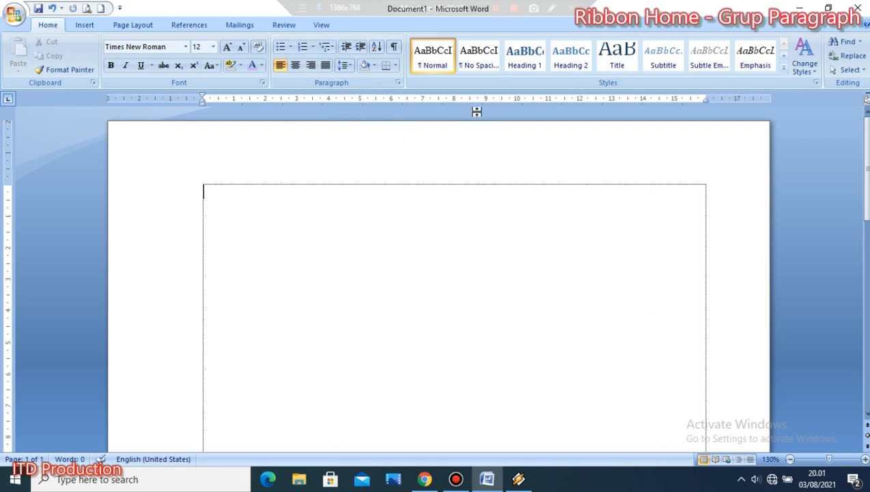
pyautogui.click(552, 9)
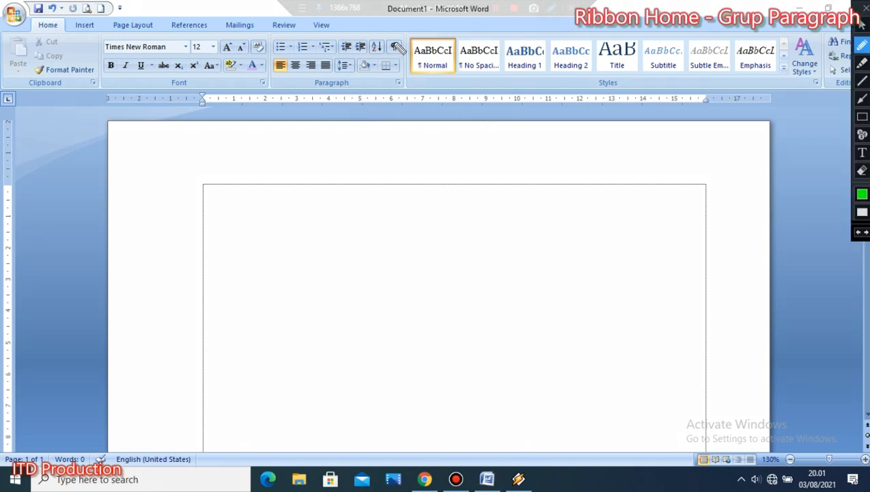
pyautogui.moveTo(400, 33)
pyautogui.mouseDown()
pyautogui.moveTo(282, 38)
pyautogui.moveTo(267, 46)
pyautogui.moveTo(310, 103)
pyautogui.moveTo(400, 96)
pyautogui.moveTo(402, 39)
pyautogui.mouseUp()
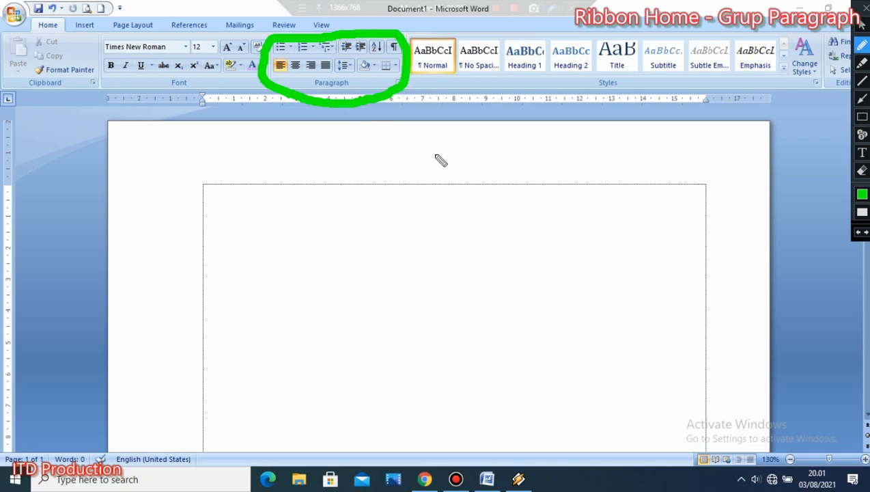
pyautogui.press('Escape')
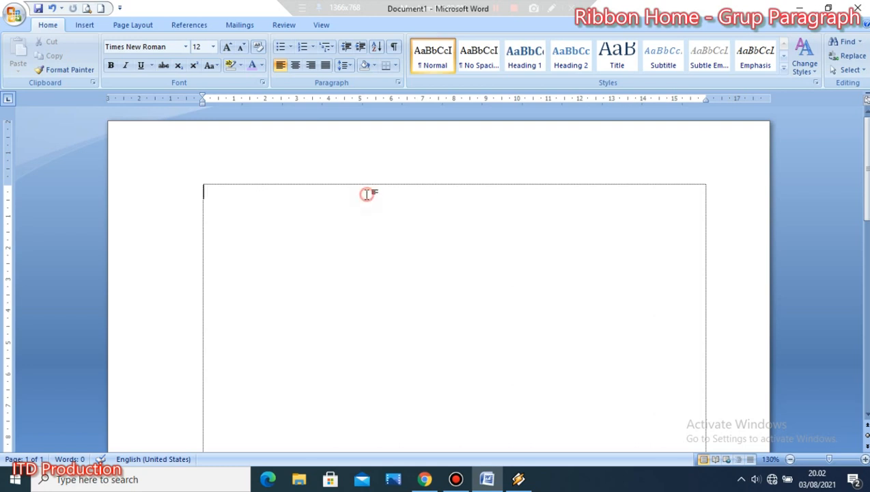
# Step: Preview the styles in the bullet library on the empty first line without applying one
pyautogui.scroll(1, 375, 184)
pyautogui.scroll(2, 375, 184)
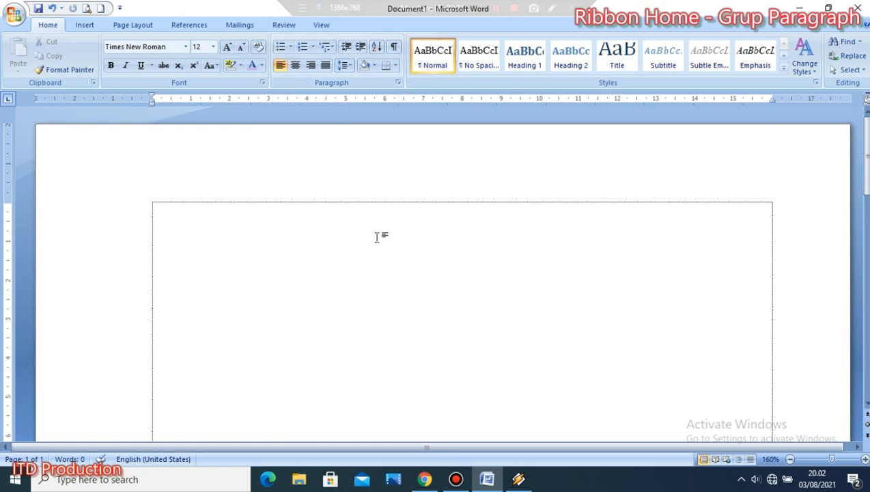
pyautogui.click(291, 47)
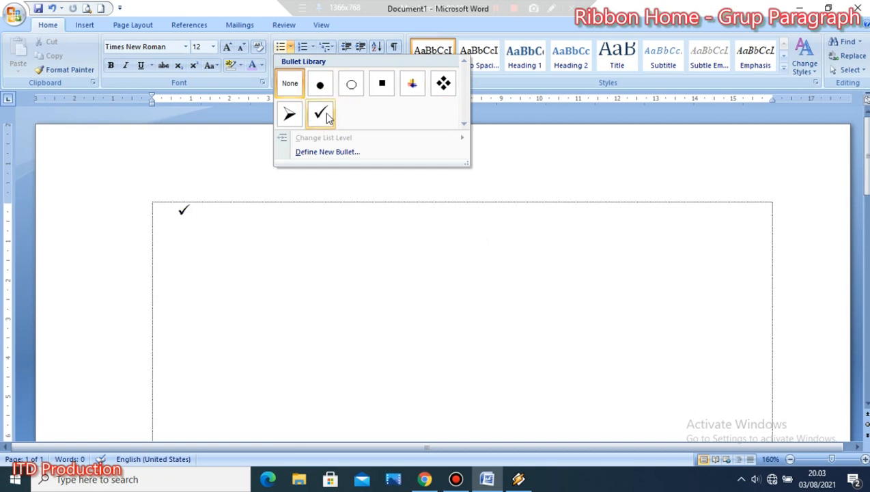
pyautogui.click(332, 213)
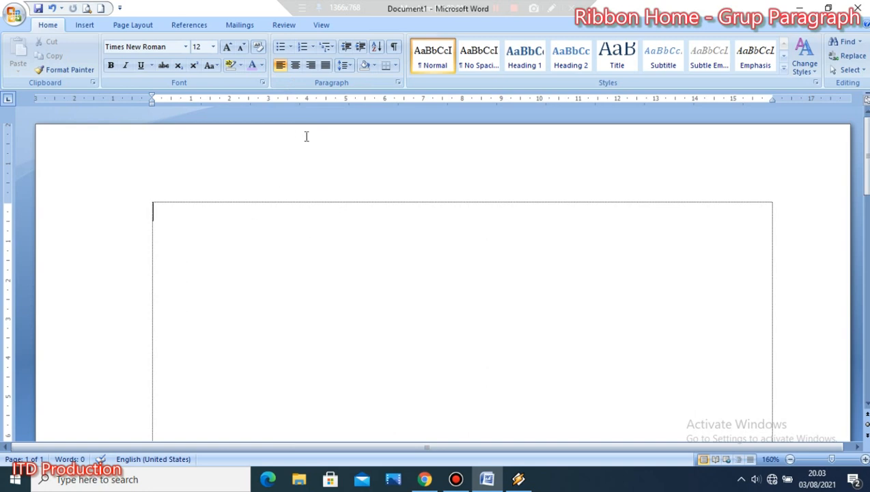
# Step: Create a bulleted list with four-diamond bullets containing the items "Saya anak SMA" and "Saya Pasti Bisa"
pyautogui.click(291, 48)
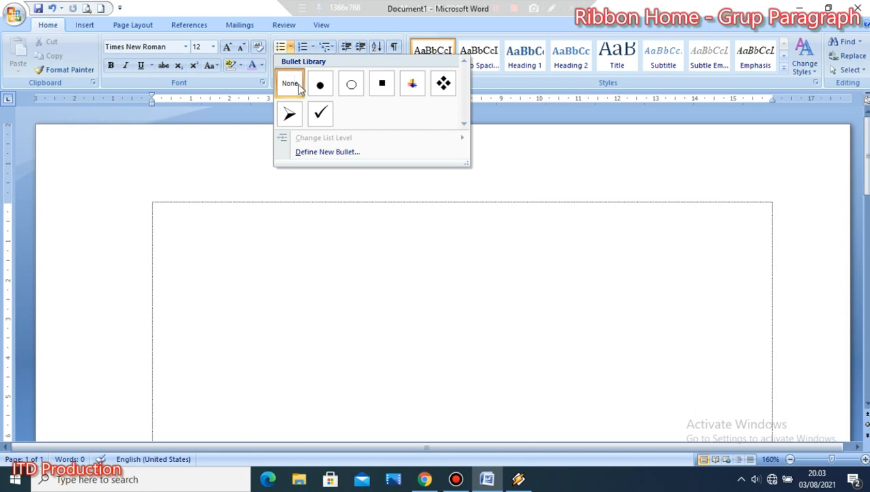
pyautogui.click(444, 86)
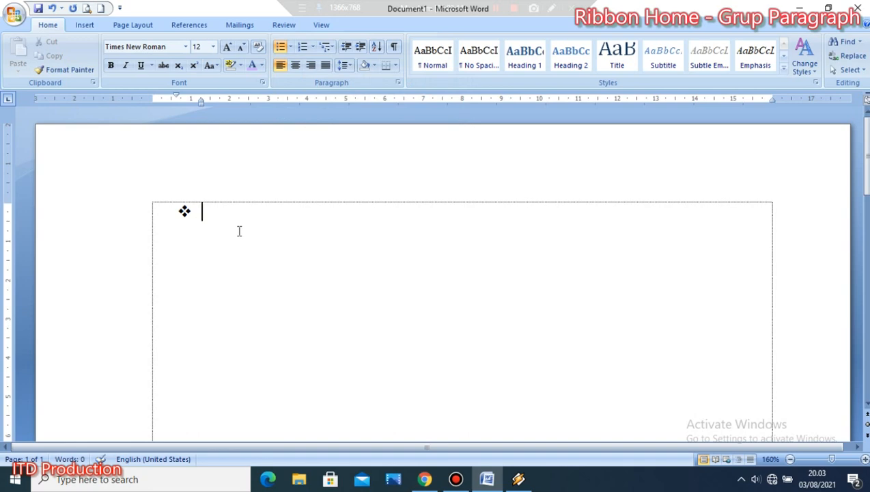
pyautogui.write('Saya a')
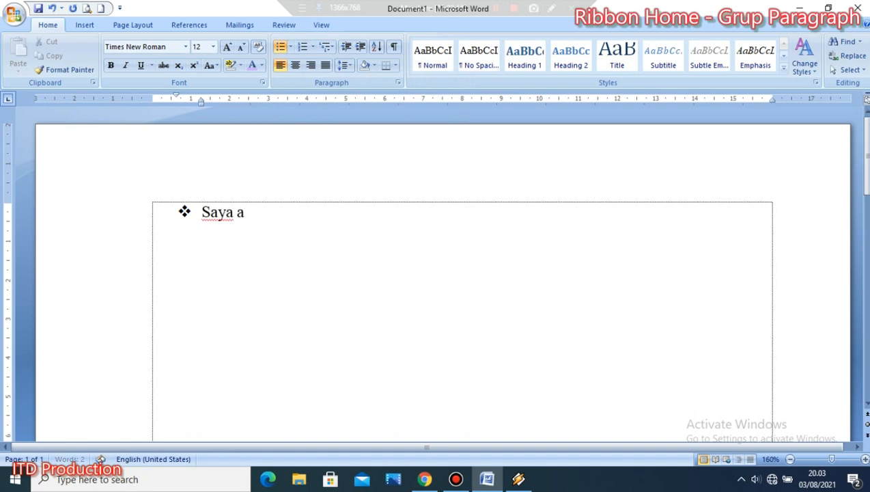
pyautogui.write('nak SMA')
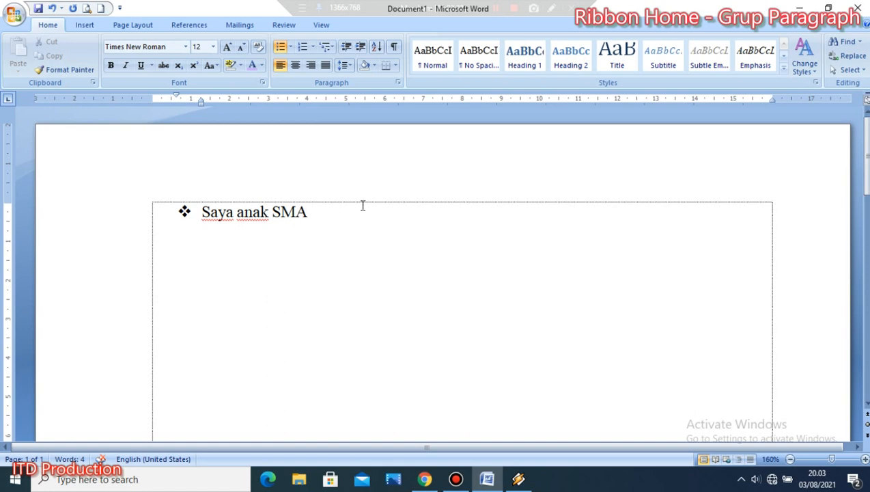
pyautogui.press('Return')
pyautogui.write('Saya')
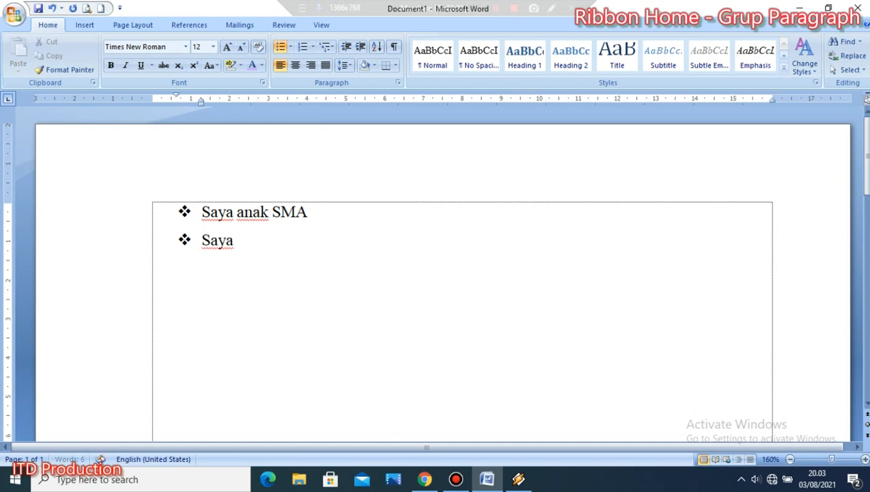
pyautogui.write(' Pasti Bisa')
pyautogui.press('Return')
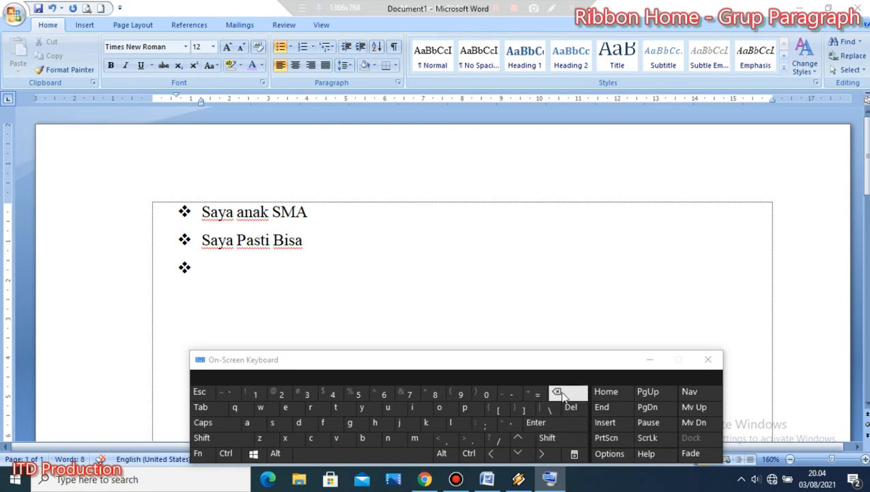
# Step: Remove the bullet from the empty third line and minimize the on-screen keyboard
pyautogui.click(240, 266)
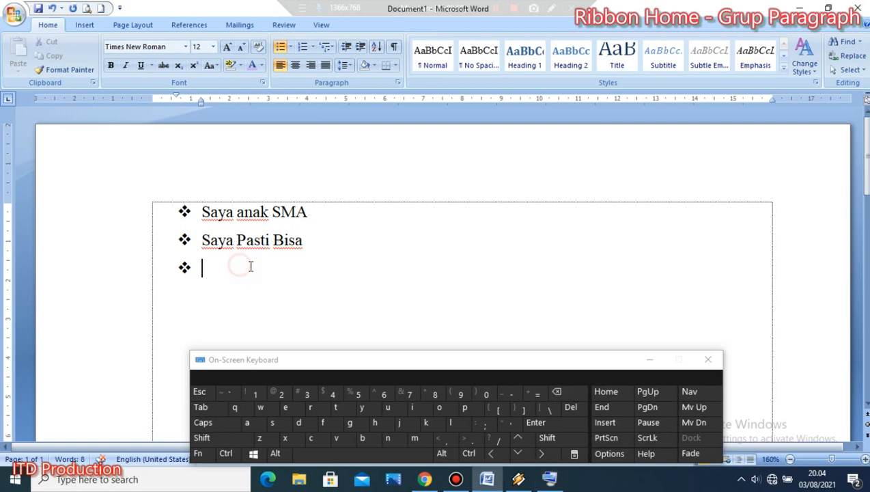
pyautogui.press('BackSpace')
pyautogui.click(650, 360)
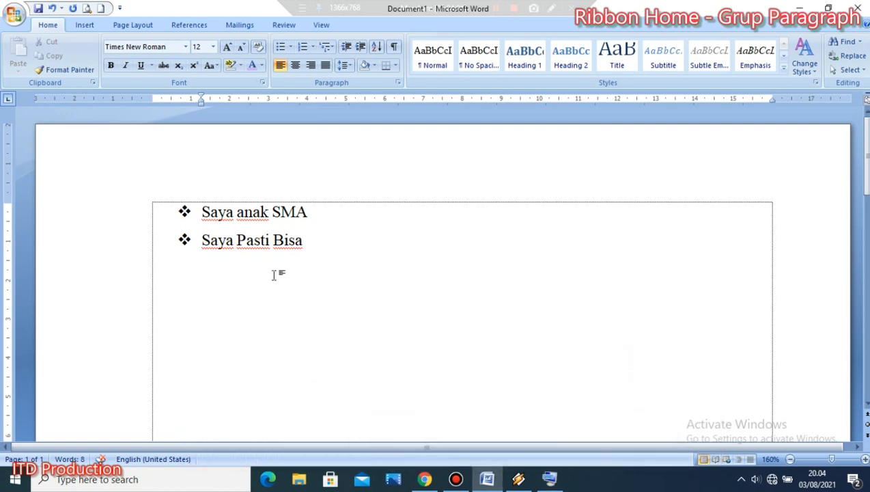
# Step: Add an indented list with check-mark bullets below "Saya Pasti Bisa", containing the items "Oke" and "Saya"
pyautogui.click(291, 47)
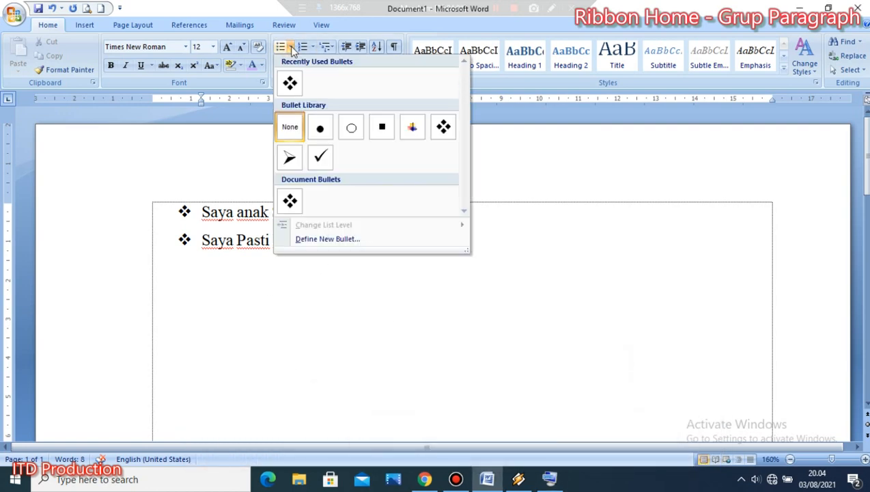
pyautogui.click(324, 158)
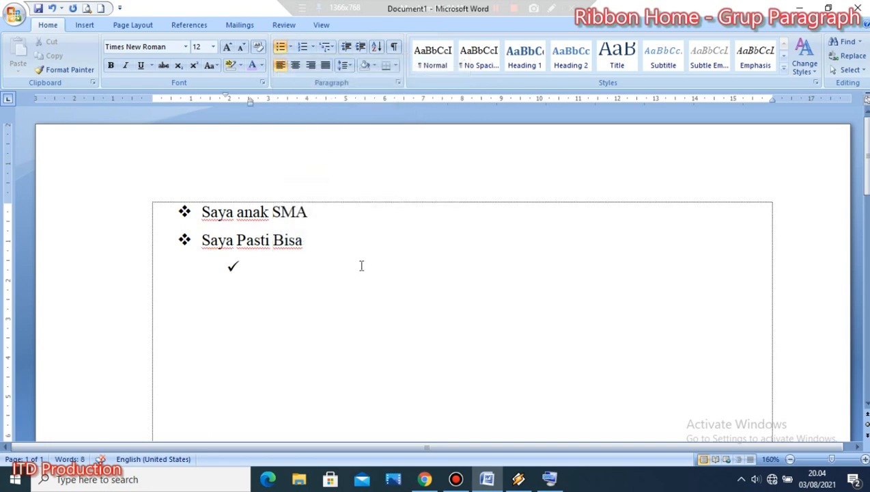
pyautogui.write('Oke')
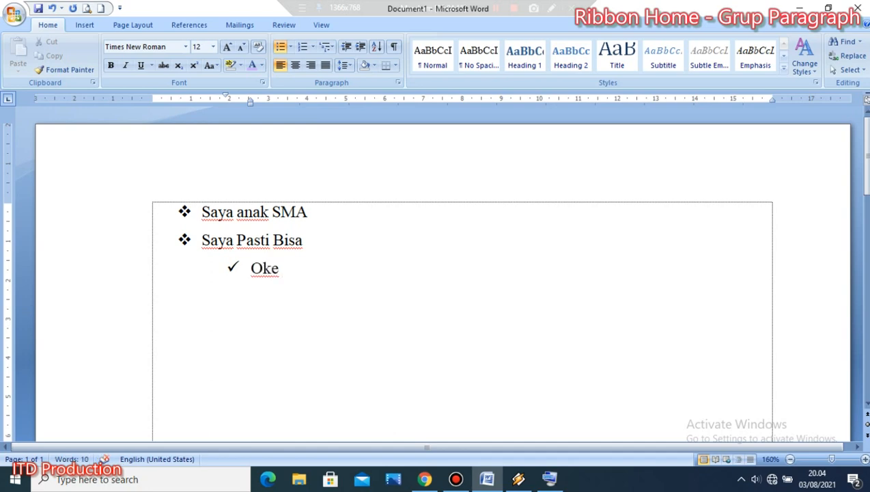
pyautogui.press('Return')
pyautogui.write('Saya')
pyautogui.press('Return')
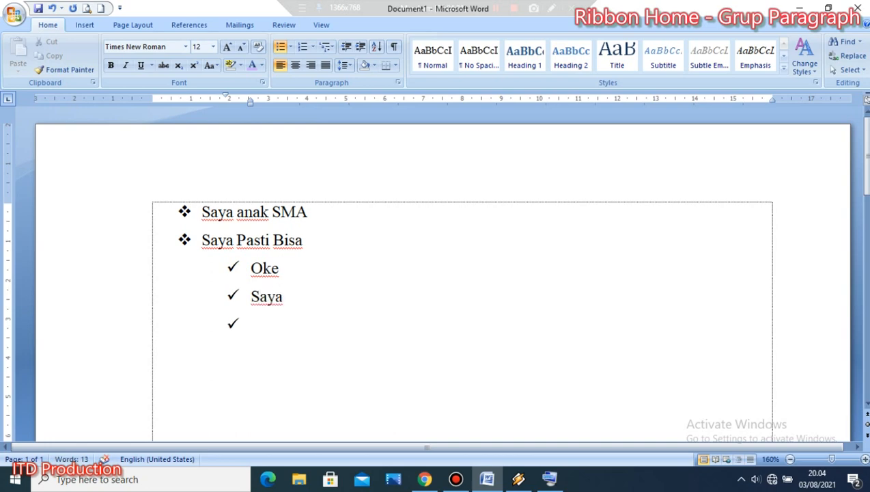
# Step: Replace the empty check-mark bullet with a further indented arrow-bullet list containing "Baik" and "Setuju", and minimize the on-screen keyboard
pyautogui.click(550, 480)
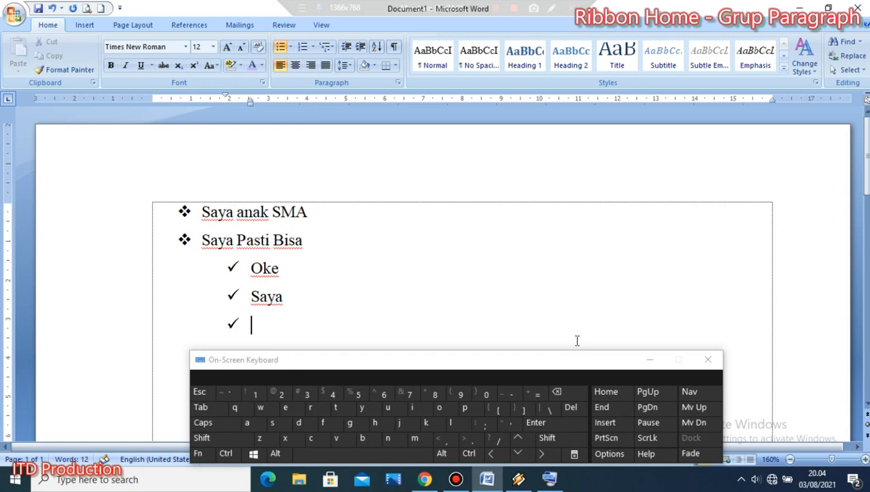
pyautogui.click(571, 408)
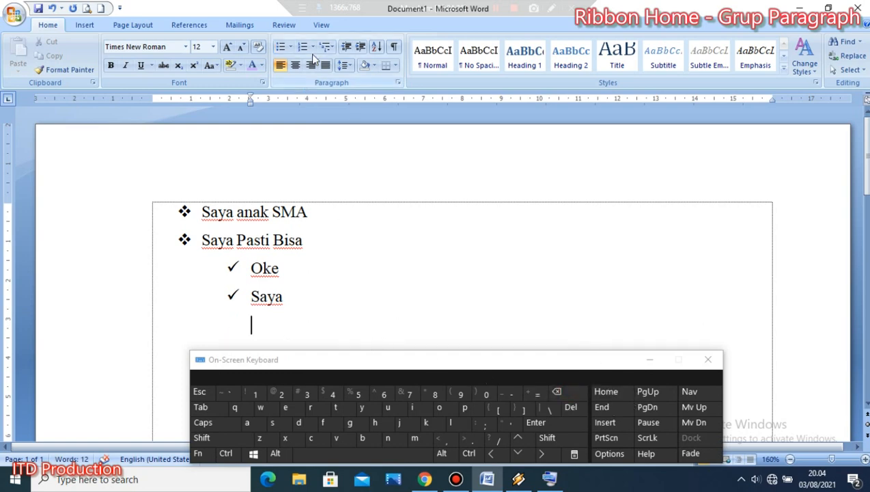
pyautogui.click(290, 46)
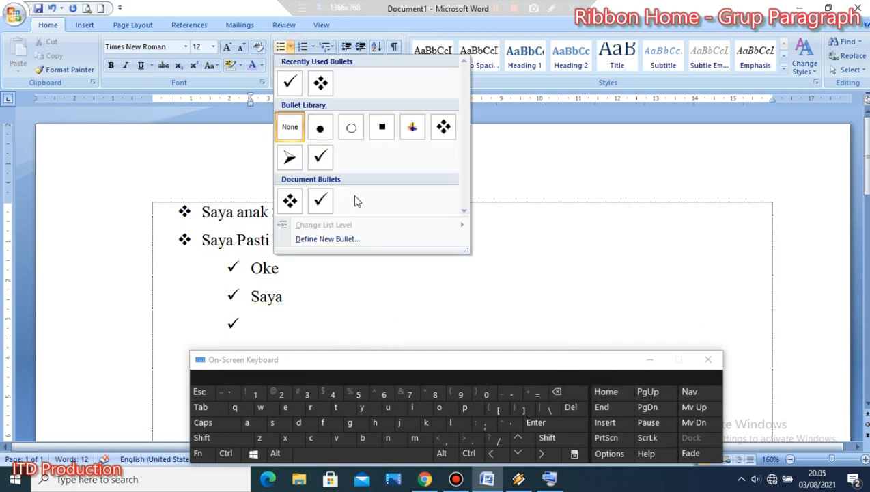
pyautogui.click(290, 157)
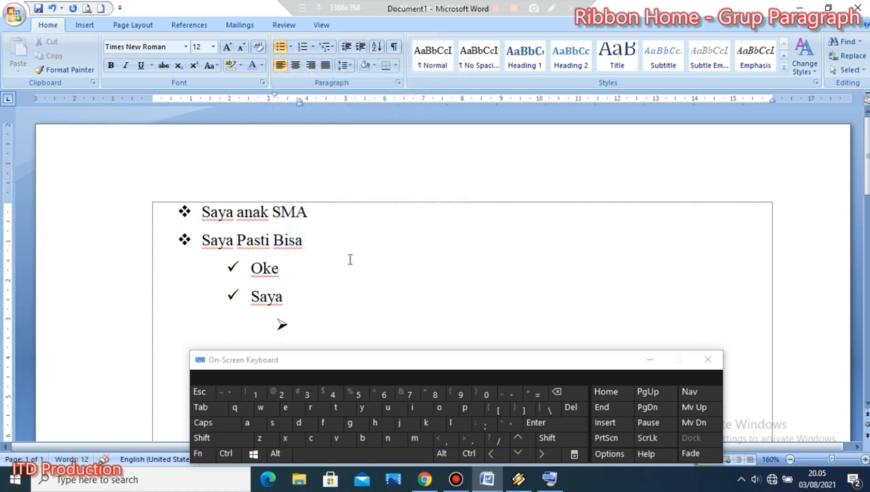
pyautogui.write('baik')
pyautogui.press('Return')
pyautogui.write('sel')
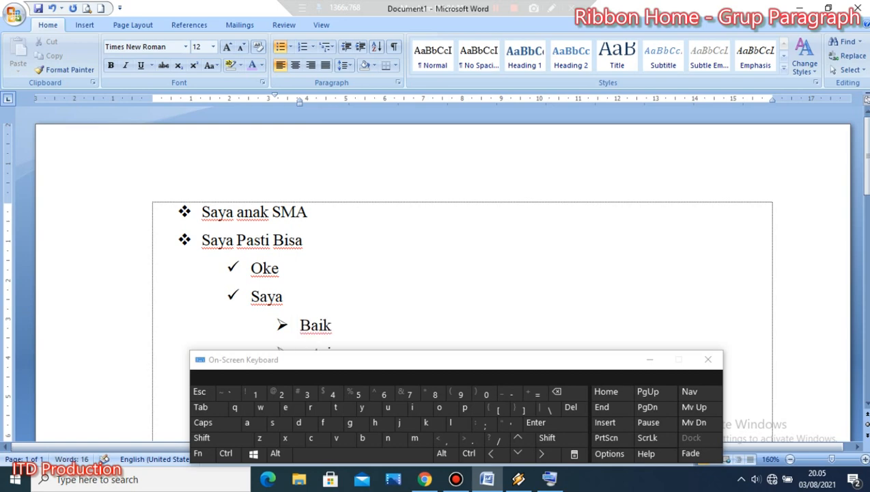
pyautogui.press('Return')
pyautogui.click(650, 358)
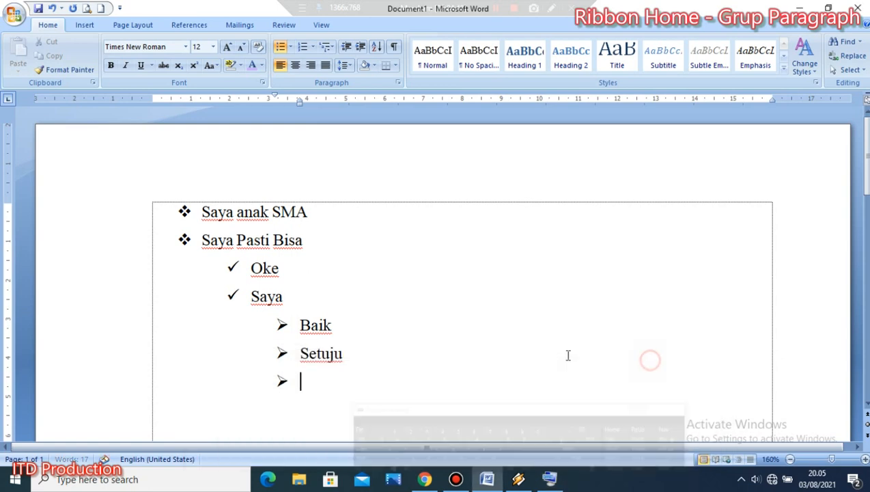
# Step: Remove the bullet from the empty line below "Setuju" and add a new line
pyautogui.scroll(-1, 418, 320)
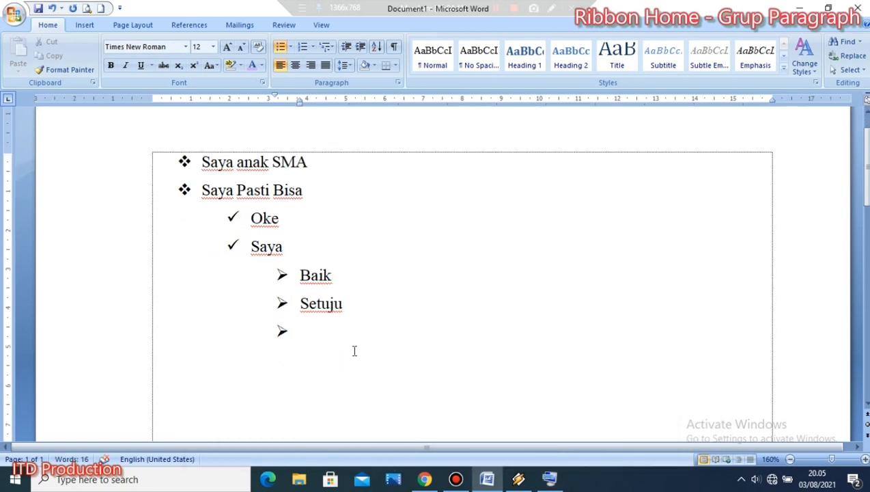
pyautogui.press('BackSpace')
pyautogui.press('Return')
# Step: Decrease the indent of the check-mark items and the arrow items until both align with the four-diamond bullets
pyautogui.moveTo(290, 250); pyautogui.dragTo(224, 231)
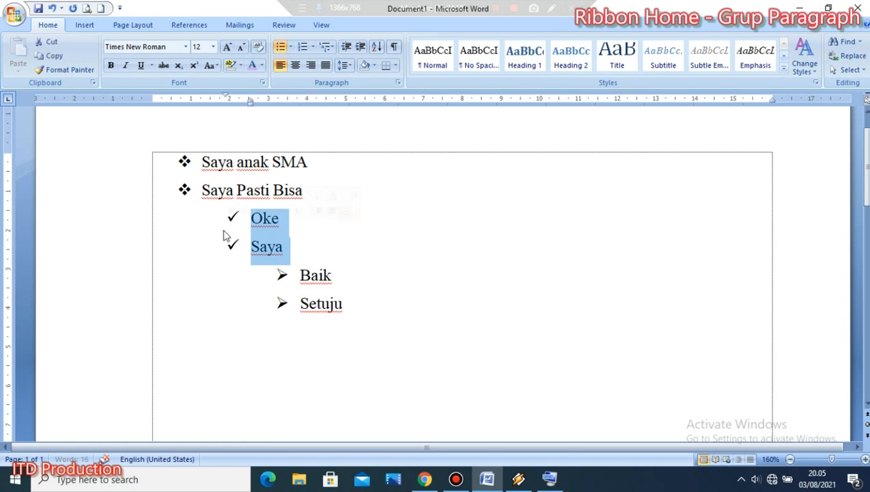
pyautogui.click(346, 47)
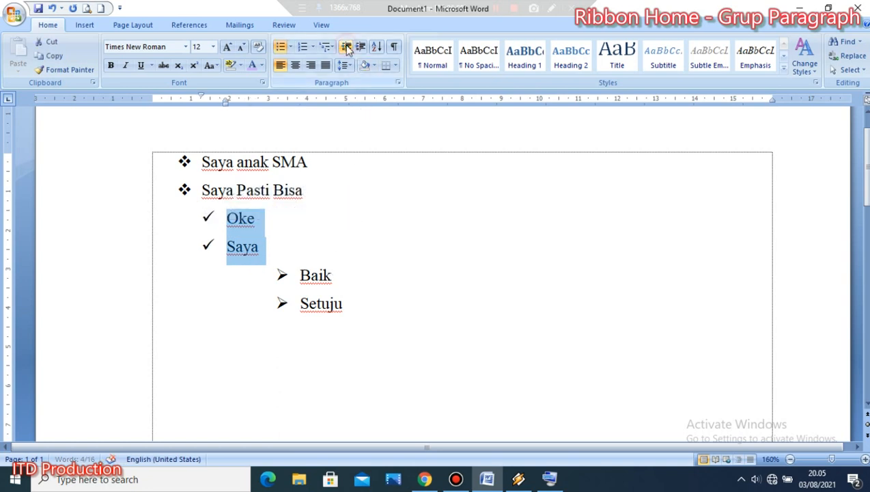
pyautogui.click(347, 47)
pyautogui.moveTo(362, 308); pyautogui.dragTo(301, 275)
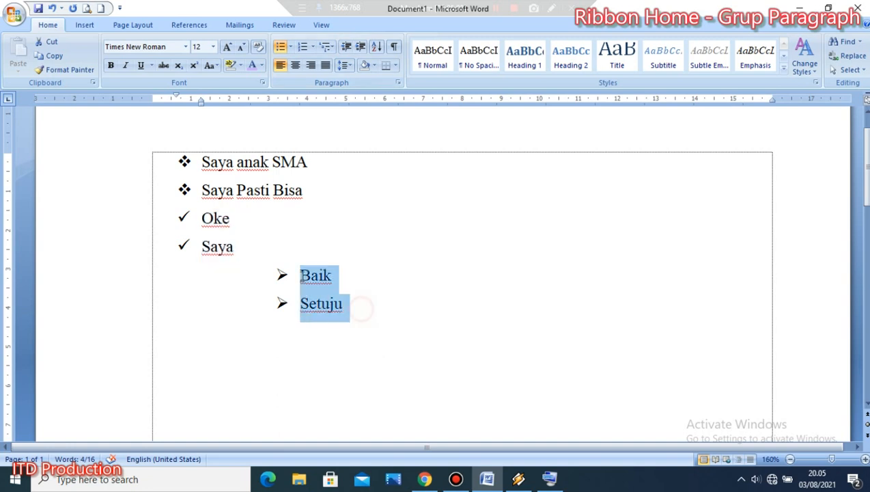
pyautogui.click(347, 48)
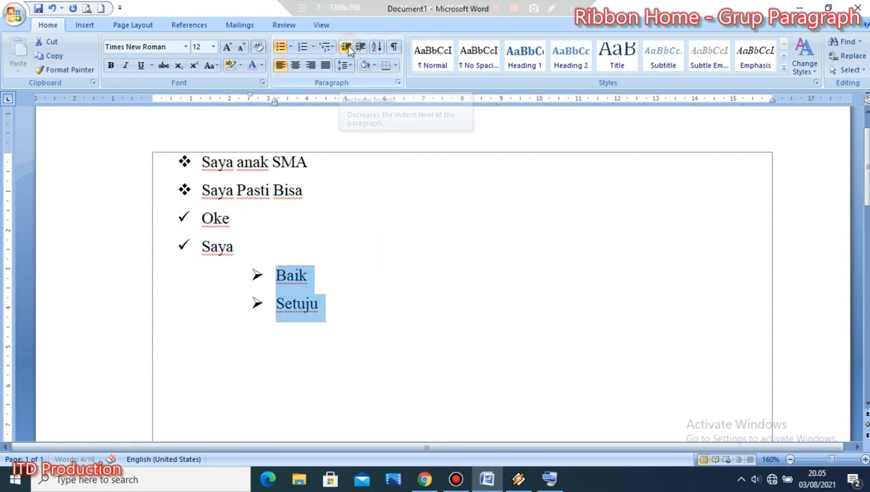
pyautogui.click(346, 48)
pyautogui.click(347, 48)
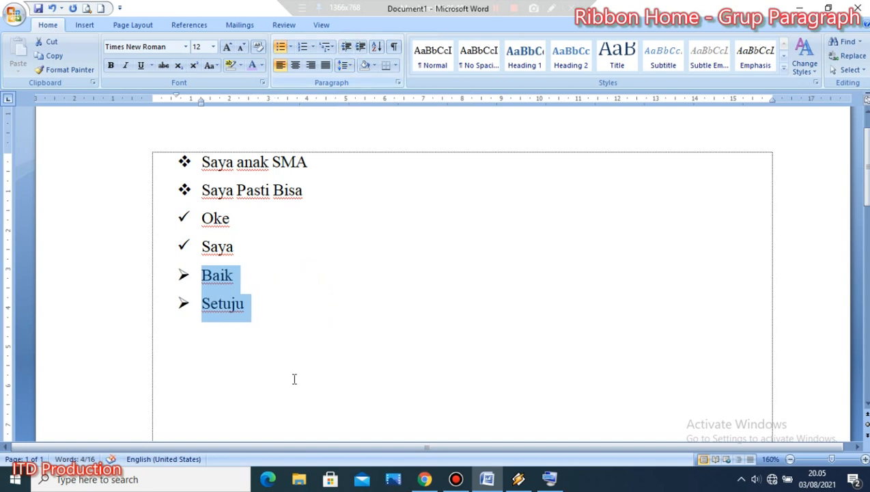
# Step: Insert a line after "Setuju" and end the bulleted list there with an unbulleted line
pyautogui.click(277, 321)
pyautogui.press('Return')
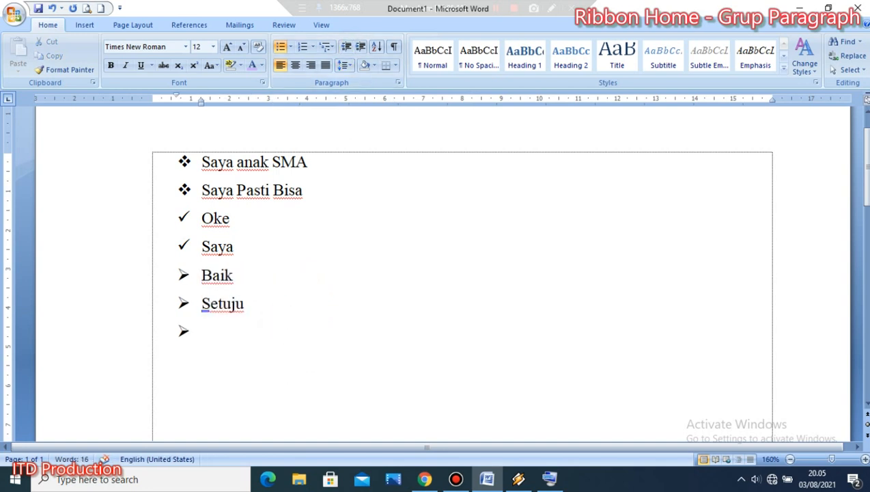
pyautogui.press('Return')
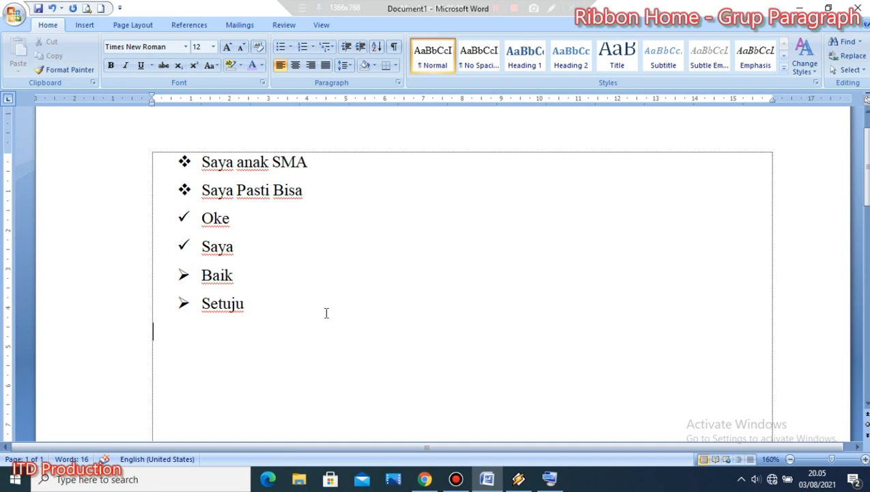
# Step: Define the Wingdings scissors symbol with character code 34 as a new bullet for the empty line below the arrow list
pyautogui.click(291, 48)
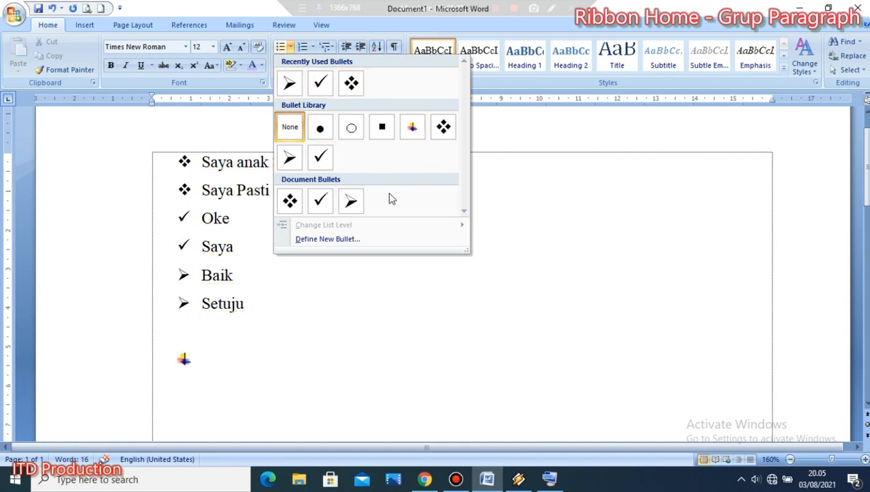
pyautogui.click(351, 246)
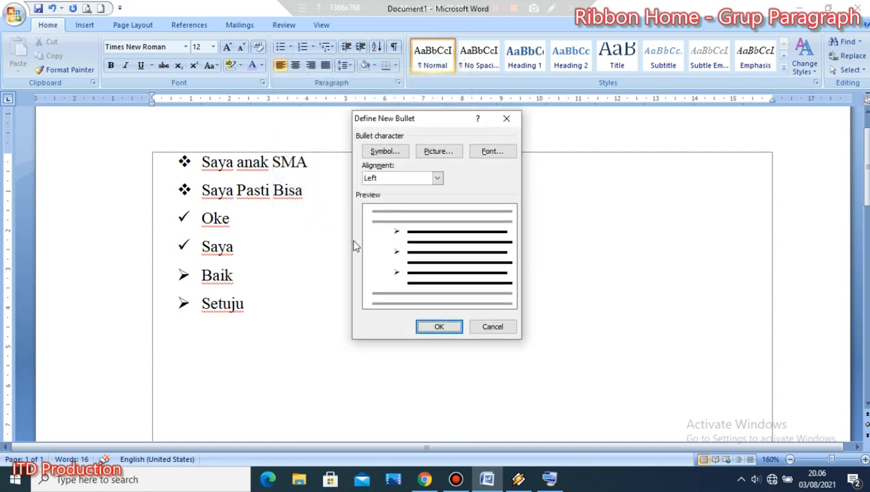
pyautogui.click(379, 152)
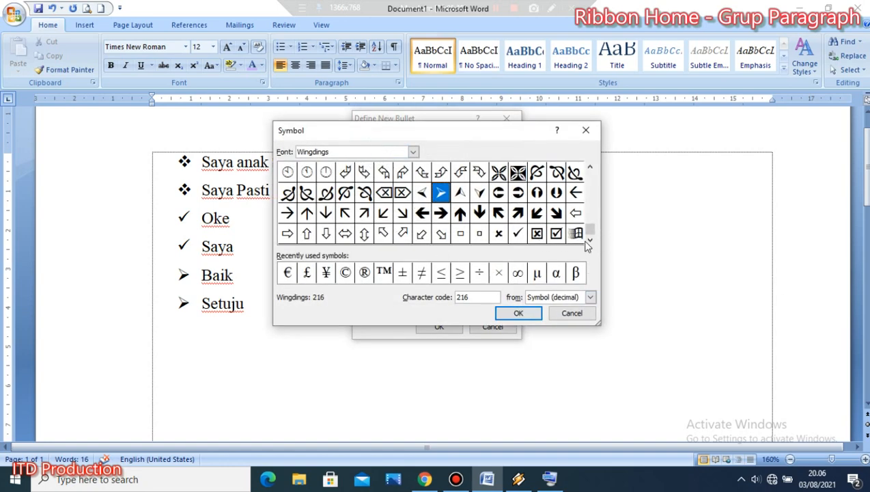
pyautogui.moveTo(590, 233); pyautogui.dragTo(588, 175)
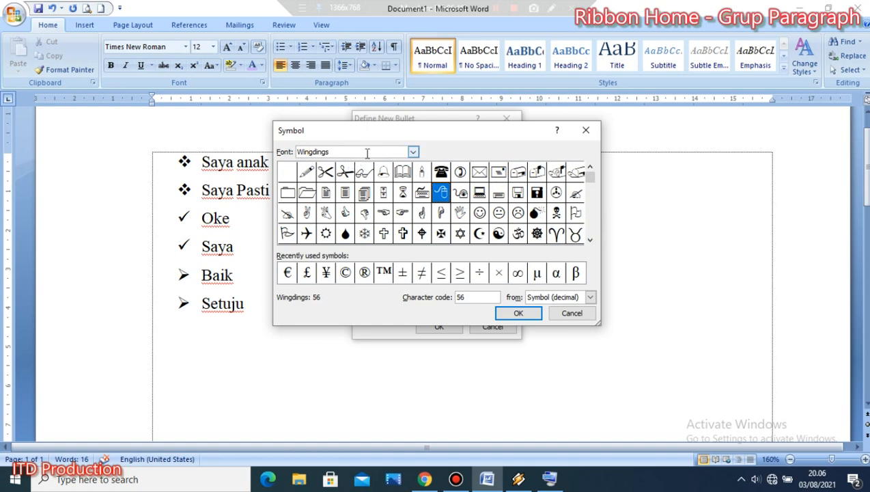
pyautogui.click(413, 151)
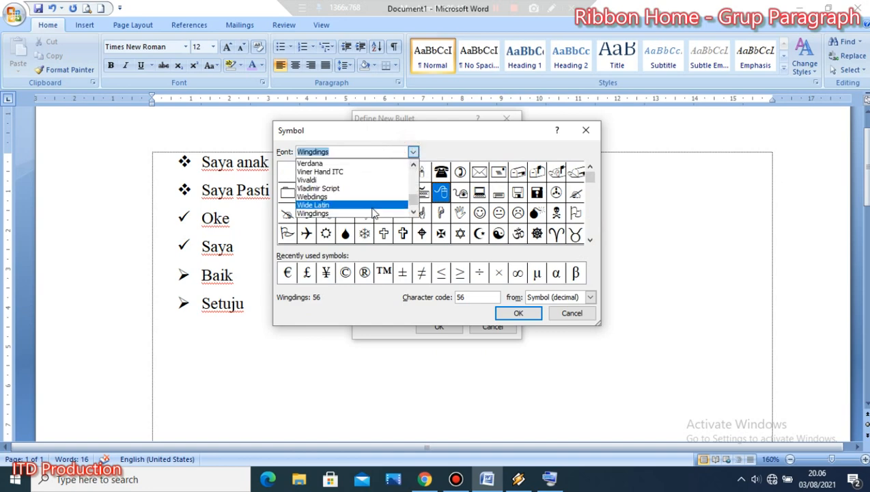
pyautogui.click(441, 151)
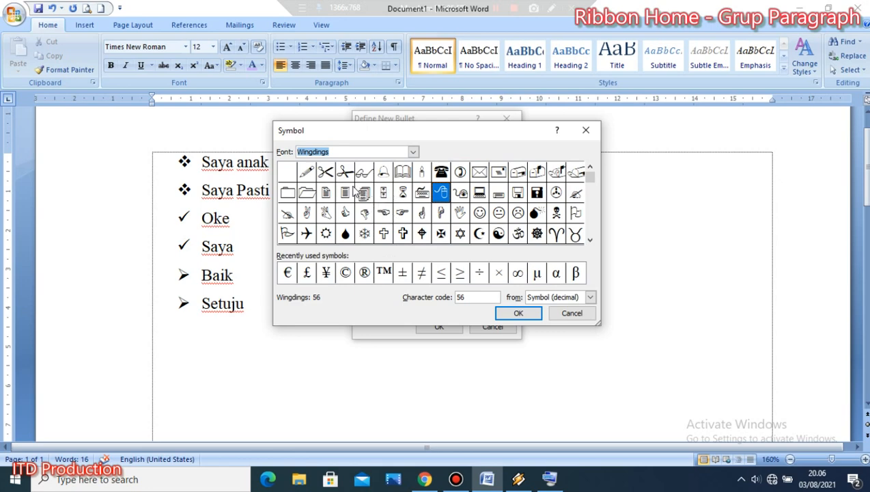
pyautogui.click(325, 172)
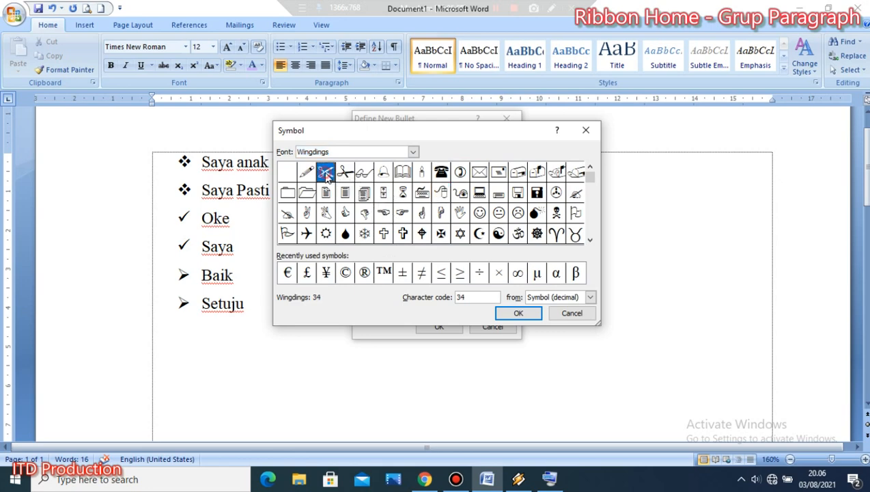
pyautogui.click(523, 313)
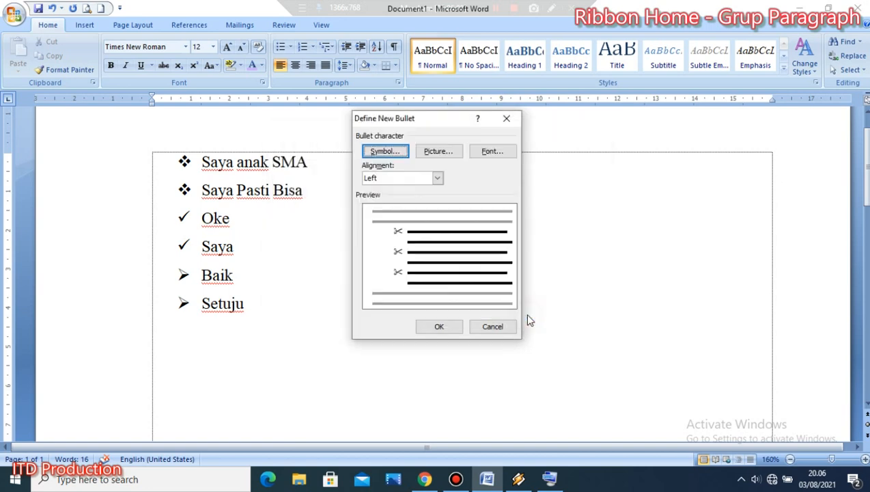
pyautogui.click(442, 328)
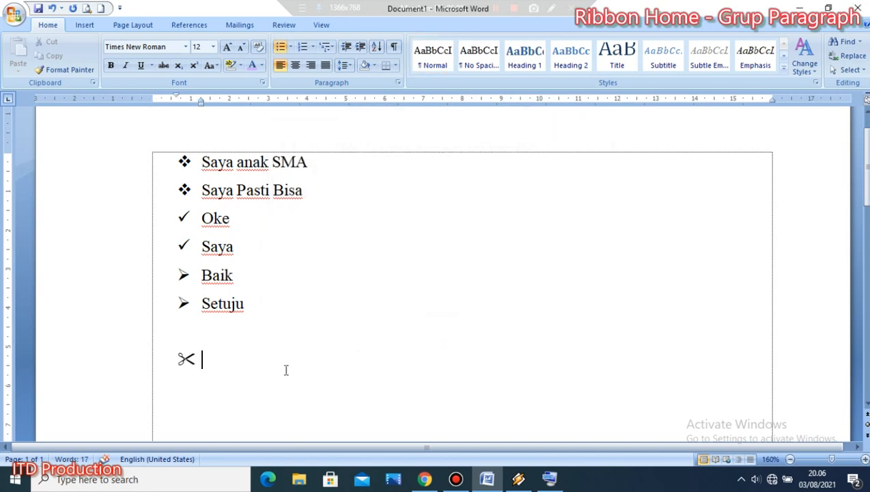
# Step: Enter two scissors-bulleted items reading "Abc" and add a third empty bullet below them
pyautogui.write('abc')
pyautogui.press('Return')
pyautogui.write('abc')
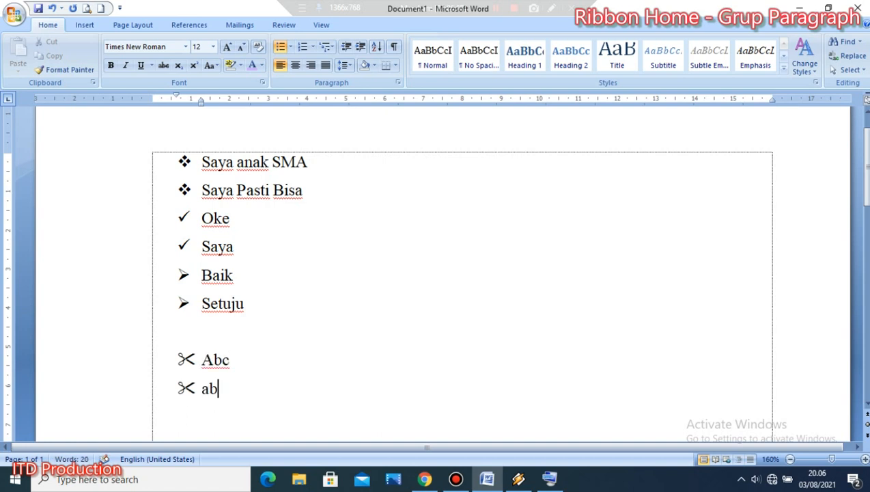
pyautogui.press('Return')
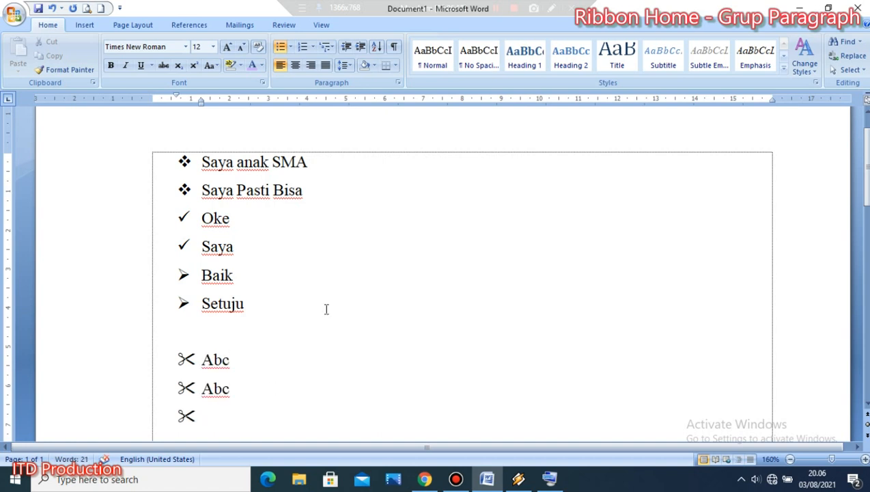
# Step: Reapply the scissors bullet from the bullet library, then remove the bullet from the empty last line
pyautogui.click(290, 47)
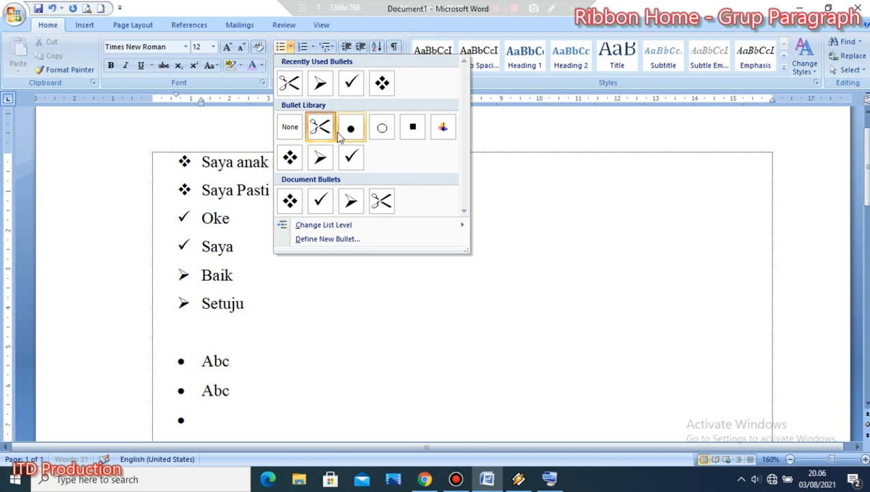
pyautogui.click(321, 126)
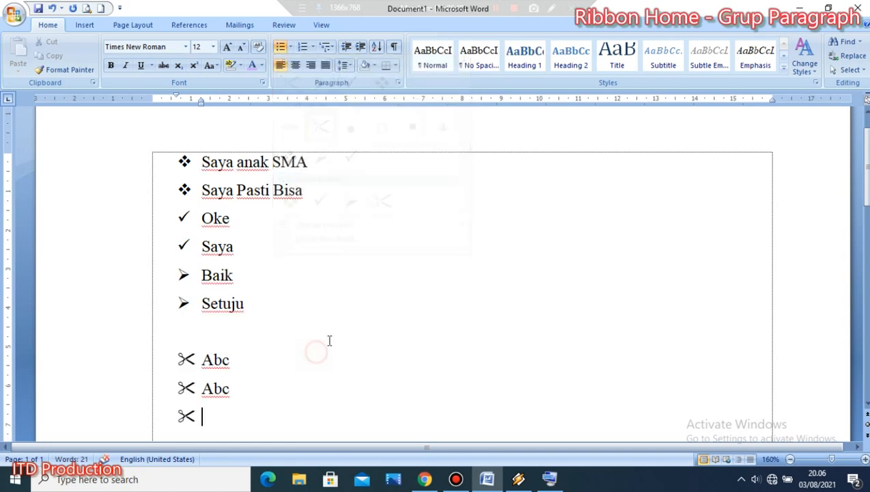
pyautogui.press('BackSpace')
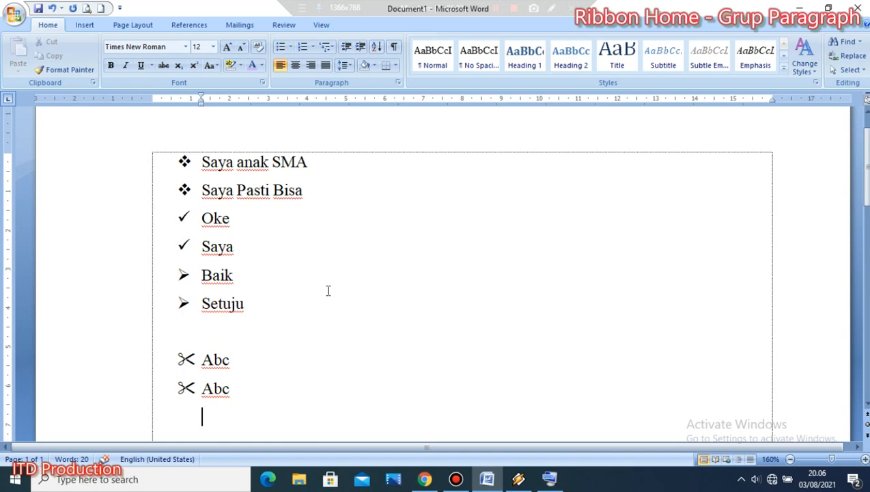
pyautogui.scroll(-1, 386, 266)
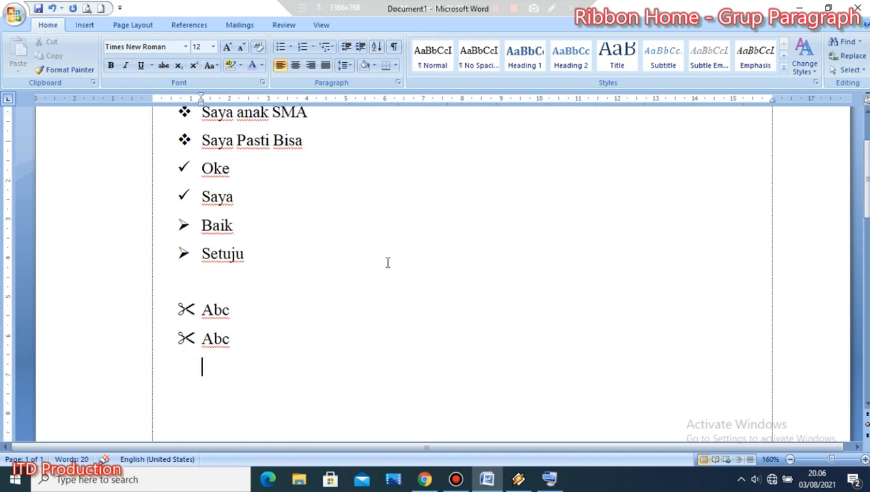
pyautogui.scroll(1, 431, 218)
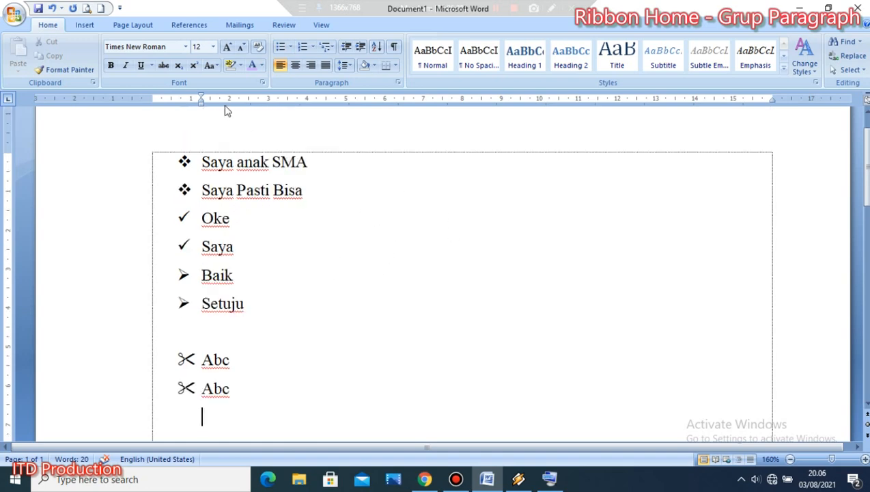
# Step: Create a blank document and enter A, B and C as a numbered list in the 1. 2. 3. format, with an empty item below
pyautogui.click(101, 8)
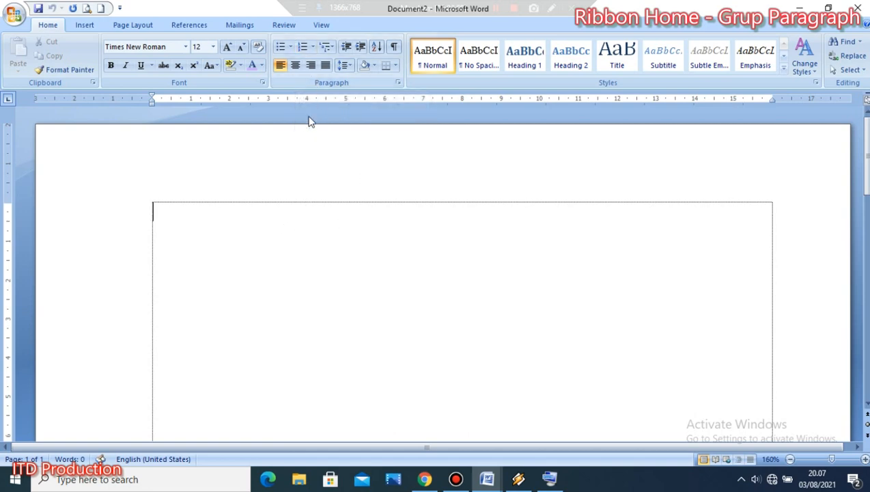
pyautogui.click(312, 48)
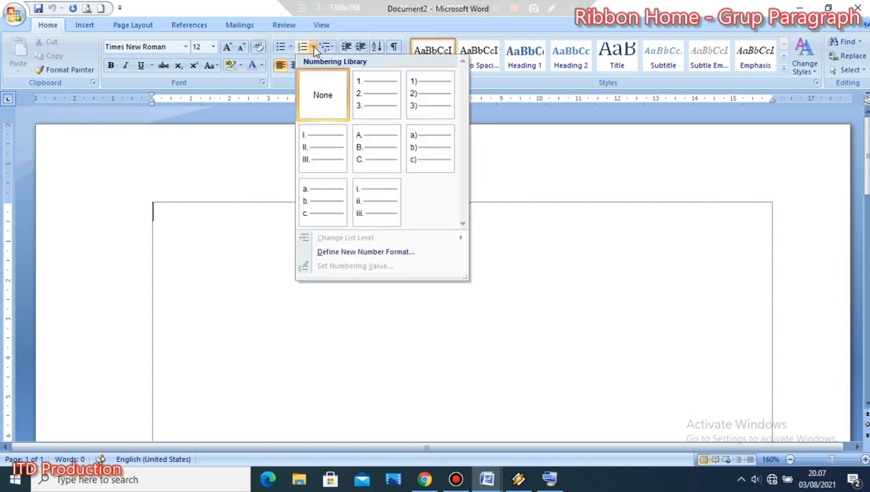
pyautogui.click(375, 98)
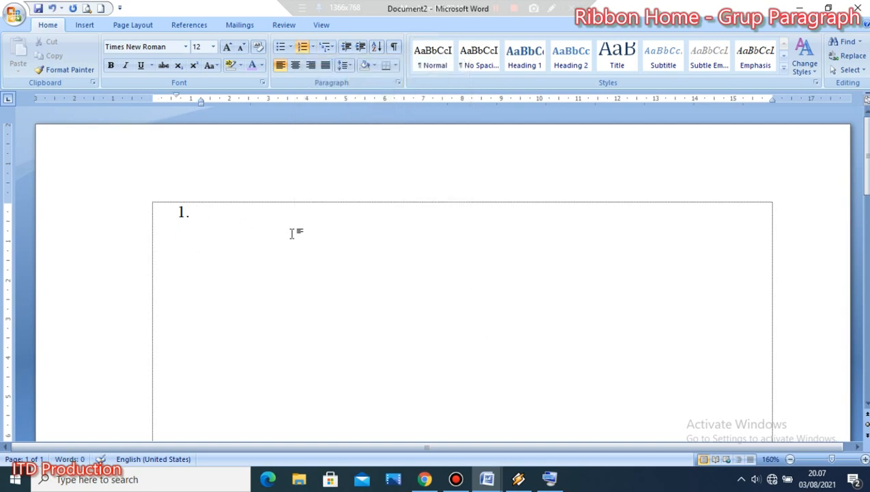
pyautogui.write('a')
pyautogui.press('BackSpace')
pyautogui.write('A')
pyautogui.press('Return')
pyautogui.write('B')
pyautogui.press('Return')
pyautogui.write('C')
pyautogui.press('Return')
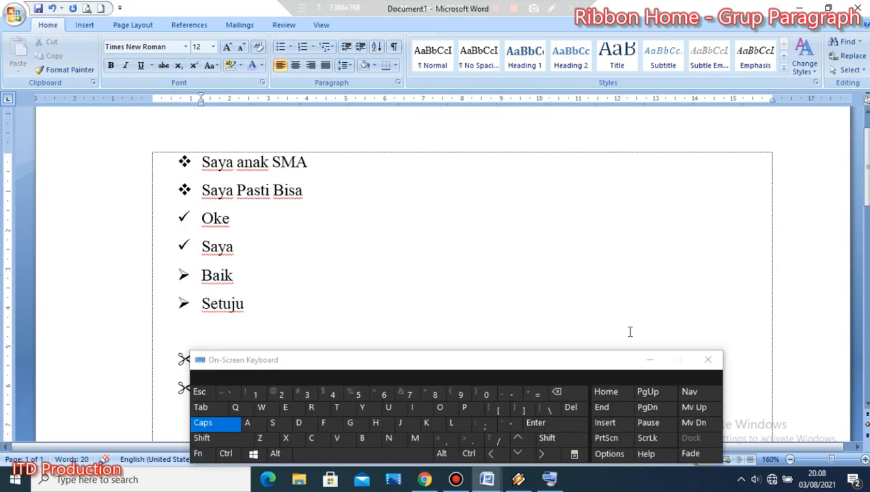
# Step: Minimize the on-screen keyboard and close Document1 without saving its changes
pyautogui.click(564, 397)
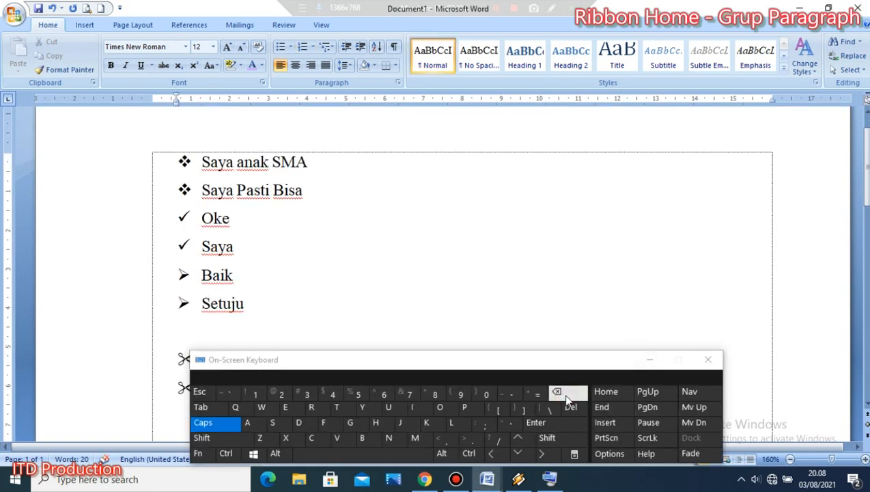
pyautogui.click(649, 360)
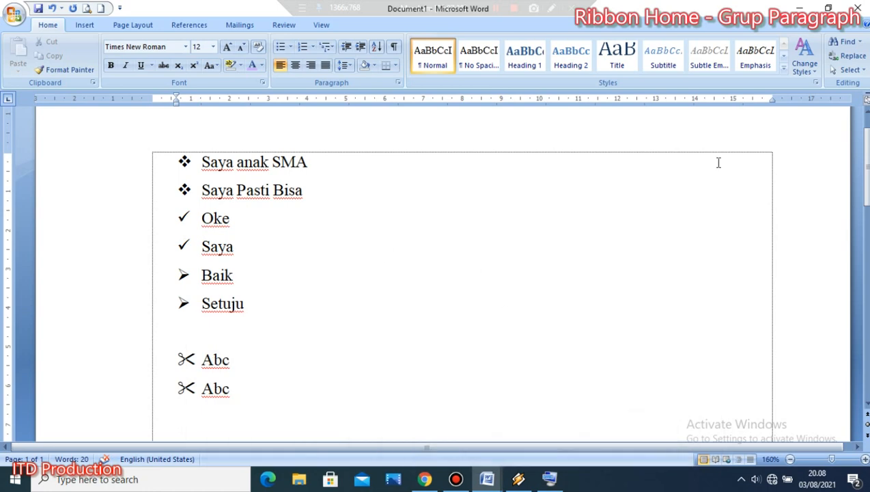
pyautogui.click(857, 8)
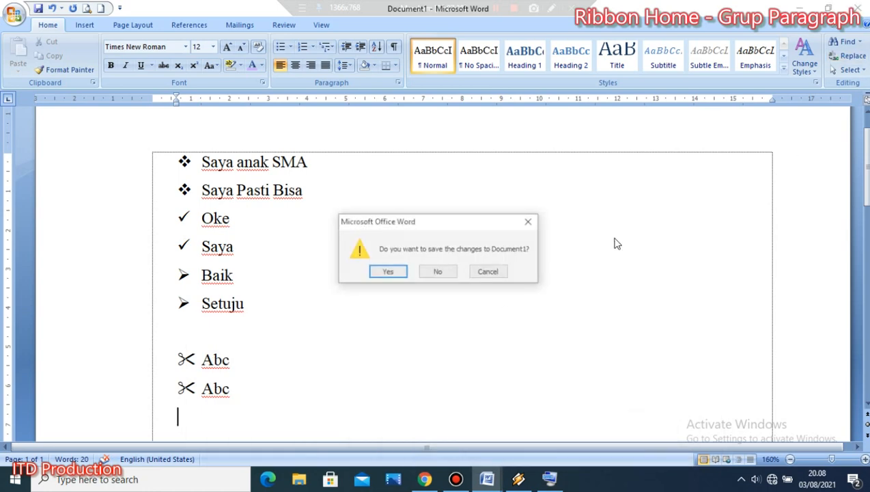
pyautogui.click(438, 273)
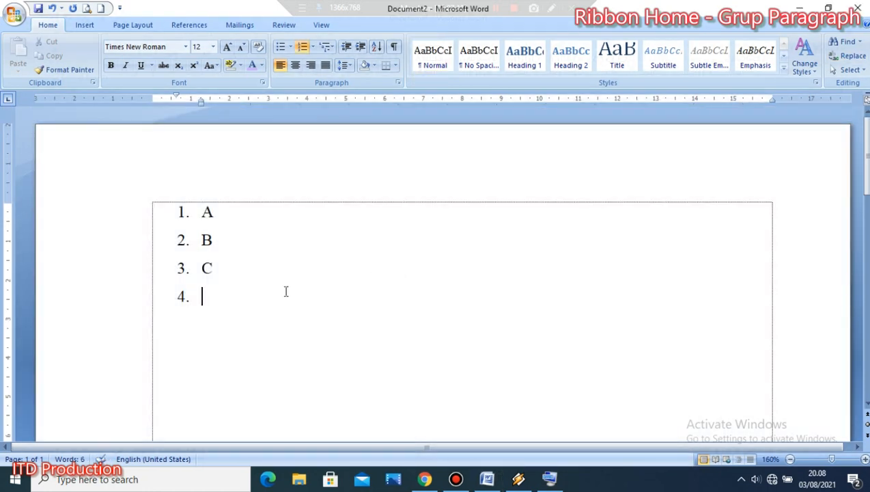
# Step: Replace the empty number below item C with an indented 1) 2) 3) list of A, B and C, and end that list with an unnumbered line
pyautogui.press('BackSpace')
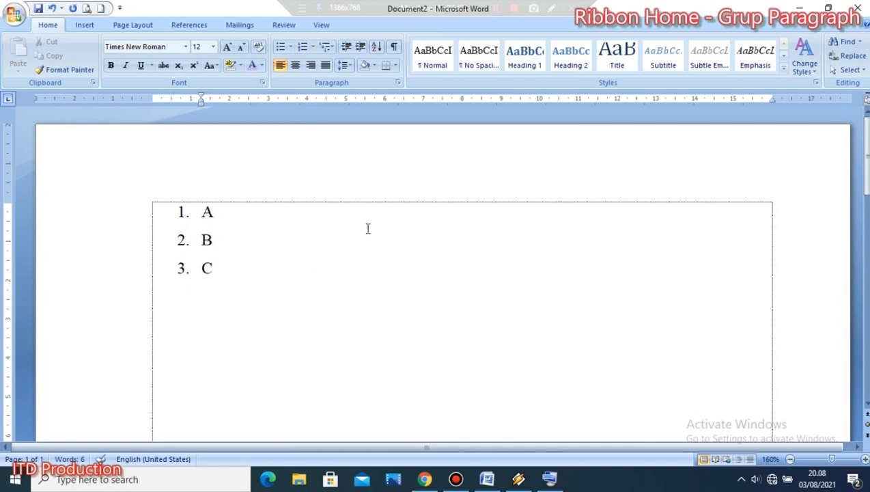
pyautogui.click(291, 49)
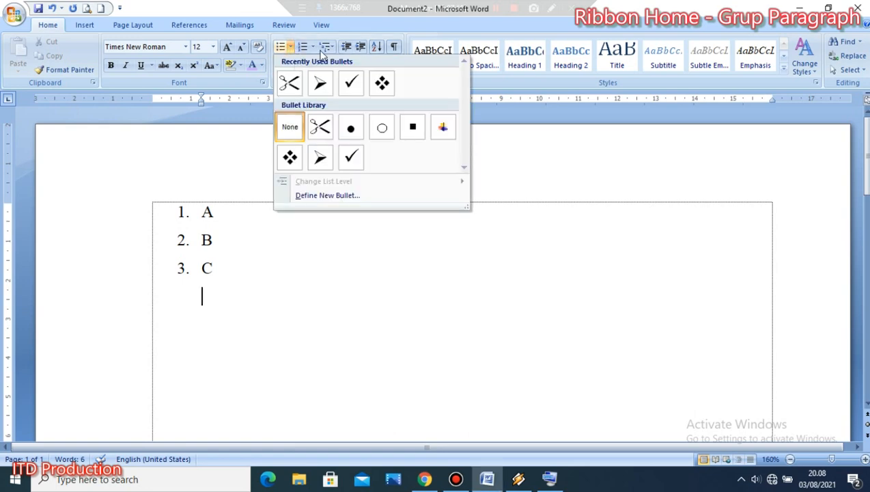
pyautogui.click(312, 47)
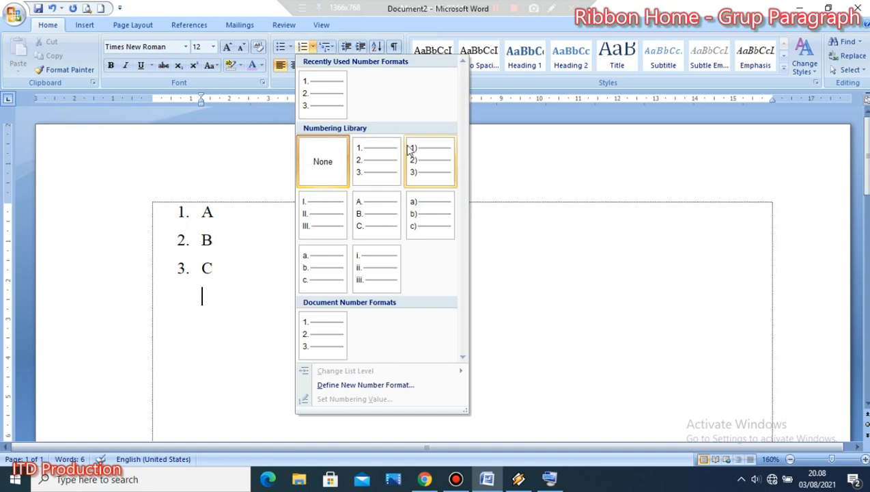
pyautogui.click(429, 164)
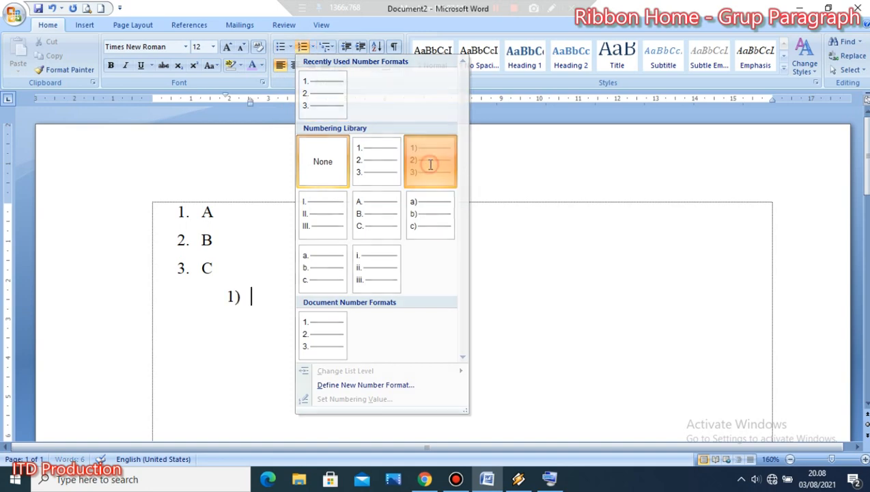
pyautogui.write('A')
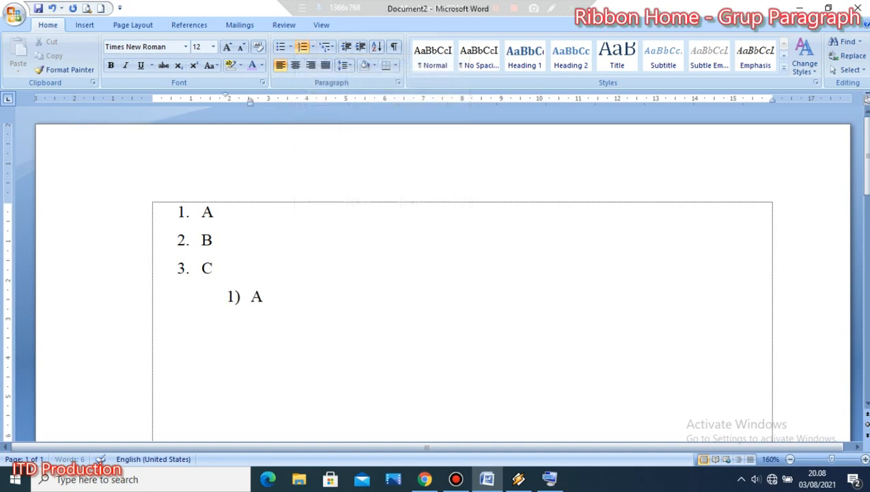
pyautogui.press('Return')
pyautogui.write('B')
pyautogui.press('Return')
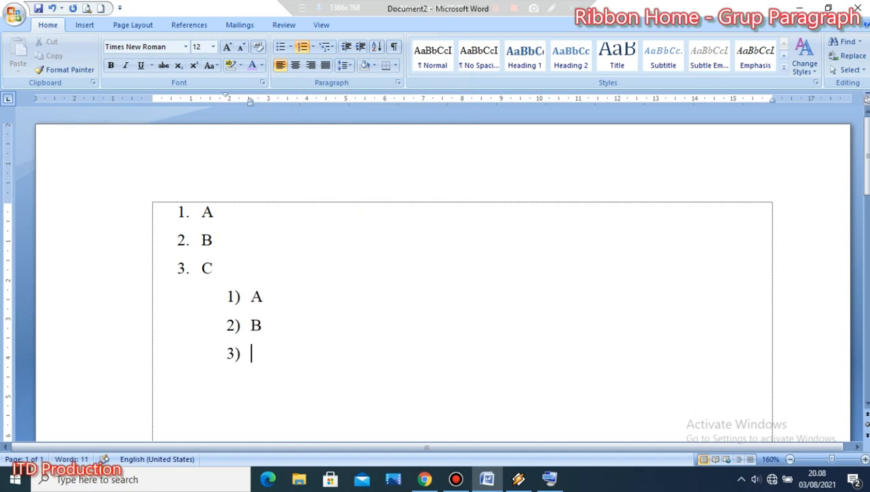
pyautogui.write('C')
pyautogui.press('Return')
pyautogui.press('BackSpace')
pyautogui.scroll(-1, 314, 317)
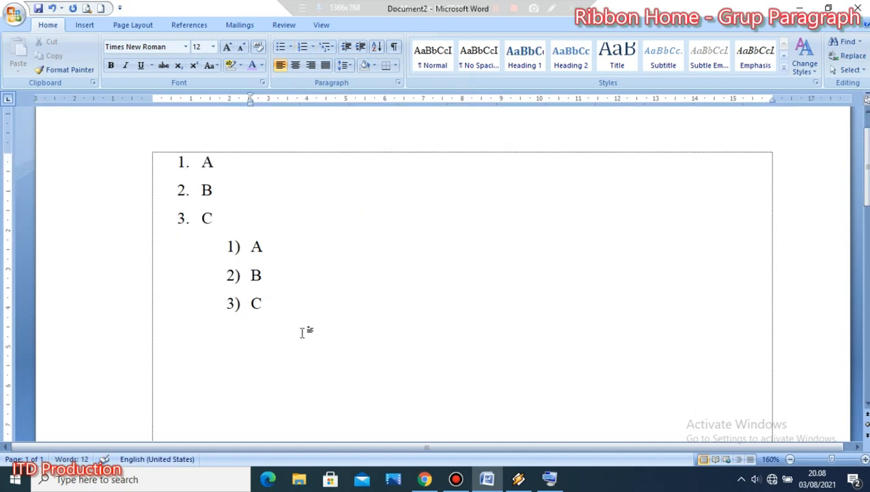
pyautogui.scroll(1, 373, 163)
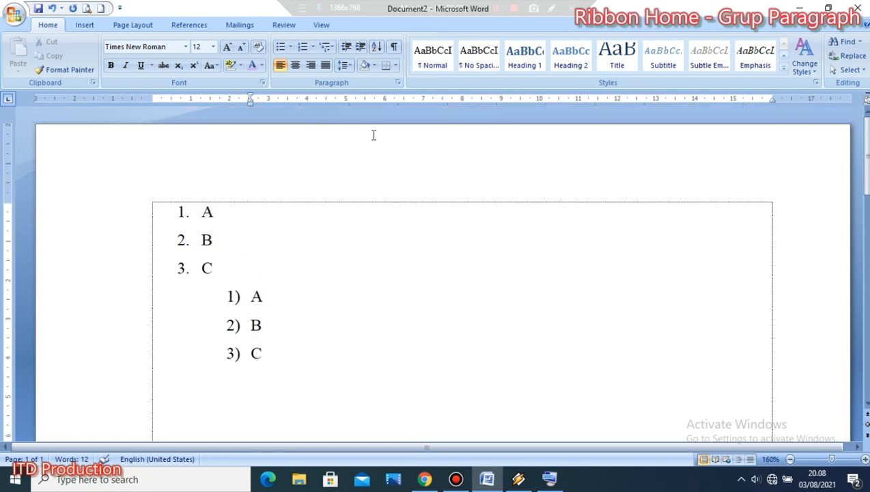
# Step: Replace the empty 4) item with an indented i. ii. iii. list of A, B and C, ending with an unnumbered line
pyautogui.click(313, 46)
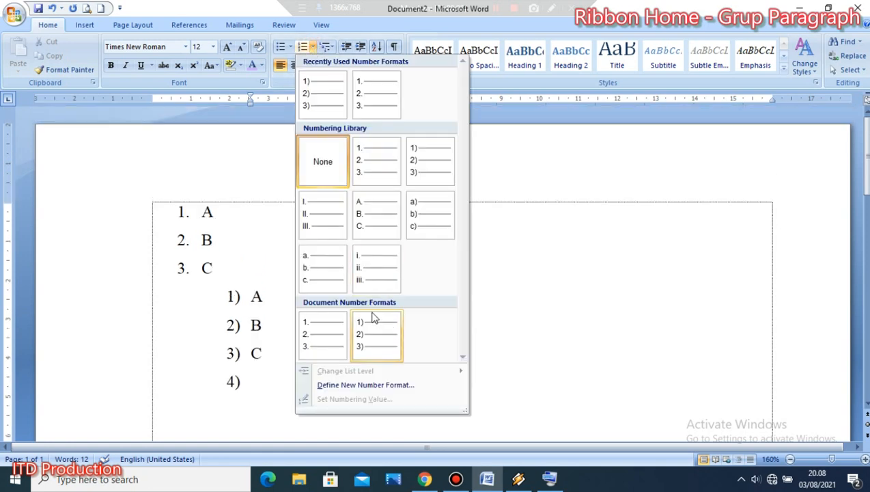
pyautogui.click(380, 278)
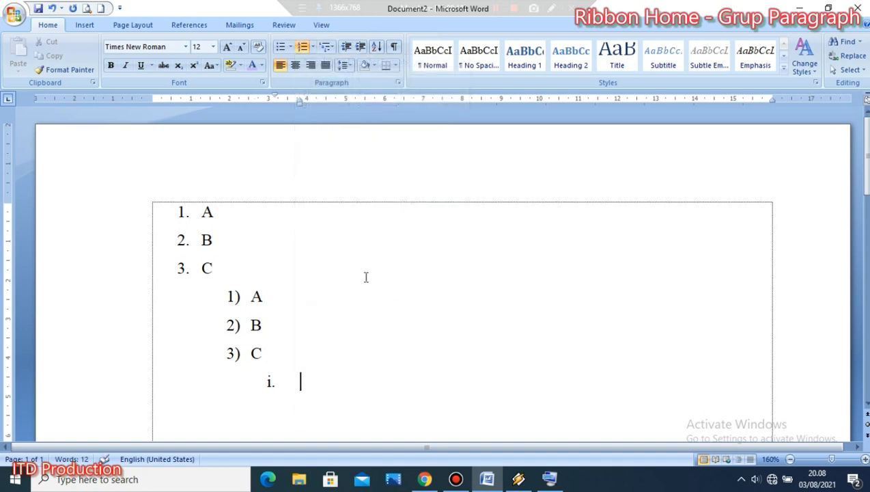
pyautogui.write('A')
pyautogui.press('Return')
pyautogui.write('B')
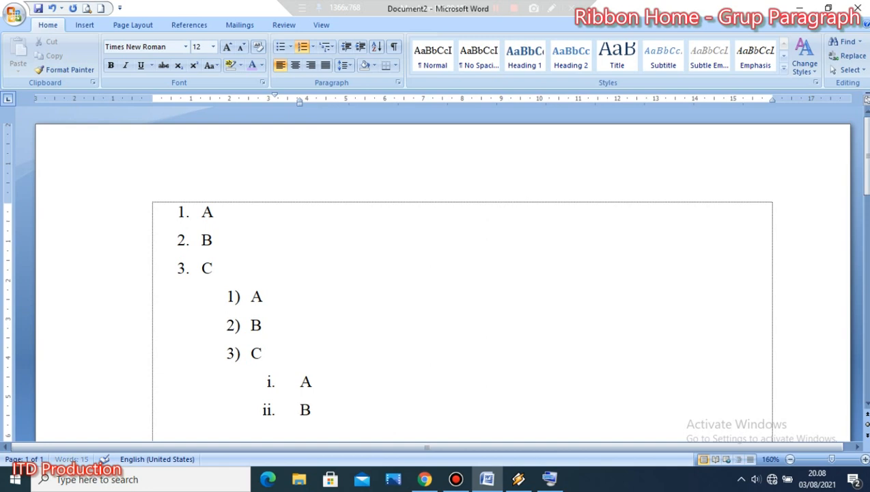
pyautogui.press('Return')
pyautogui.write('C')
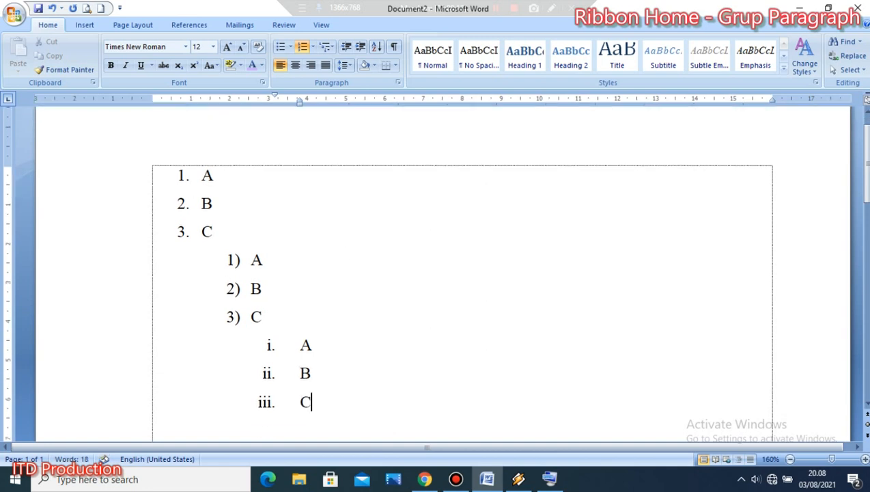
pyautogui.press('Return')
pyautogui.press('BackSpace')
# Step: Decrease the indent of the 1) 2) 3) list so it aligns with the 1. 2. 3. list above
pyautogui.moveTo(281, 315); pyautogui.dragTo(247, 253)
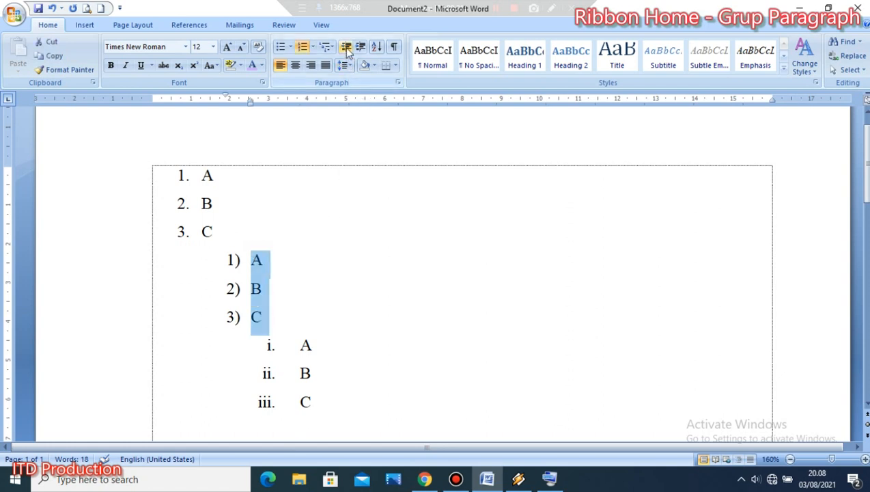
pyautogui.click(347, 47)
pyautogui.click(347, 46)
# Step: Decrease the indent of the i. ii. iii. list to the lists' level above, and increase it again by one level
pyautogui.moveTo(337, 412); pyautogui.dragTo(244, 350)
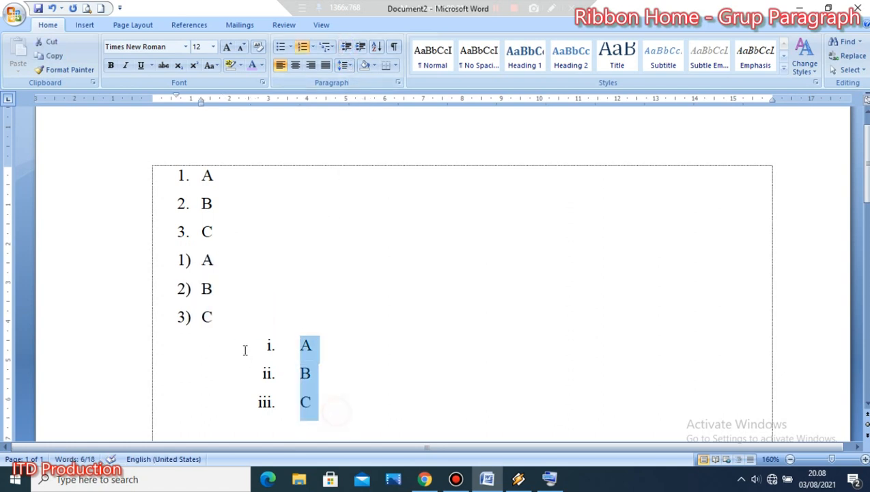
pyautogui.click(349, 47)
pyautogui.click(347, 48)
pyautogui.click(346, 48)
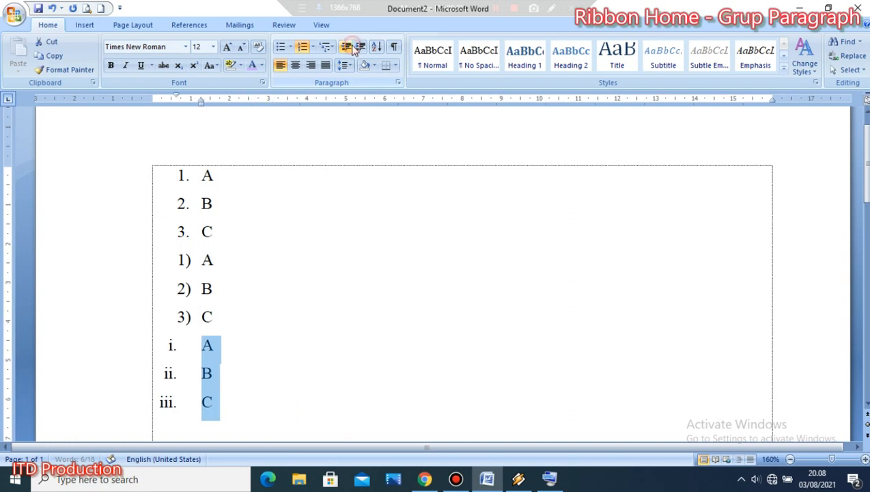
pyautogui.click(361, 48)
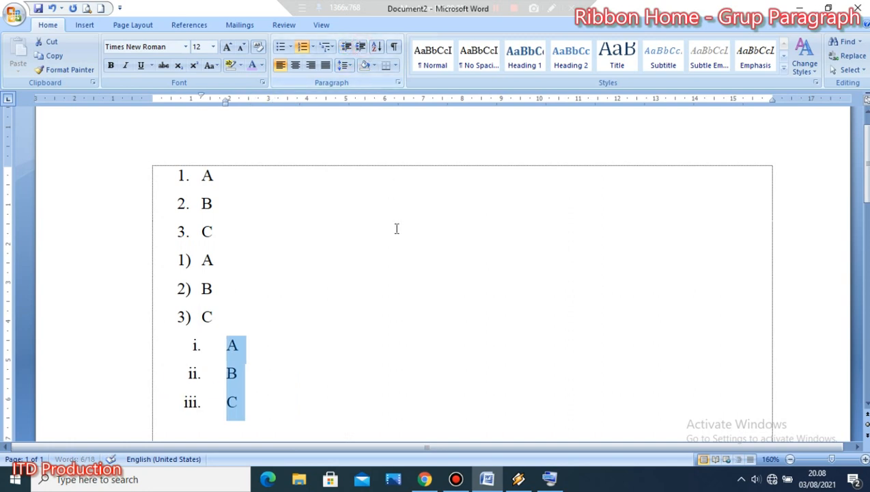
pyautogui.click(396, 232)
# Step: Add empty lines below the lists until a second page starts, and place the cursor on its first line
pyautogui.scroll(-3, 345, 321)
pyautogui.scroll(-10, 342, 306)
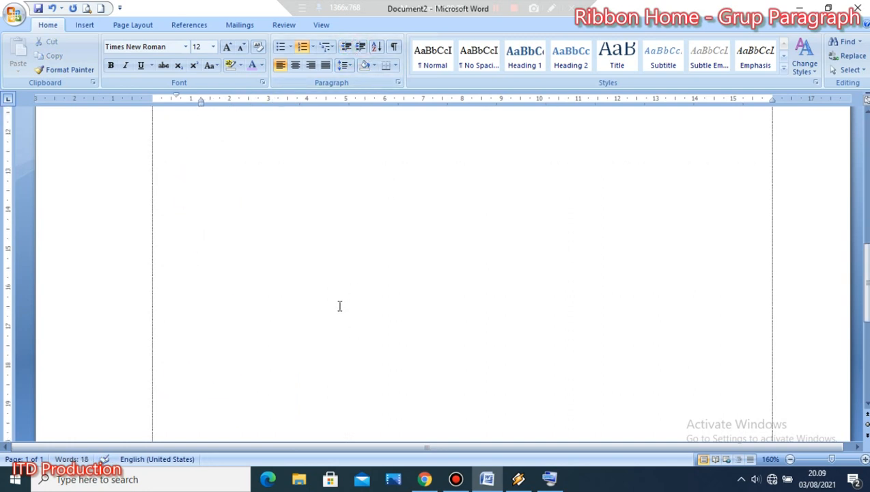
pyautogui.click(231, 327)
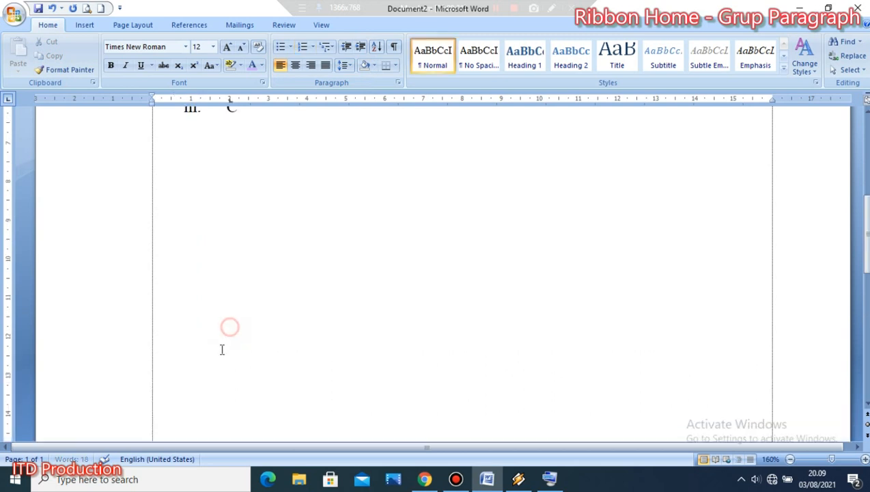
pyautogui.press('Return')
pyautogui.press('Return')
pyautogui.press('Return')
pyautogui.press('Return')
pyautogui.press('Return')
pyautogui.press('Return')
pyautogui.press('Return')
pyautogui.press('Return')
pyautogui.press('Return')
pyautogui.press('Return')
pyautogui.press('Return')
pyautogui.press('Return')
pyautogui.press('Return')
pyautogui.press('Return')
pyautogui.press('Return')
pyautogui.press('Return')
pyautogui.press('Return')
pyautogui.press('Return')
pyautogui.press('Return')
pyautogui.press('Return')
pyautogui.press('Return')
pyautogui.press('Return')
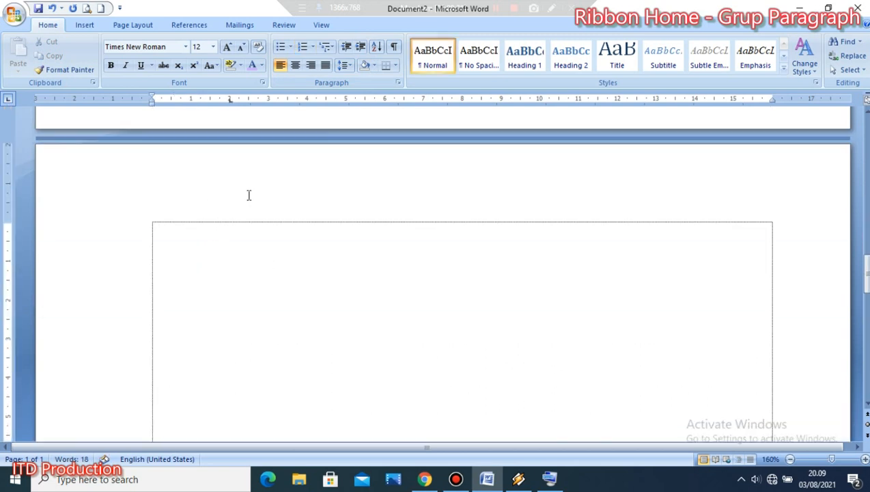
pyautogui.click(269, 235)
# Step: Try the current i. a. i. multilevel list on the second page's first line, and remove the number
pyautogui.click(333, 48)
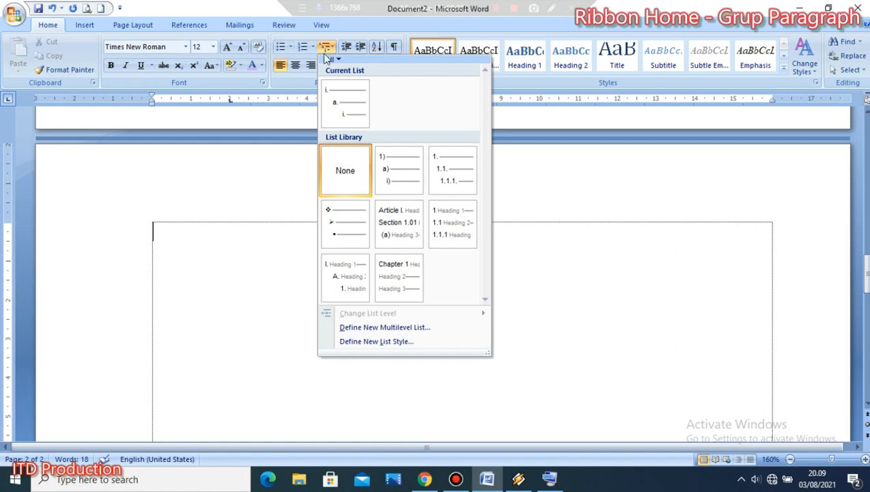
pyautogui.moveTo(350, 129)
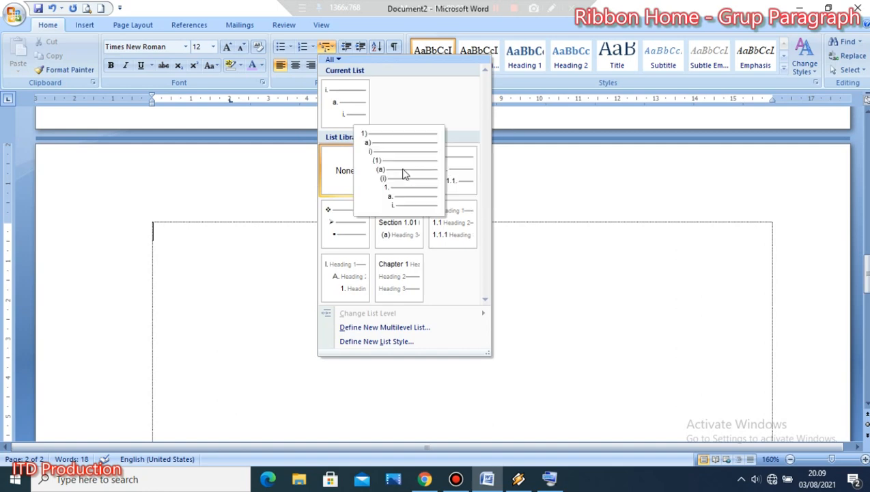
pyautogui.moveTo(346, 103)
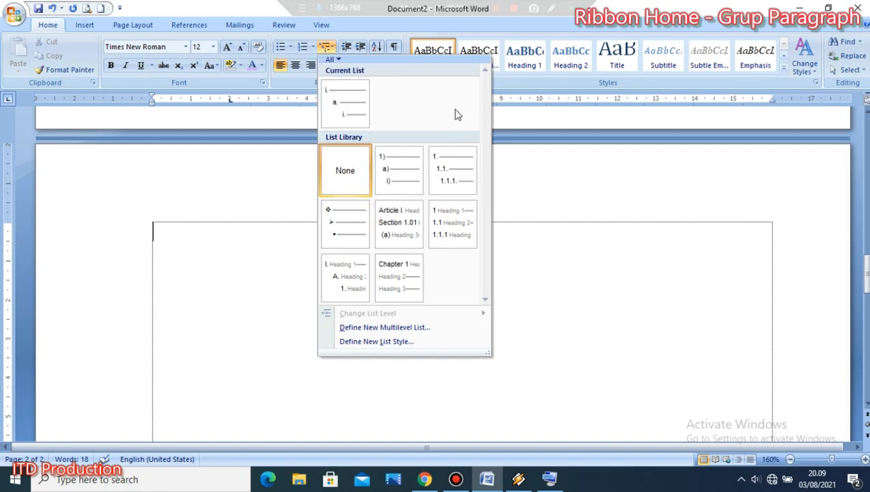
pyautogui.click(348, 111)
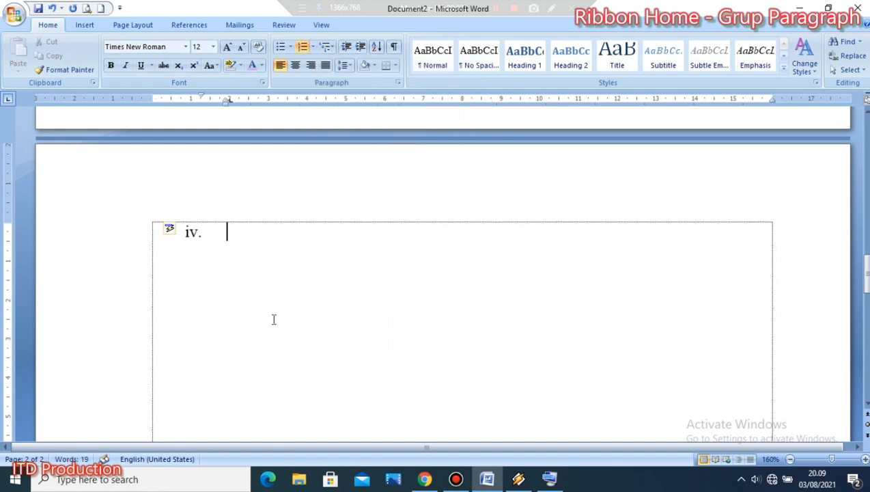
pyautogui.press('BackSpace')
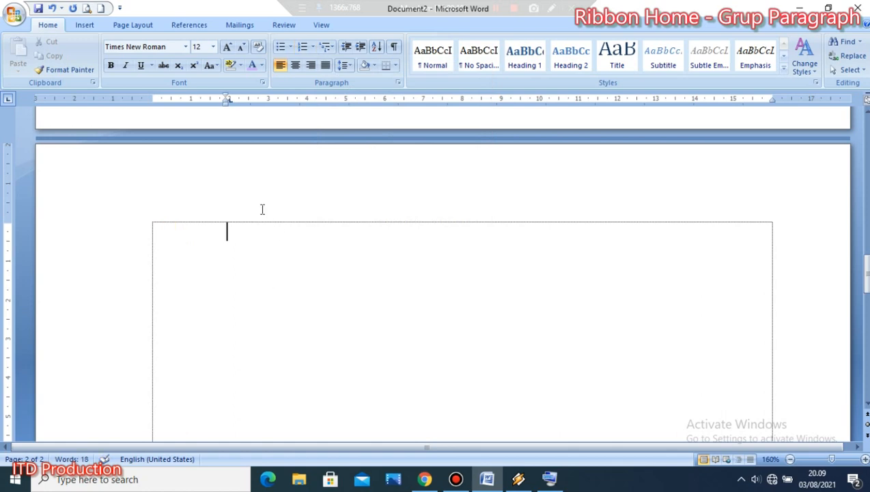
# Step: Create a blank document and enter Saturday, DUA and TIGA in the 1. a. i. multilevel list format, with an empty item below
pyautogui.click(100, 9)
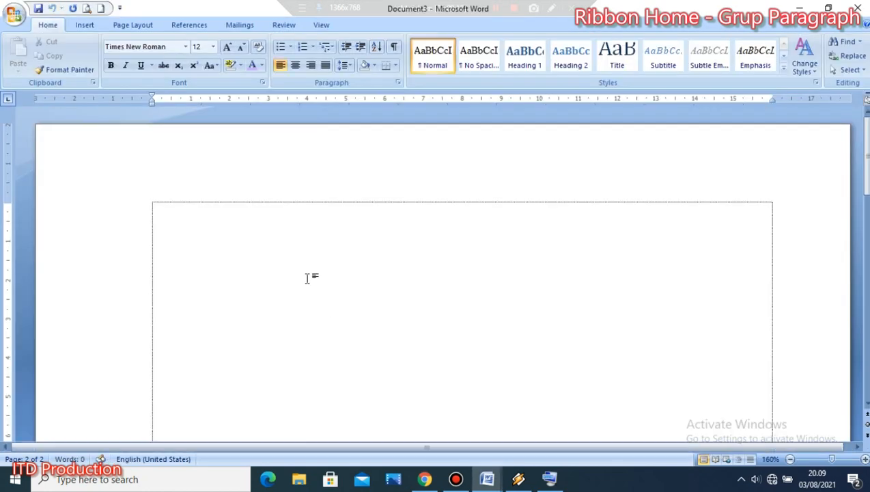
pyautogui.click(334, 46)
pyautogui.click(345, 100)
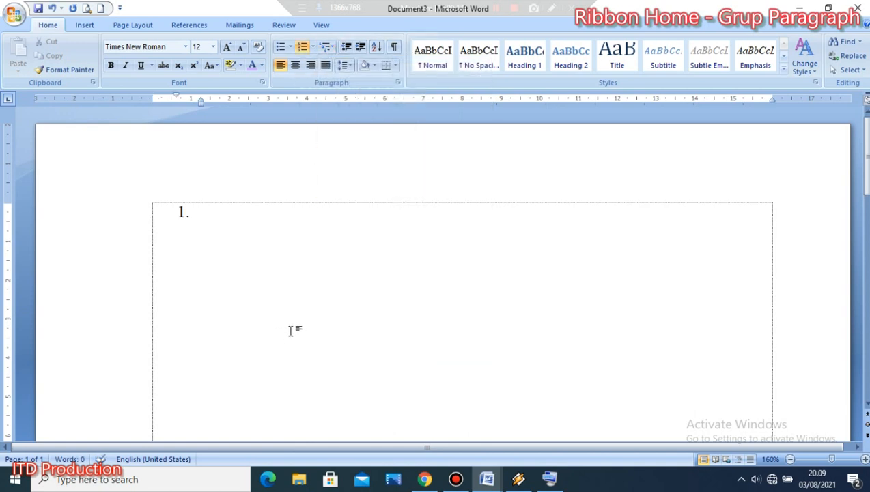
pyautogui.write('SATU')
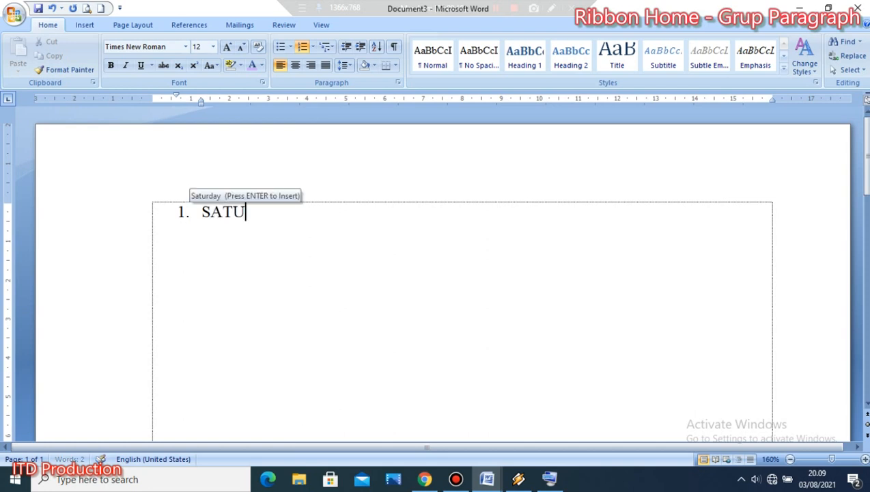
pyautogui.press('Return')
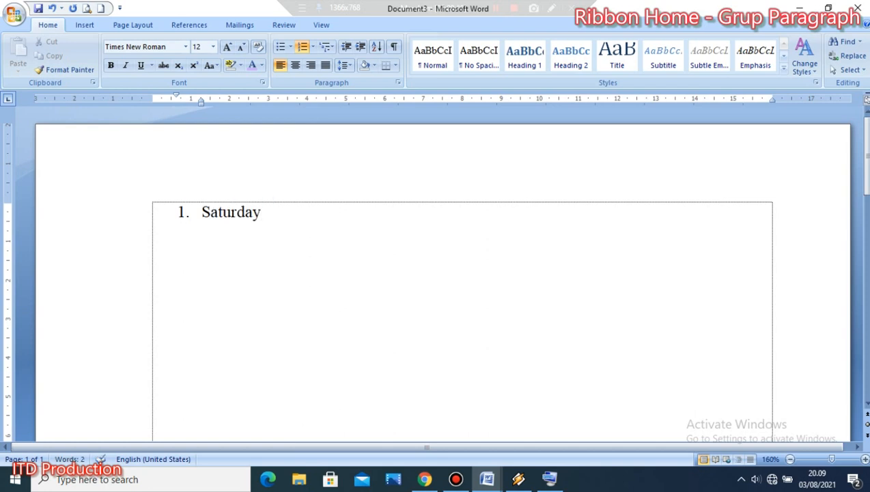
pyautogui.press('Return')
pyautogui.write('DUA')
pyautogui.press('Return')
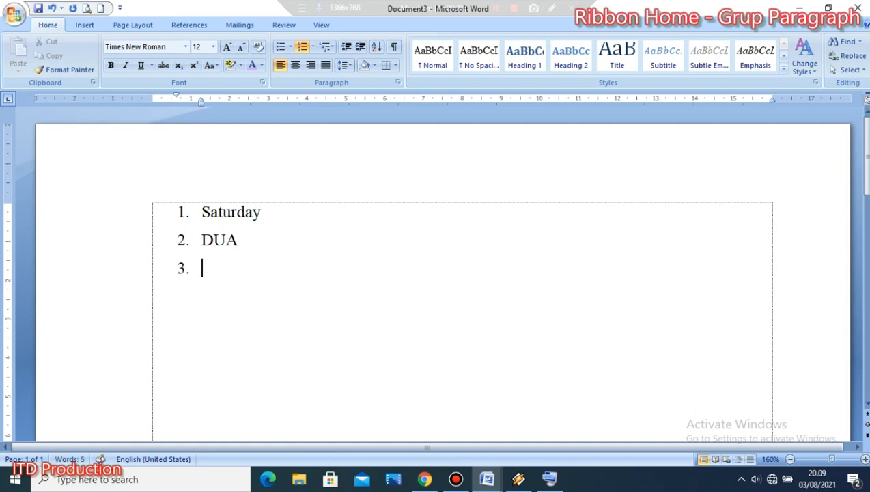
pyautogui.write('TIGA')
pyautogui.press('Return')
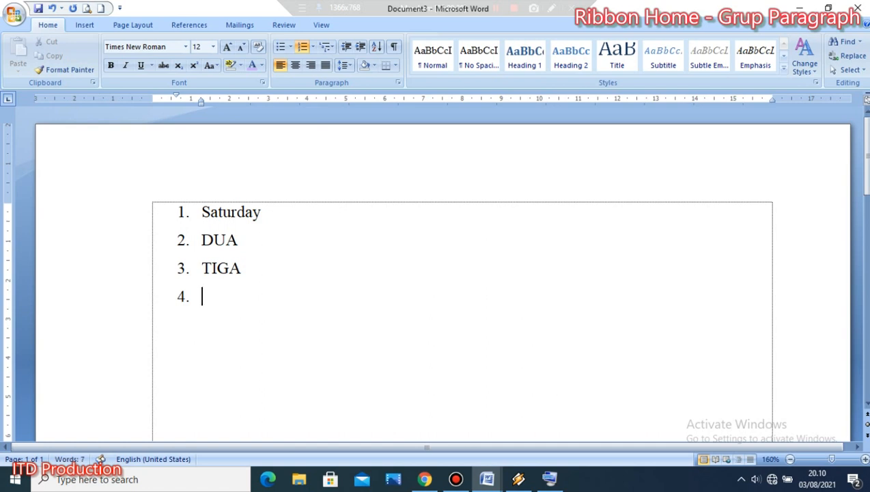
# Step: Remove the number from the empty fourth item and preview the available numbering and multilevel list formats
pyautogui.click(306, 48)
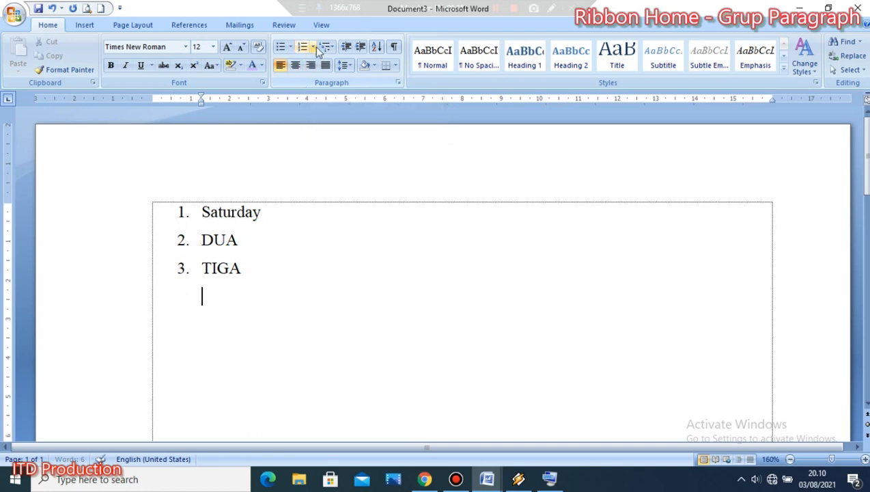
pyautogui.click(313, 49)
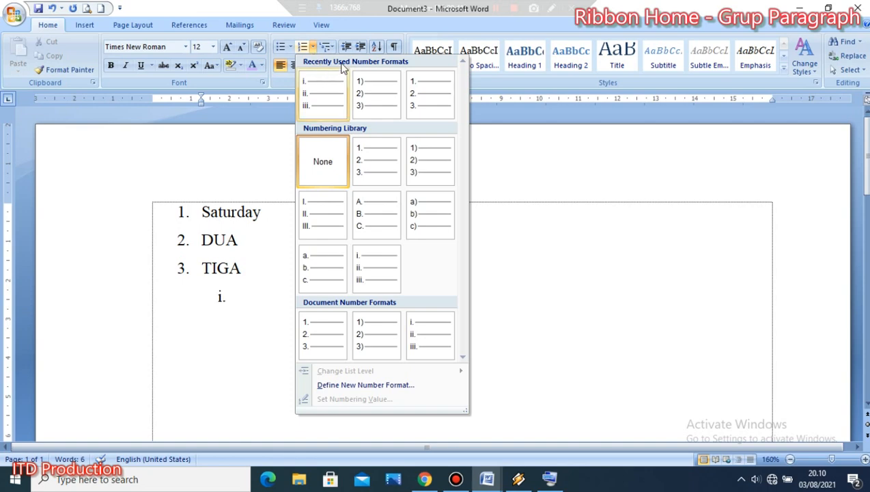
pyautogui.click(335, 49)
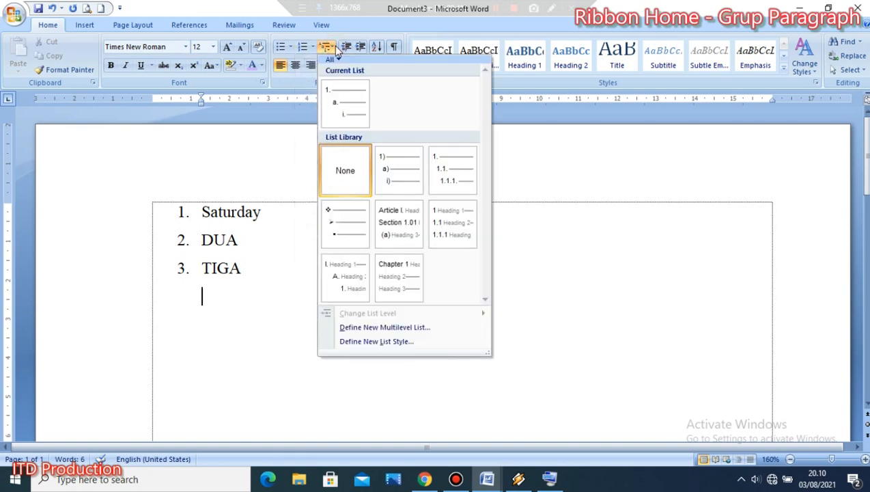
pyautogui.moveTo(347, 103)
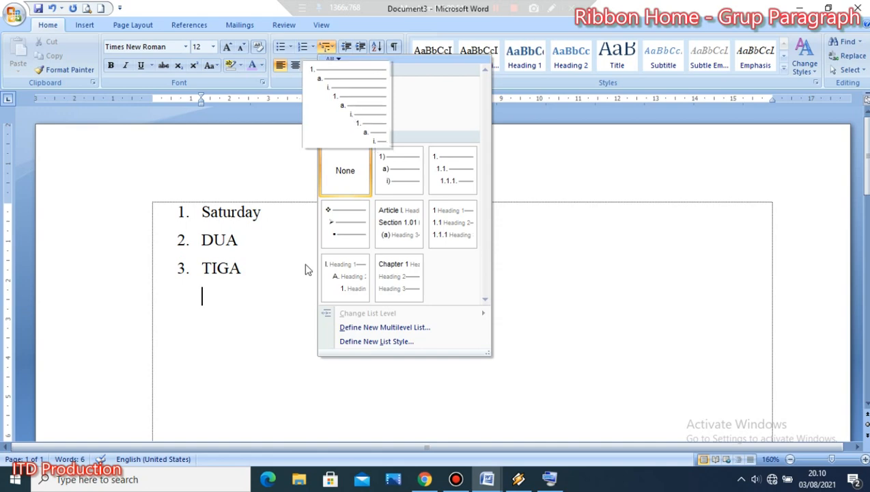
pyautogui.click(228, 301)
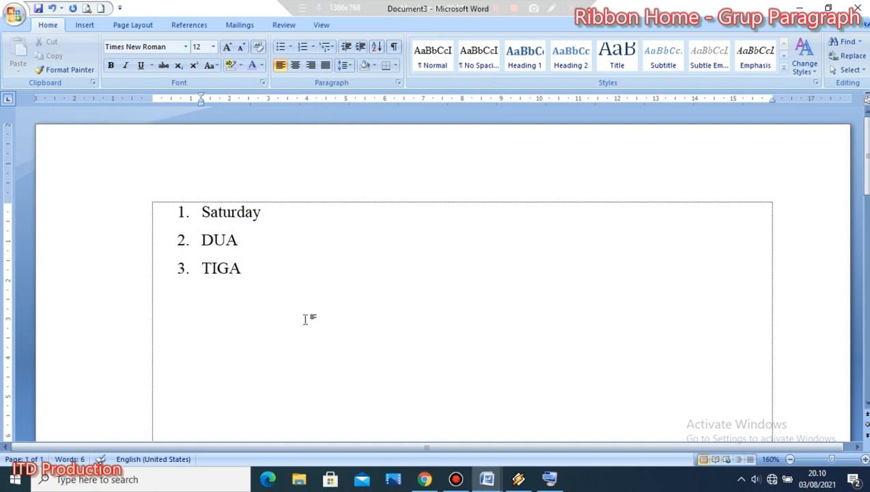
# Step: Add an a. b. c. sublist of Satu, Dua and Tiga below TIGA, and end it with an unnumbered line
pyautogui.write('a. satu')
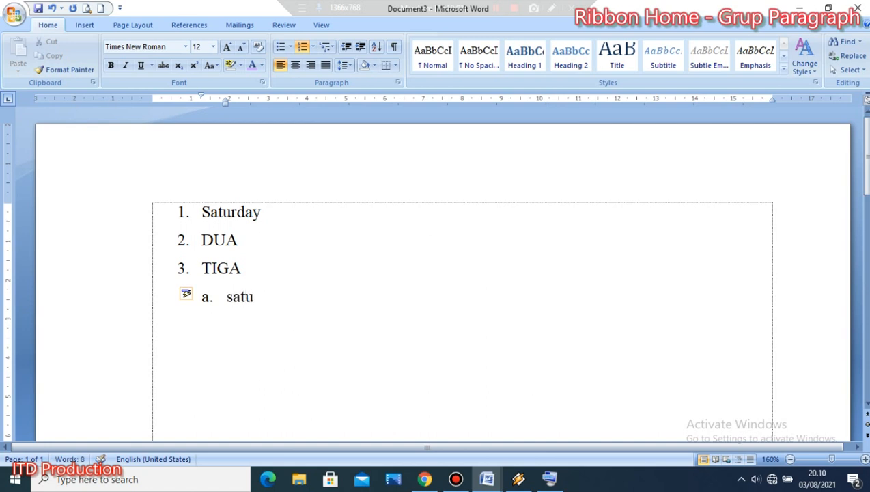
pyautogui.press('Return')
pyautogui.write('dua')
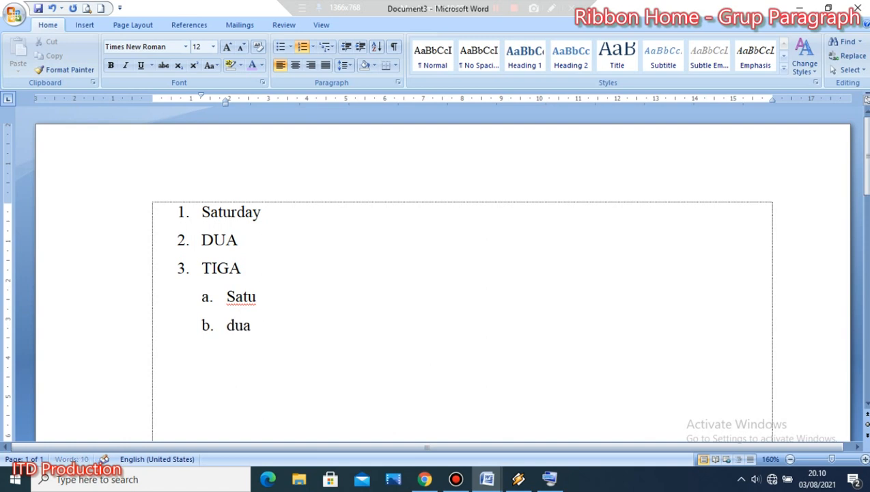
pyautogui.press('Return')
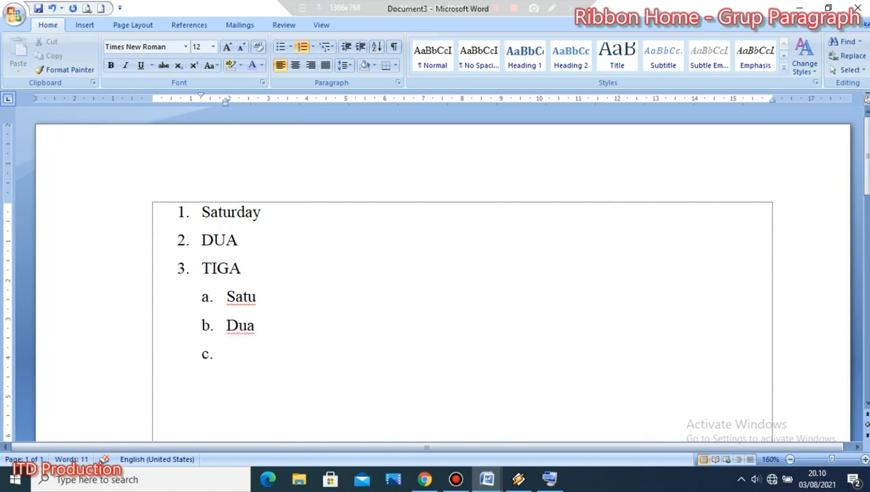
pyautogui.write('3')
pyautogui.press('BackSpace')
pyautogui.write('tiga')
pyautogui.press('Return')
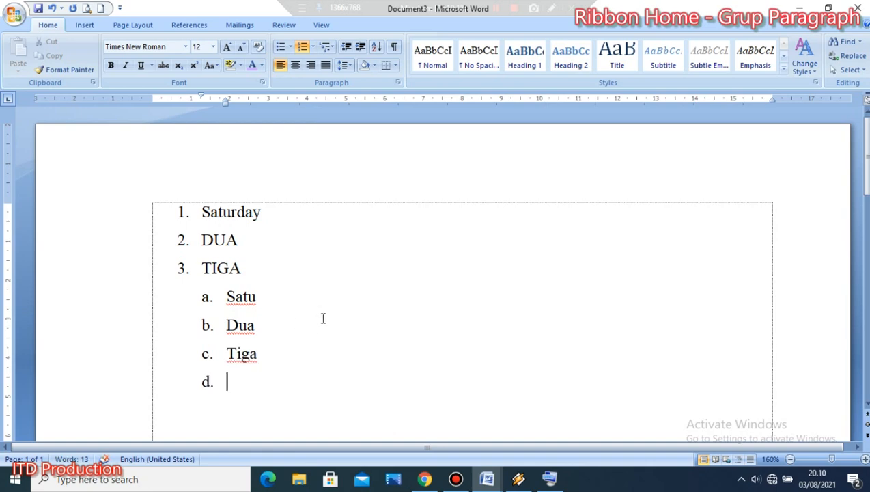
pyautogui.press('BackSpace')
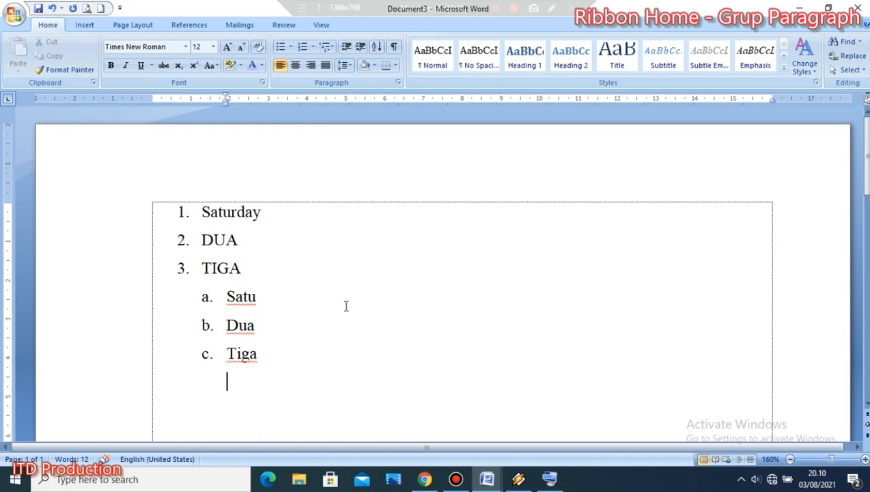
# Step: Delete the whole numbered list together with its a. b. c. sublist
pyautogui.scroll(-2, 345, 306)
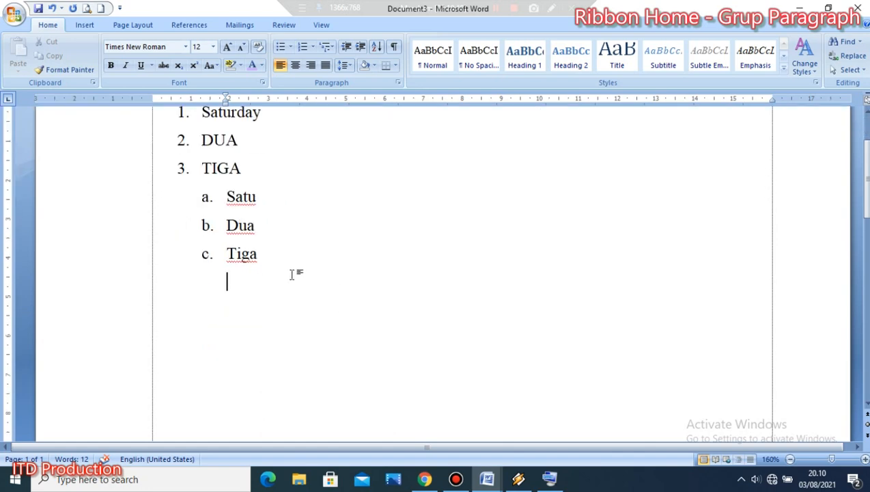
pyautogui.scroll(2, 379, 342)
pyautogui.moveTo(278, 362); pyautogui.dragTo(111, 216)
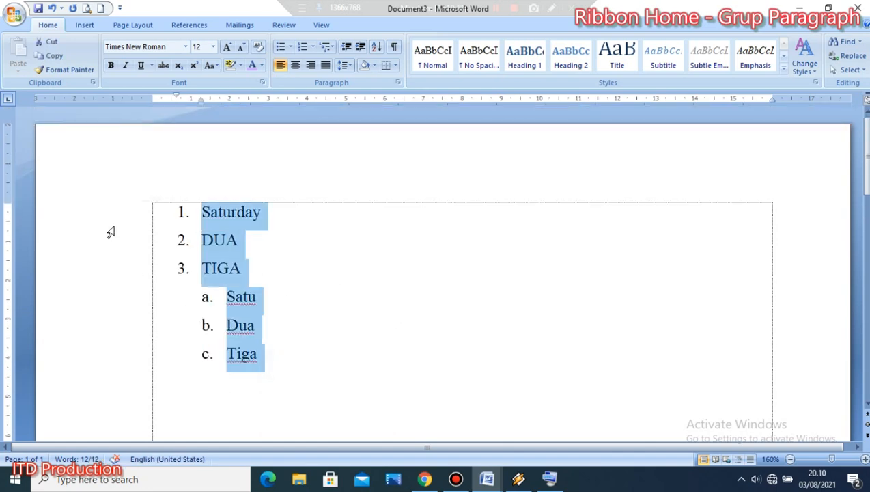
pyautogui.press('BackSpace')
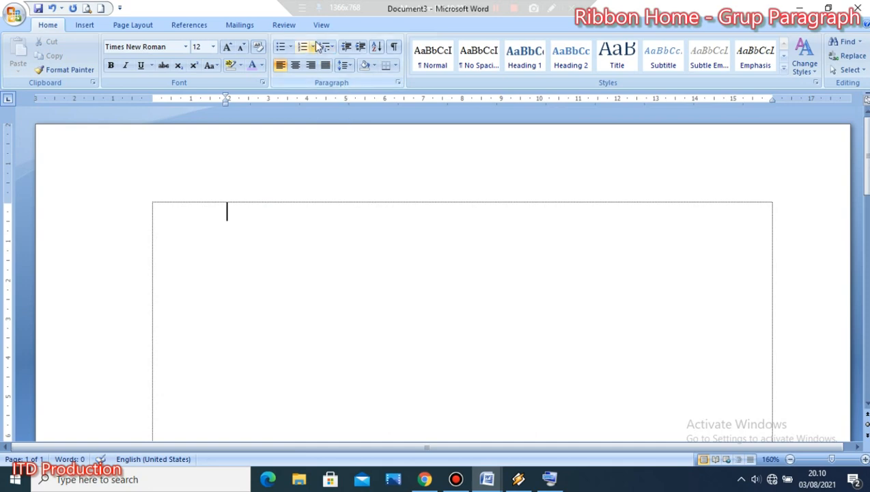
# Step: Try the 1. / 1.1. / 1.1.1. multilevel list format on the blank line and remove the number again
pyautogui.click(314, 46)
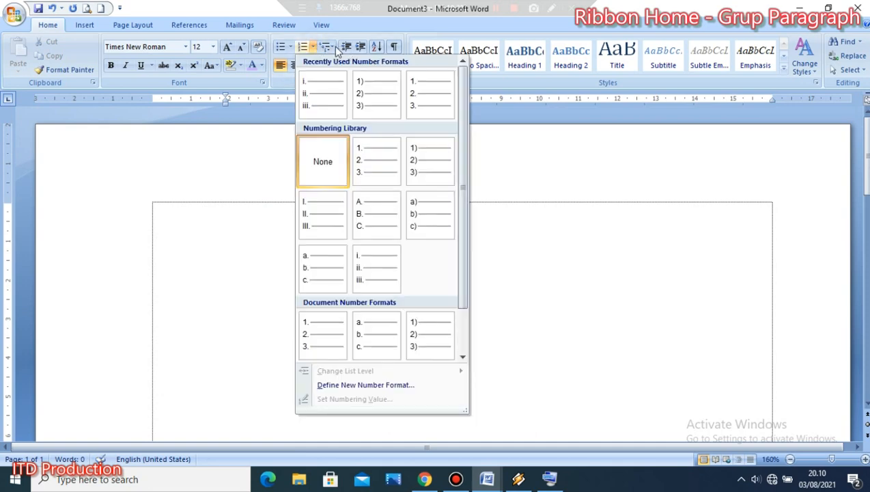
pyautogui.click(329, 46)
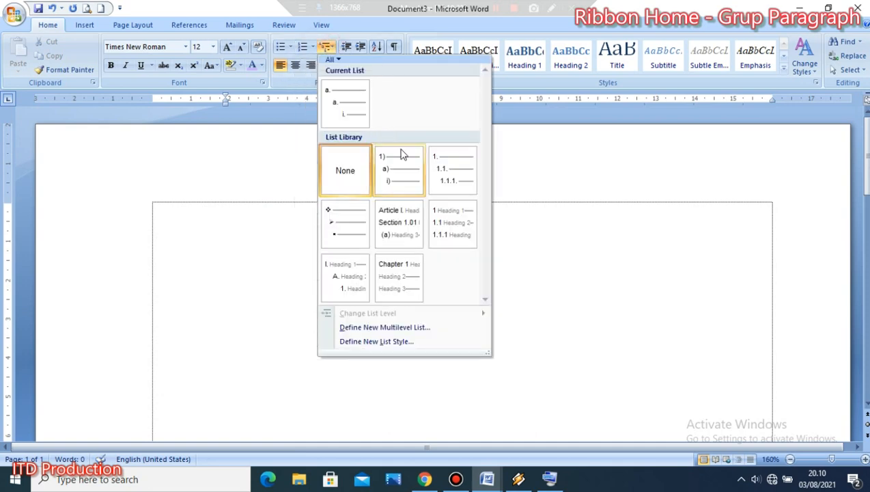
pyautogui.moveTo(453, 173)
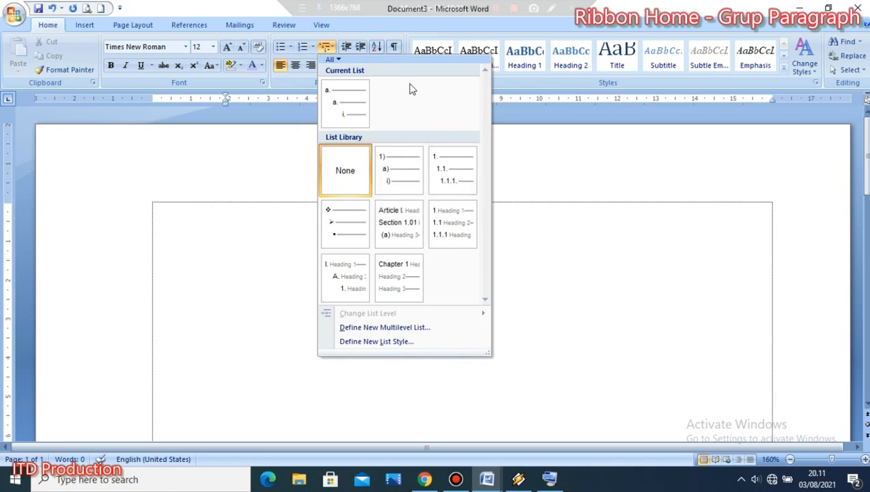
pyautogui.click(440, 170)
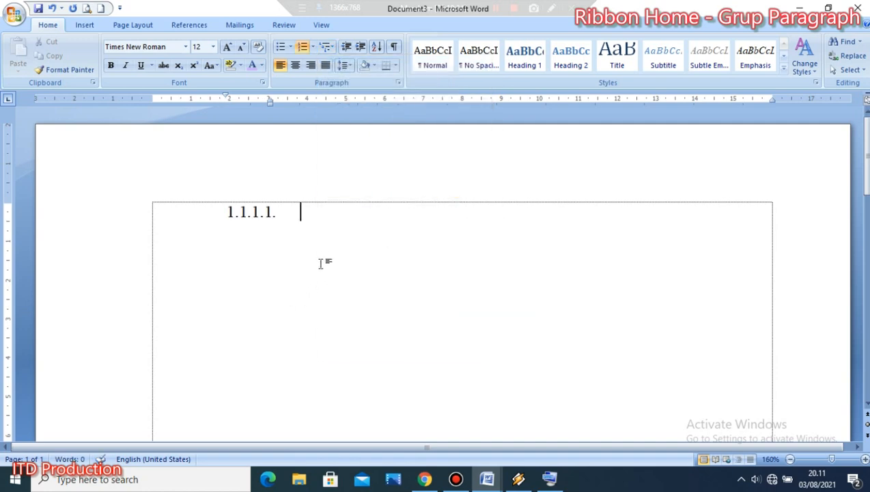
pyautogui.press('BackSpace')
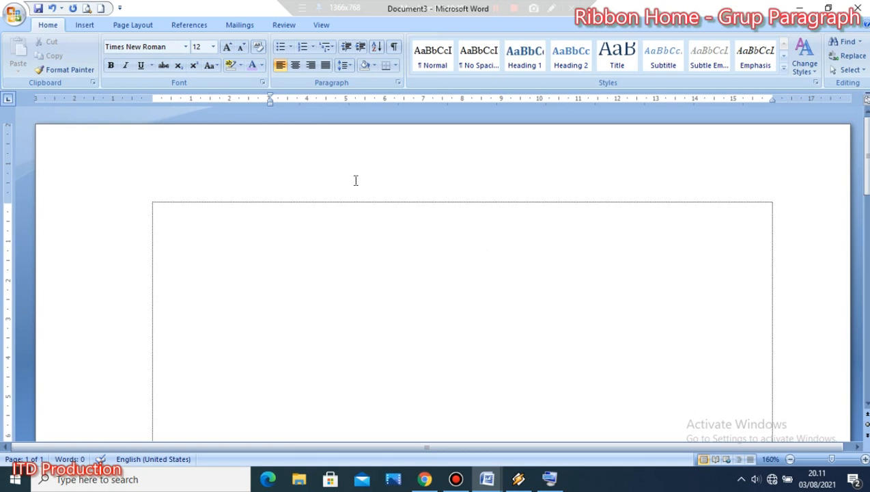
# Step: Start a numbered list with Aaaaa as item 1
pyautogui.write('1.')
pyautogui.write(' aaaaa')
pyautogui.press('Return')
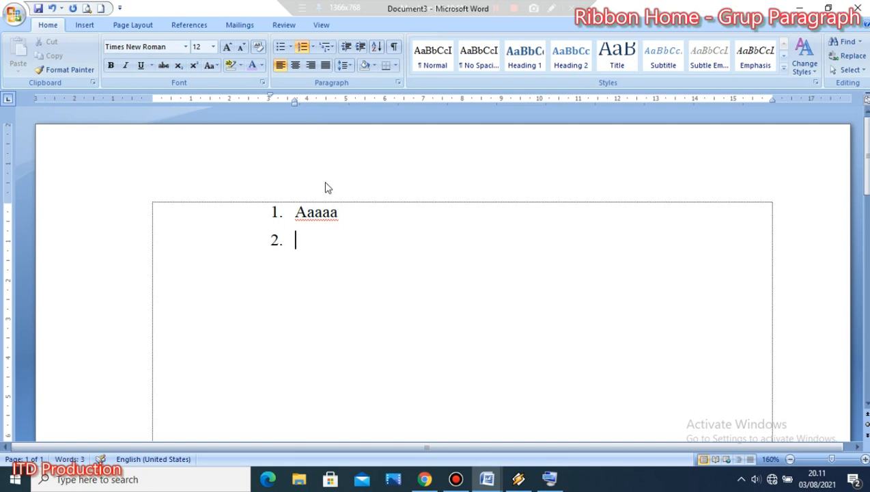
# Step: Below Aaaaa, add a 1.1. sublist of Dddddd, Ddddd and Fffffff, with an empty sub-item at its end
pyautogui.press('BackSpace')
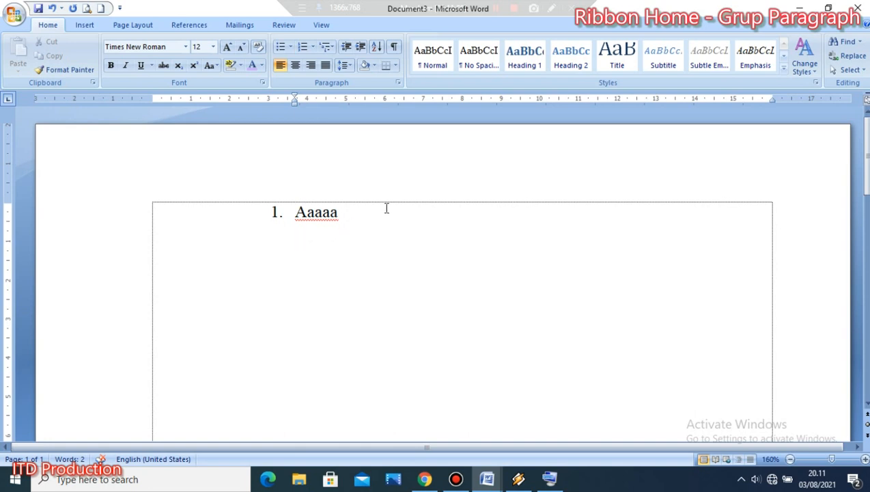
pyautogui.write('1.1. ')
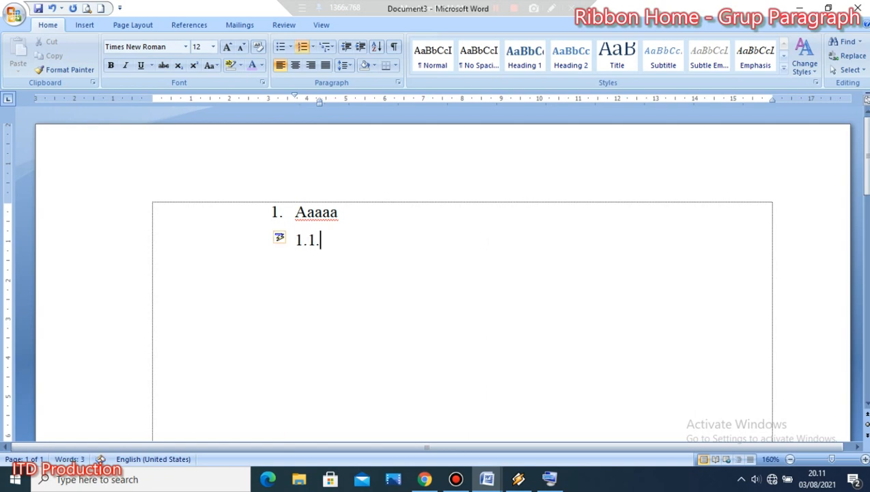
pyautogui.write('dddddd')
pyautogui.press('Return')
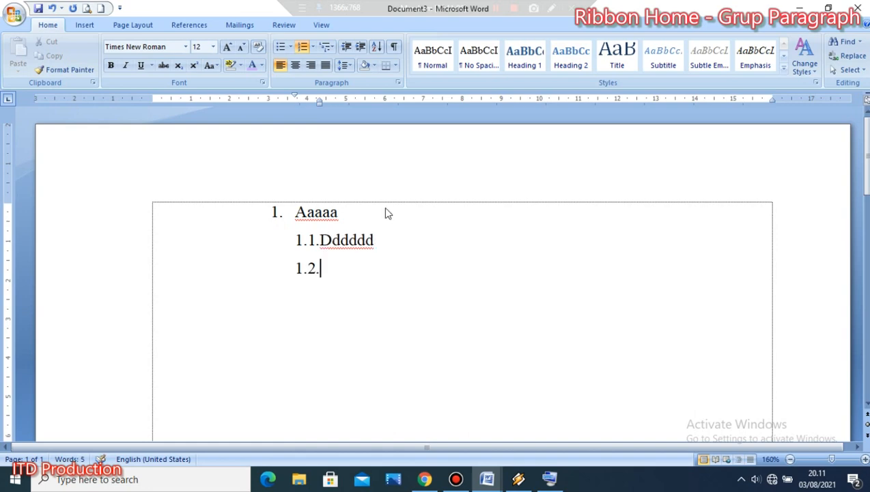
pyautogui.write('ddddd')
pyautogui.press('Return')
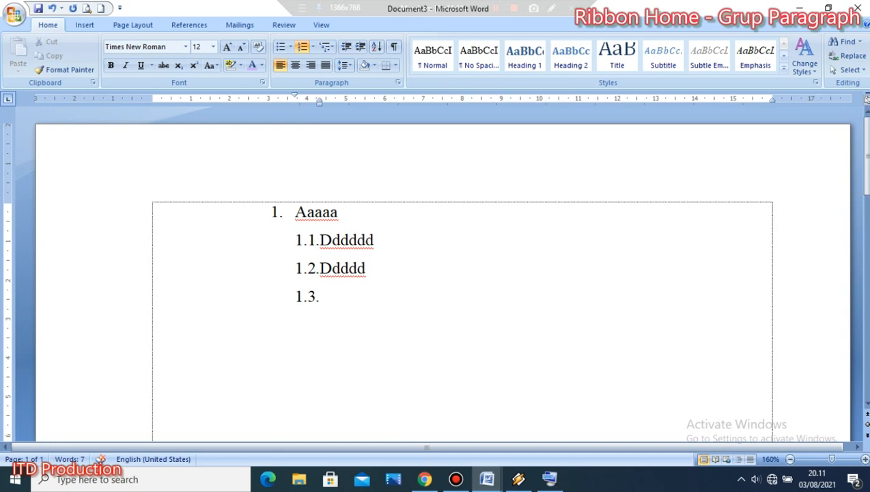
pyautogui.write('fffffff')
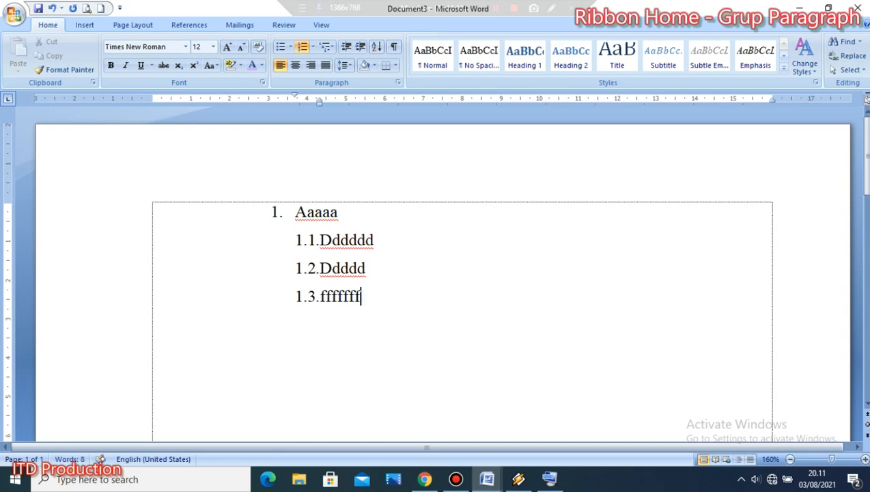
pyautogui.press('Return')
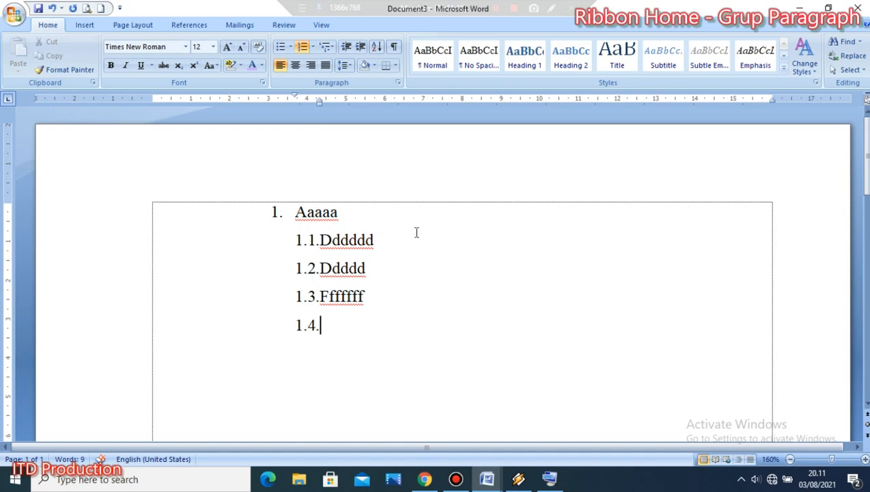
# Step: Replace the empty fourth sub-item with main item 2. Bbbbbbb, and start a new line below it
pyautogui.press('BackSpace')
pyautogui.press('BackSpace')
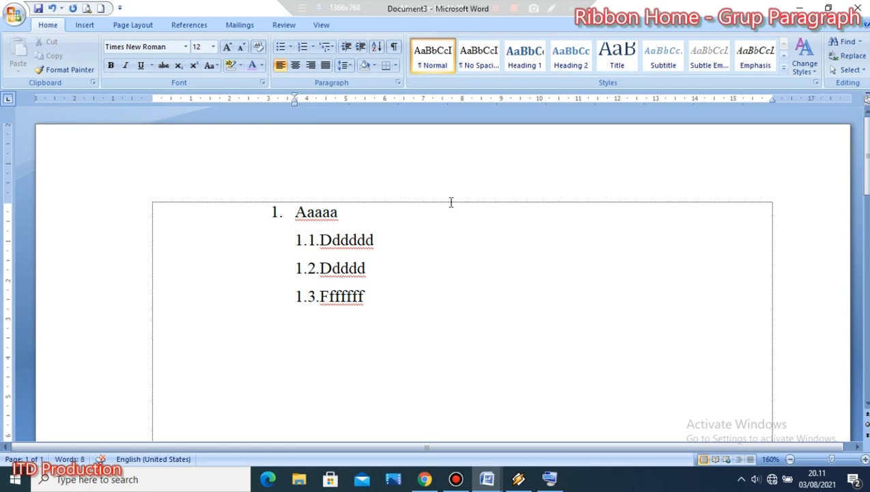
pyautogui.press('BackSpace')
pyautogui.write('2. ')
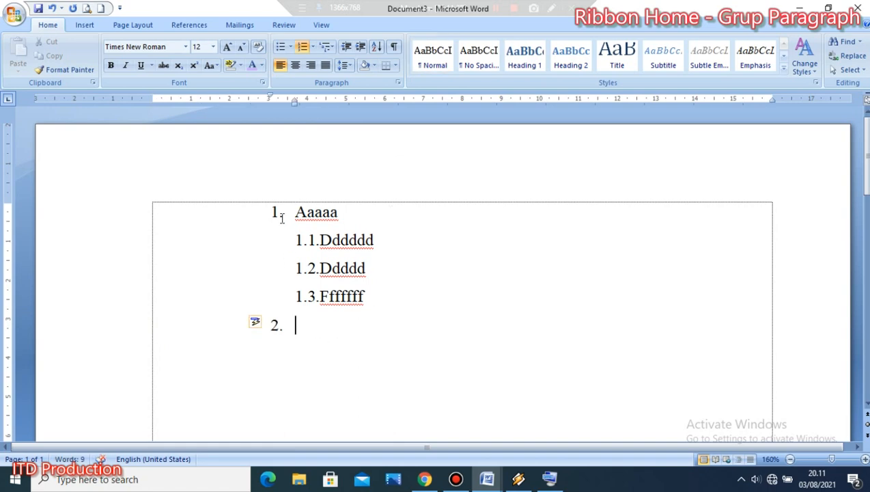
pyautogui.write('bbb')
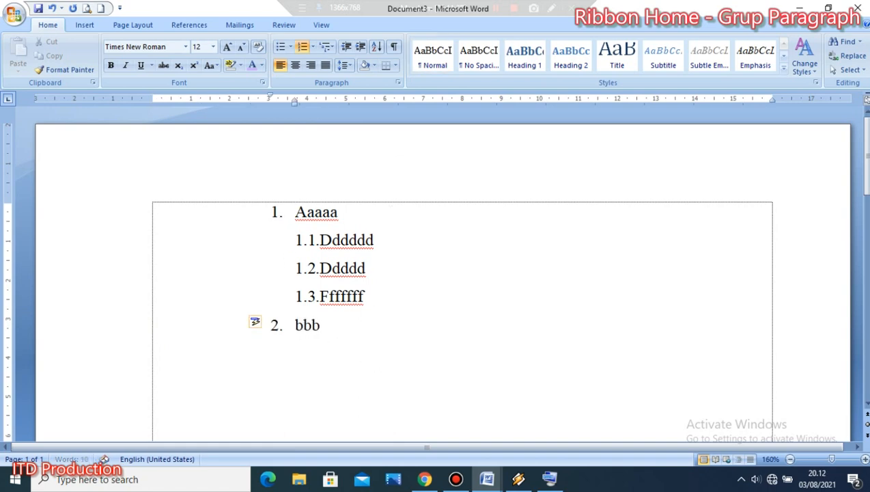
pyautogui.write('bbbb')
pyautogui.press('Return')
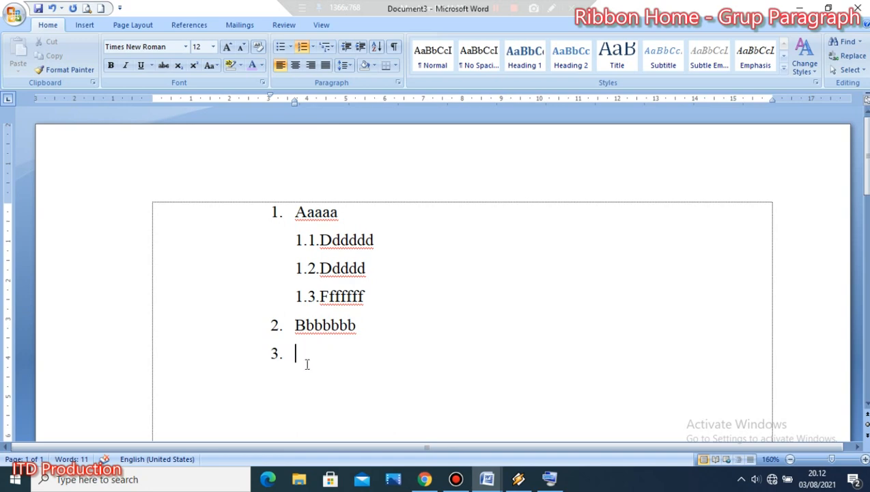
# Step: Below Bbbbbbb, add a 2.1. sublist of Hfghgh and Hfhghfgh, with an empty sub-item at its end
pyautogui.press('BackSpace')
pyautogui.write('2.1.')
pyautogui.press('space')
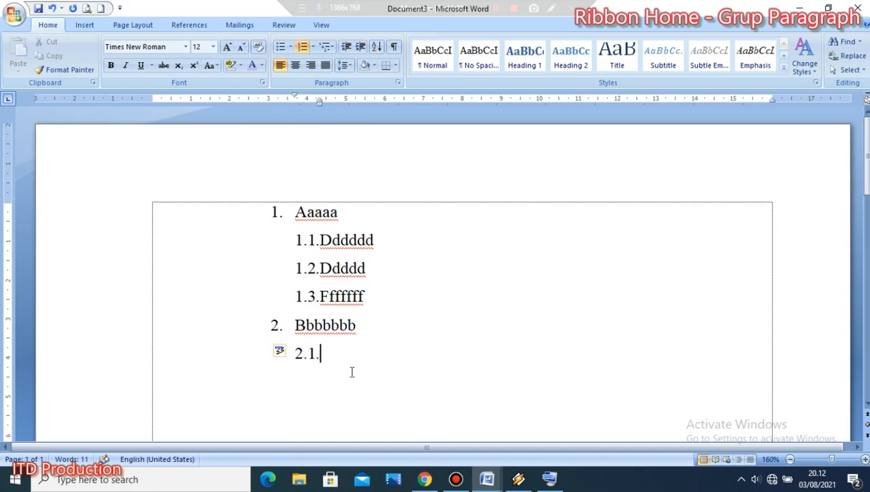
pyautogui.write('hfghgh')
pyautogui.press('Return')
pyautogui.write('hfhghfgh')
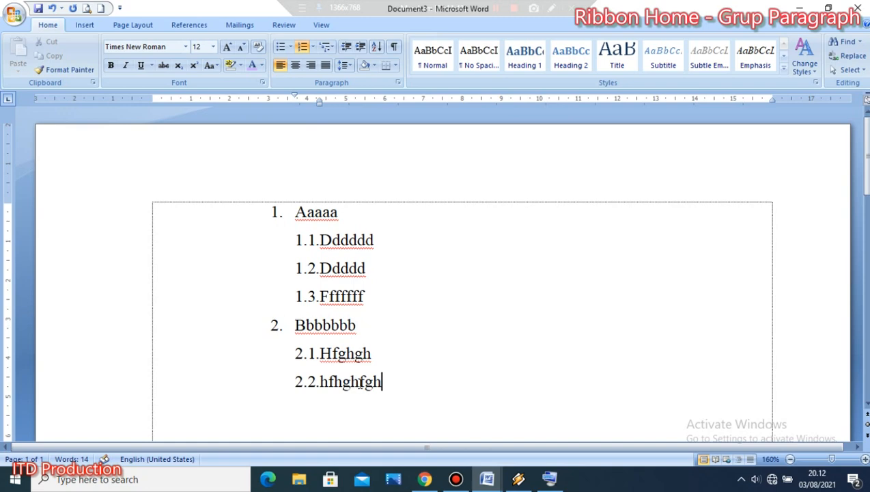
pyautogui.press('Return')
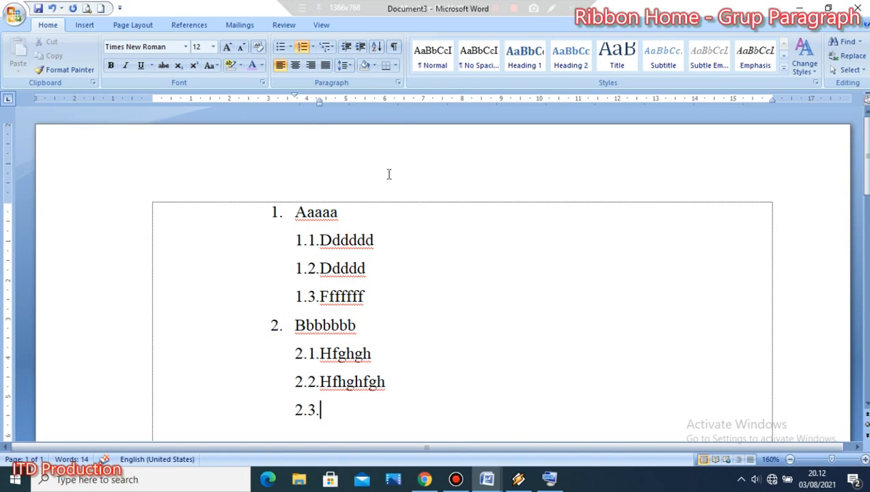
# Step: Switch to Document2, decrease the indent of the i. ii. iii. list by two levels and increase it by one
pyautogui.moveTo(493, 483)
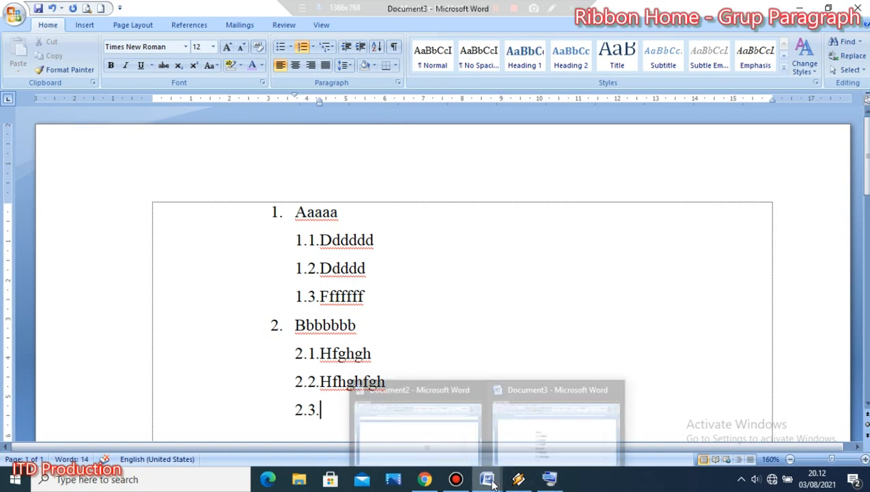
pyautogui.click(434, 437)
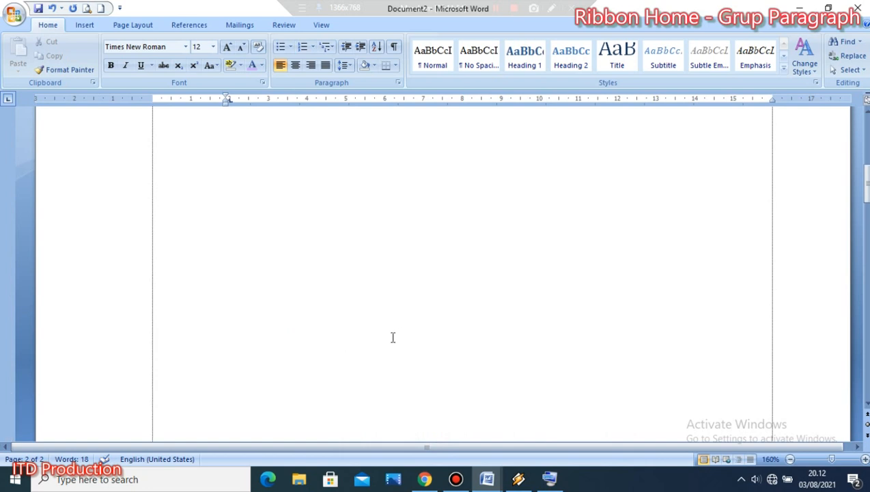
pyautogui.scroll(10, 369, 331)
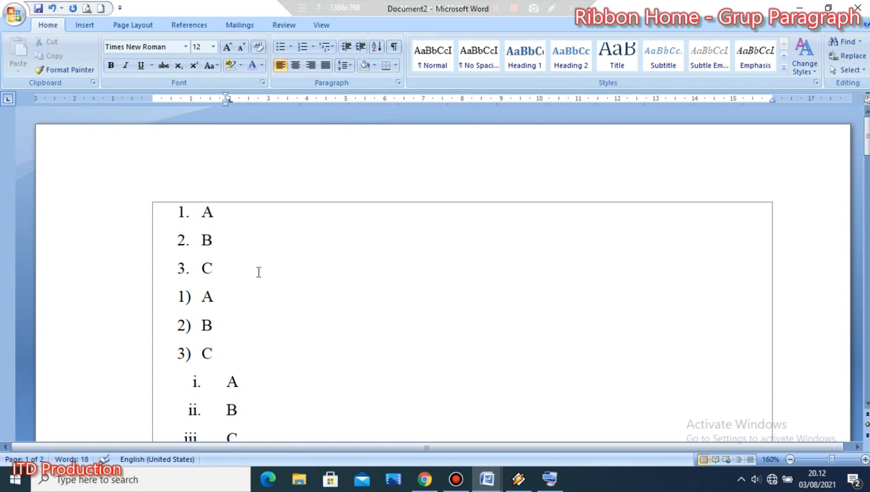
pyautogui.moveTo(258, 271); pyautogui.dragTo(204, 213)
pyautogui.scroll(-3, 314, 334)
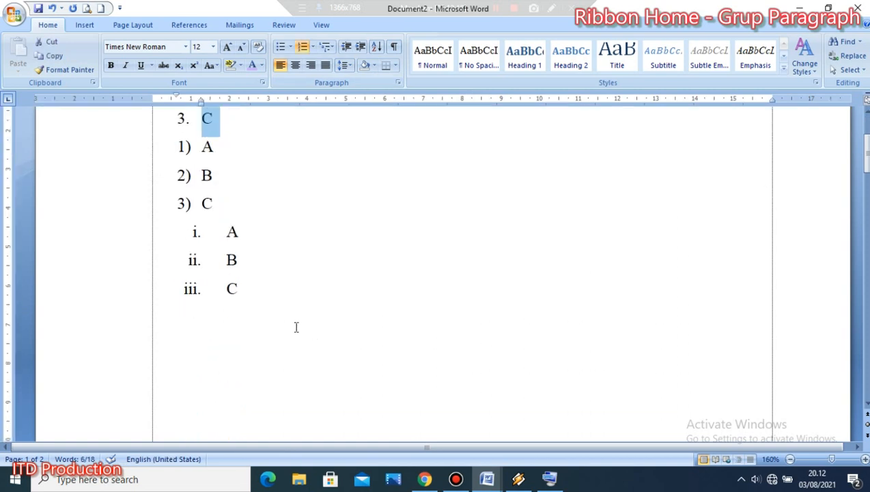
pyautogui.moveTo(280, 305); pyautogui.dragTo(205, 236)
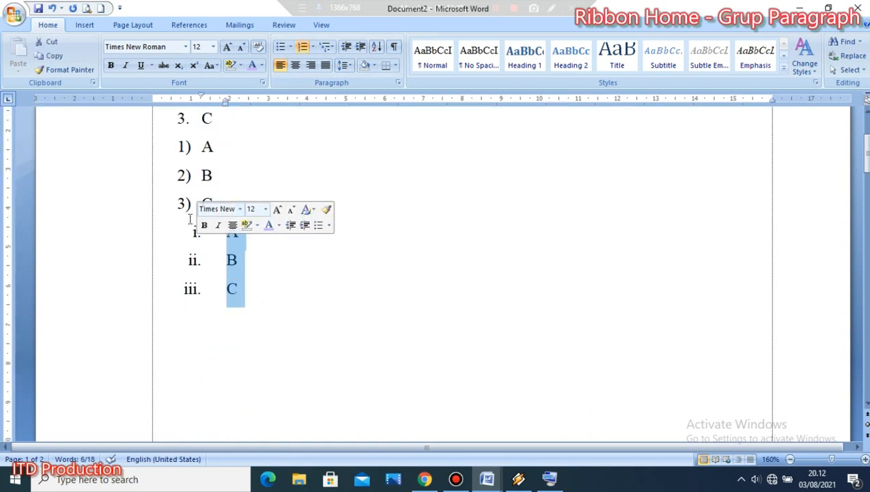
pyautogui.click(345, 49)
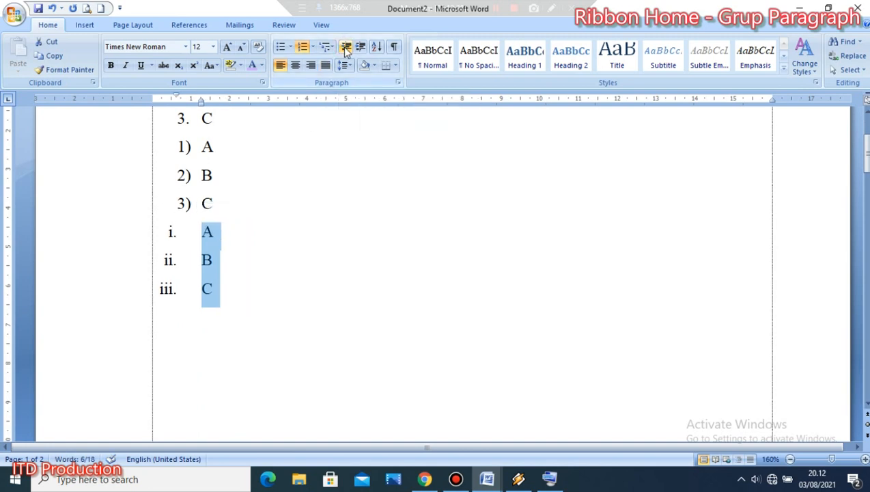
pyautogui.click(346, 49)
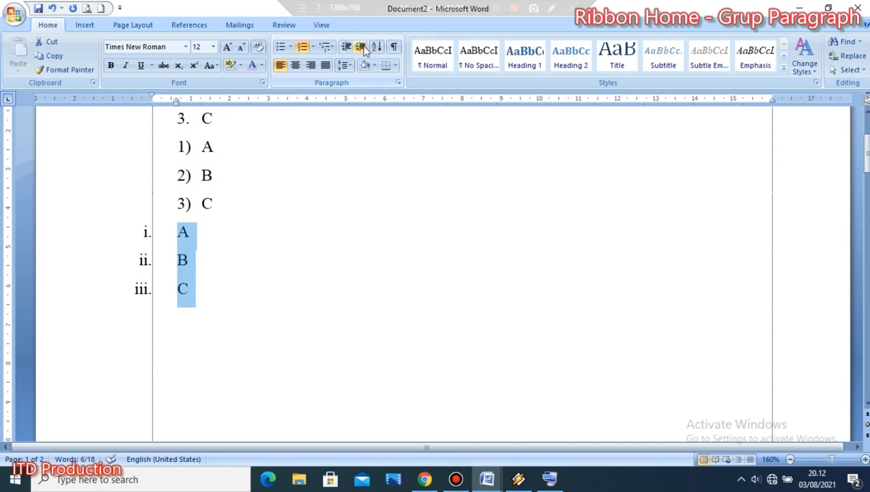
pyautogui.click(362, 48)
# Step: Increase the indent of the 1. 2. 3. list by nine levels
pyautogui.scroll(3, 261, 227)
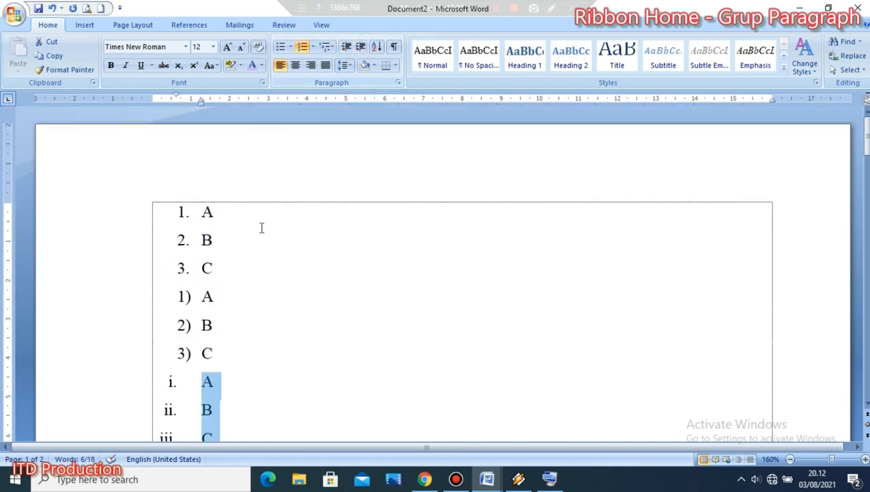
pyautogui.moveTo(250, 260); pyautogui.dragTo(176, 206)
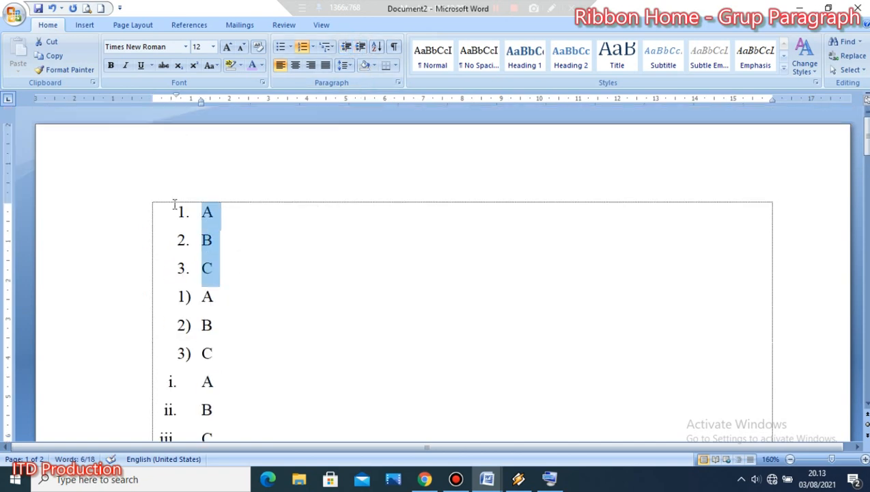
pyautogui.click(364, 49)
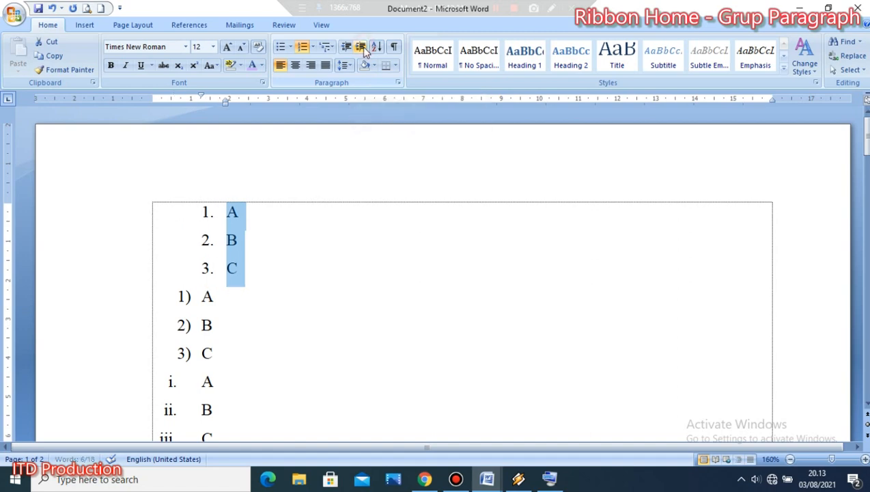
pyautogui.click(364, 49)
pyautogui.click(364, 50)
pyautogui.click(364, 50)
pyautogui.click(364, 49)
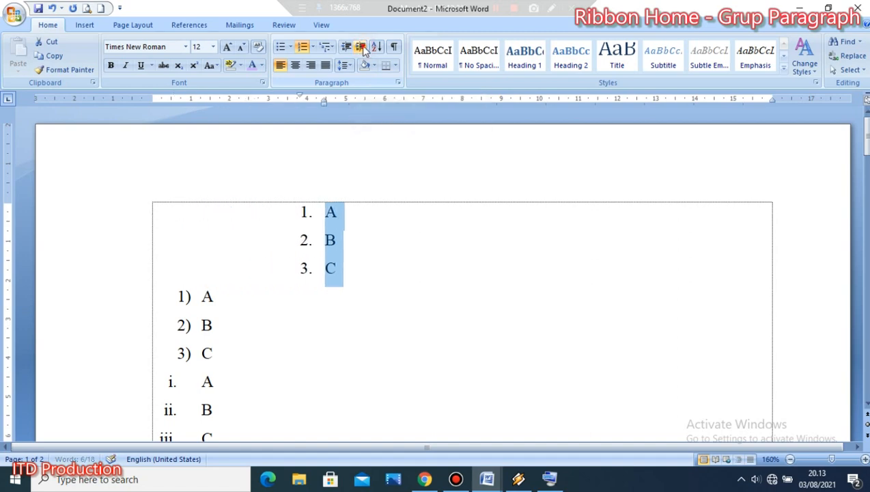
pyautogui.click(364, 49)
pyautogui.click(364, 49)
pyautogui.click(364, 49)
pyautogui.click(364, 49)
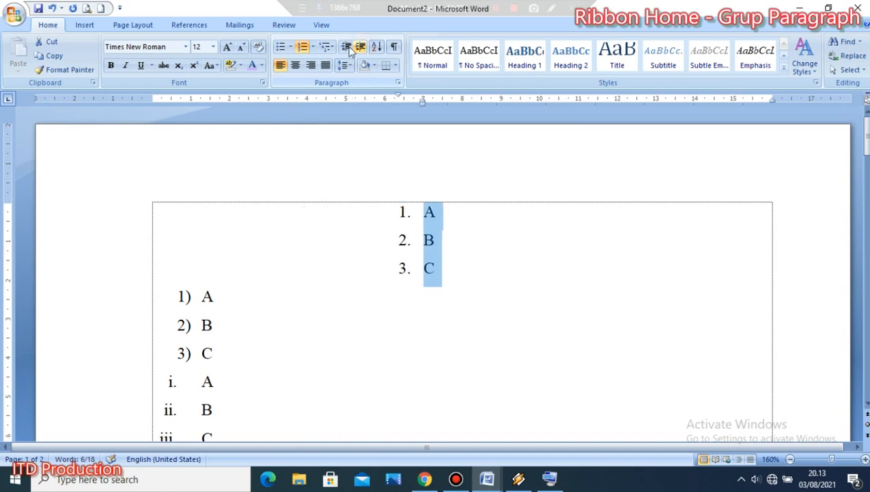
# Step: Decrease the indent of the 1. 2. 3. list until its numbers sit at the page's left margin
pyautogui.click(347, 47)
pyautogui.click(347, 48)
pyautogui.click(347, 47)
pyautogui.click(346, 47)
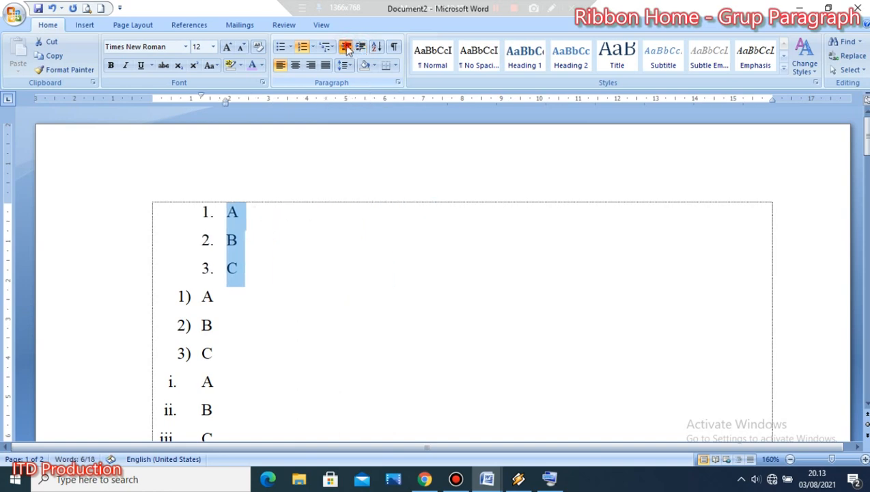
pyautogui.click(347, 47)
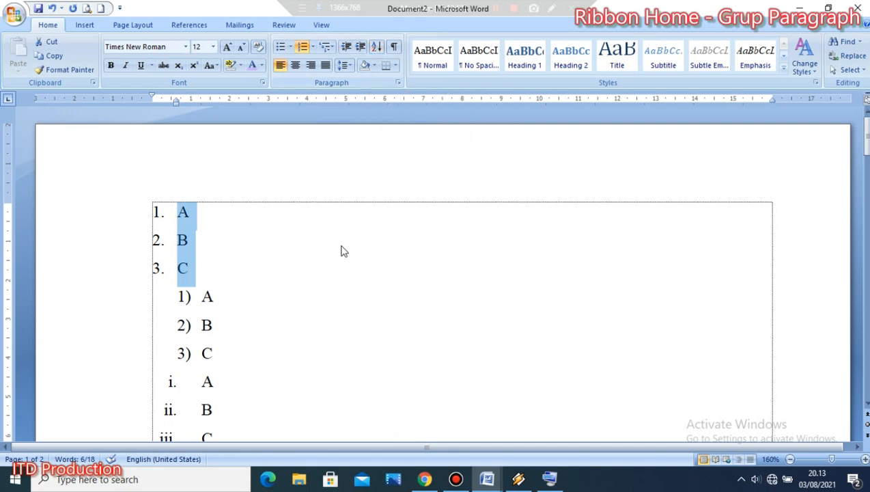
# Step: Create a new blank document, enter a lowercase first name on its first line and insert an empty line above it
pyautogui.scroll(-3, 337, 243)
pyautogui.click(100, 8)
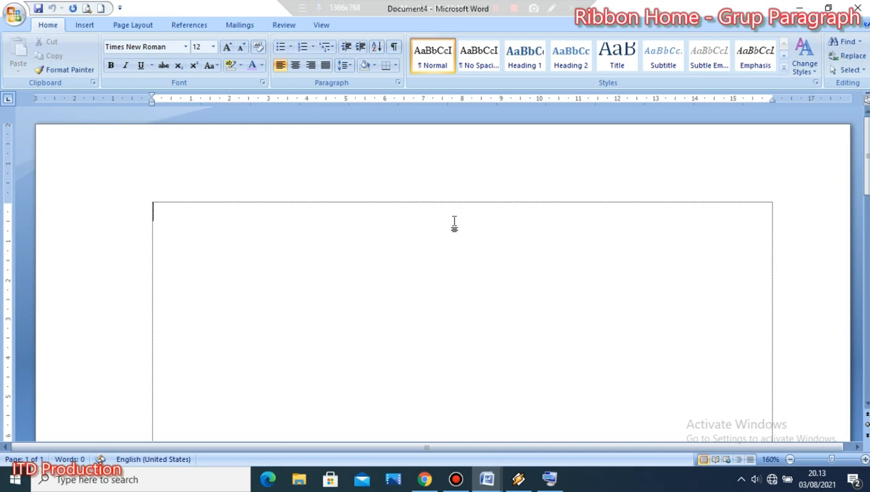
pyautogui.write('anton')
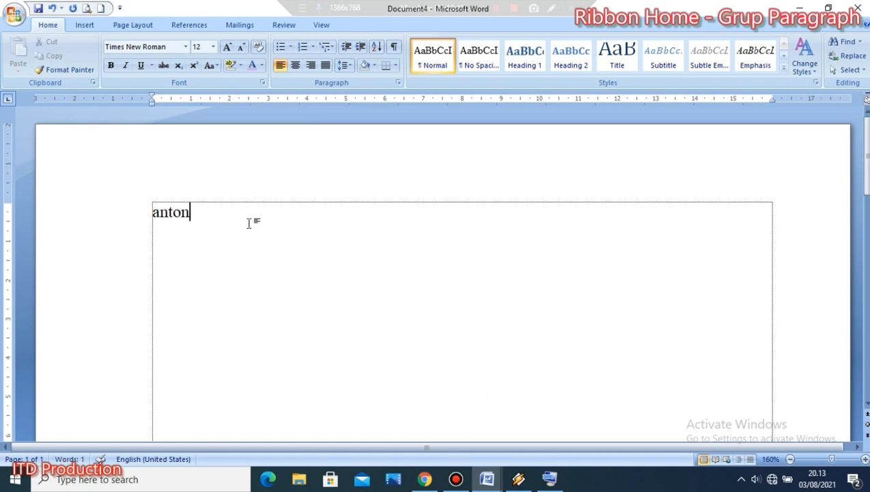
pyautogui.click(153, 214)
pyautogui.press('Return')
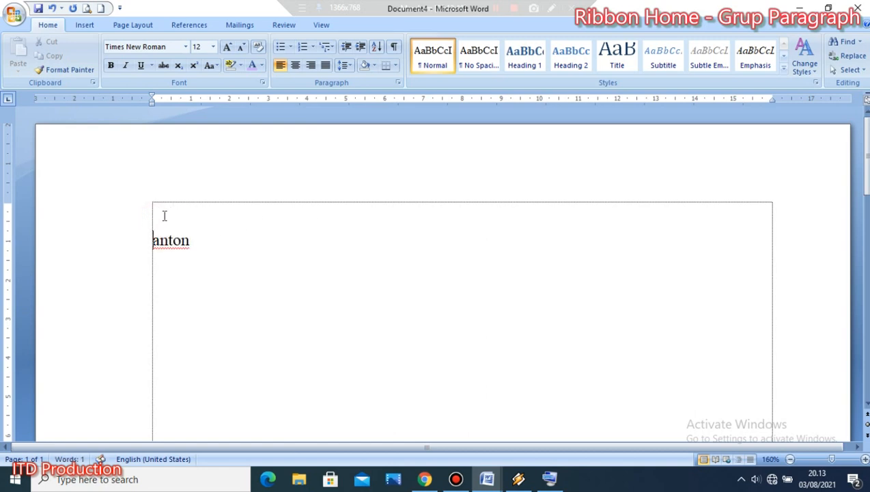
# Step: Above the existing first name, enter four more first names, one per line, in non-alphabetical order
pyautogui.click(161, 215)
pyautogui.write('cic')
pyautogui.write('il')
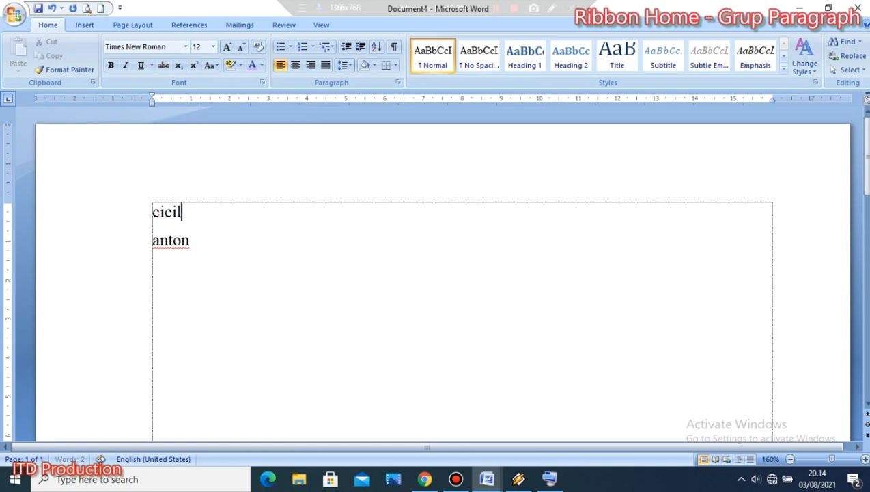
pyautogui.press('Return')
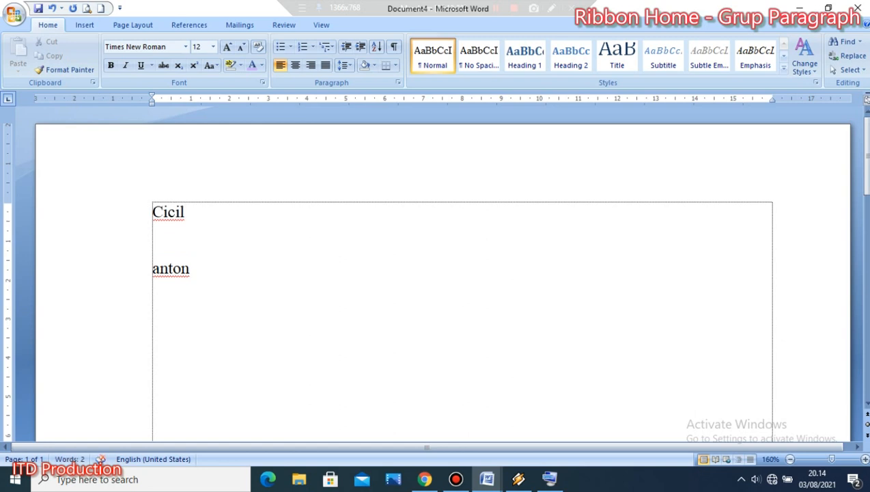
pyautogui.write('emil')
pyautogui.press('Return')
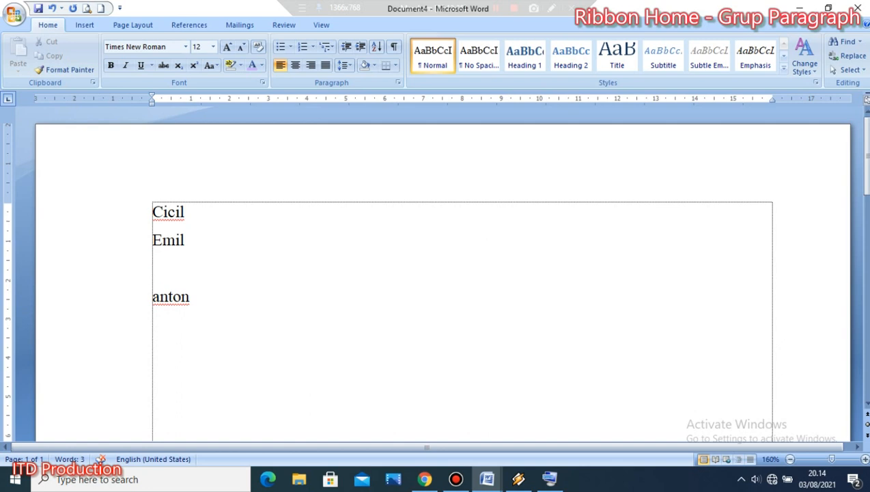
pyautogui.write('hadi')
pyautogui.press('Return')
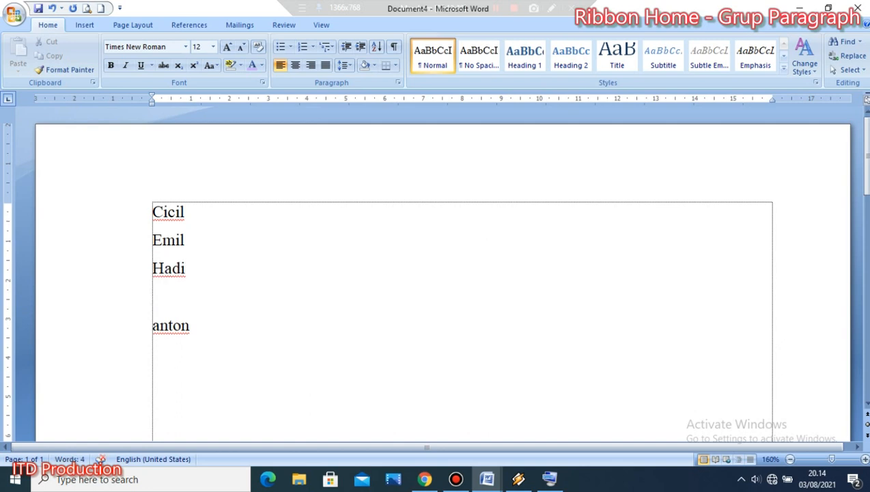
pyautogui.write('basunu')
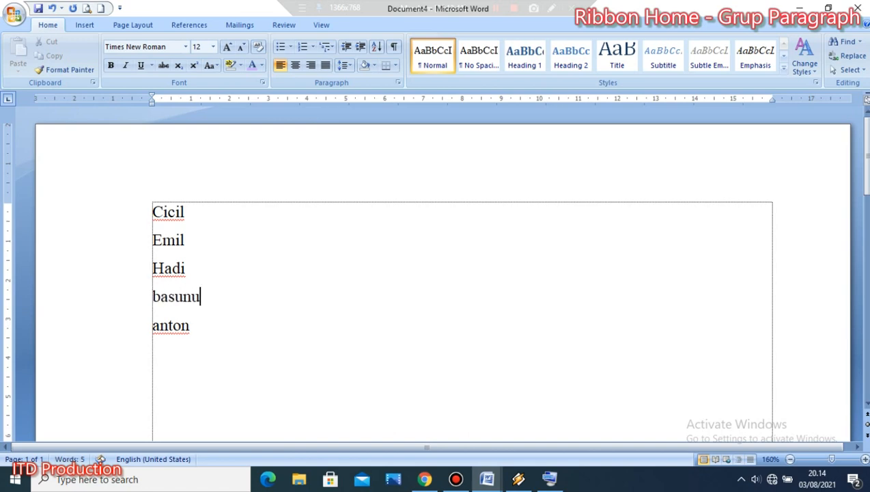
pyautogui.press('BackSpace')
pyautogui.write('i')
pyautogui.moveTo(226, 333); pyautogui.dragTo(129, 222)
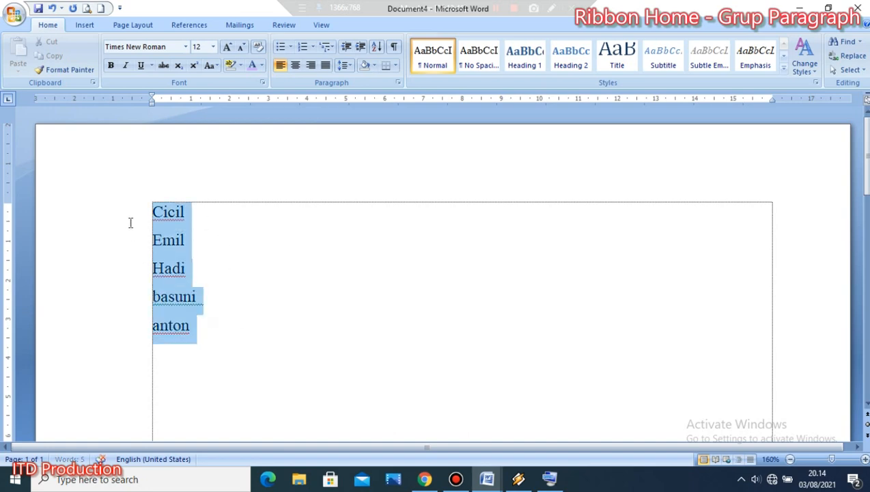
pyautogui.click(246, 326)
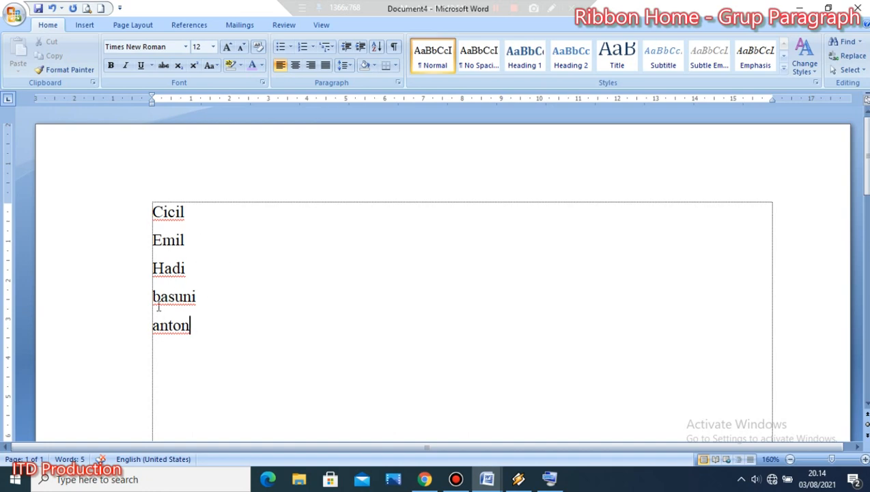
pyautogui.moveTo(160, 326); pyautogui.dragTo(149, 328)
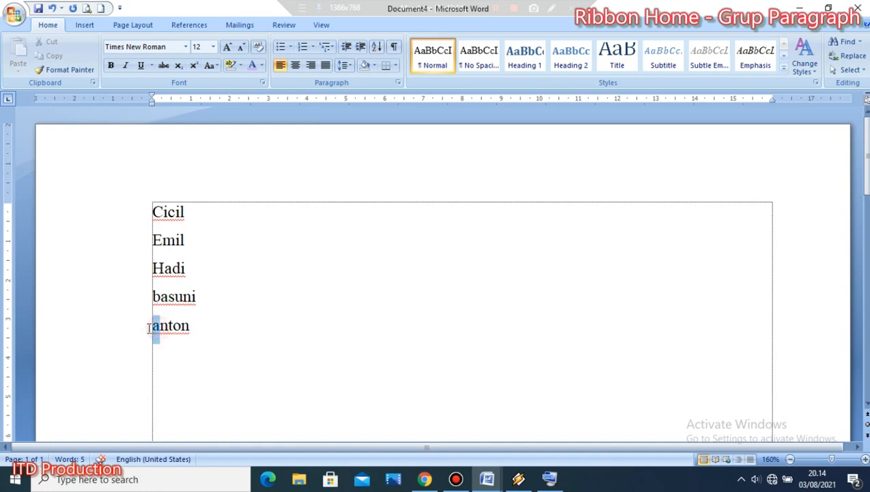
pyautogui.click(232, 253)
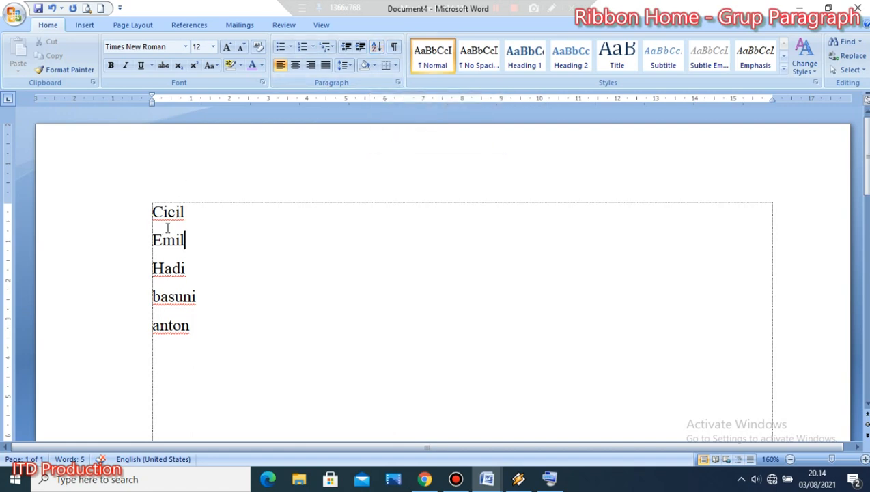
# Step: Sort the five names by paragraphs as text in ascending order, with no header row
pyautogui.moveTo(204, 344); pyautogui.dragTo(150, 219)
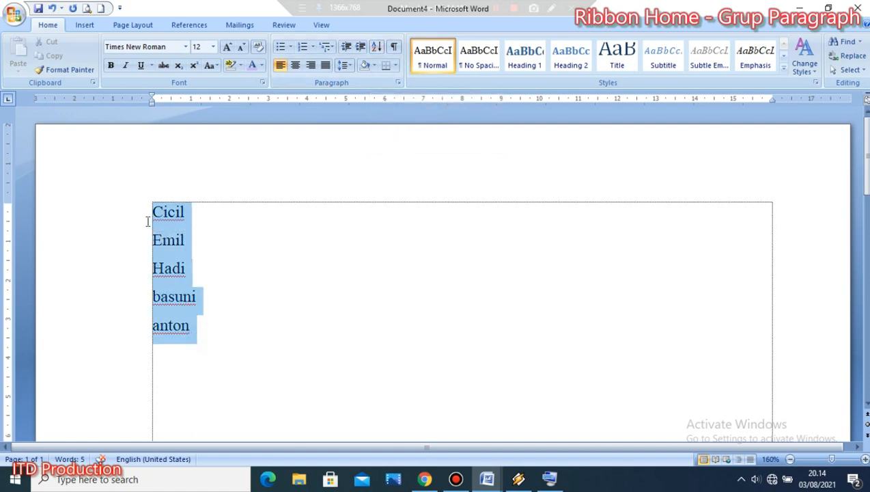
pyautogui.click(376, 49)
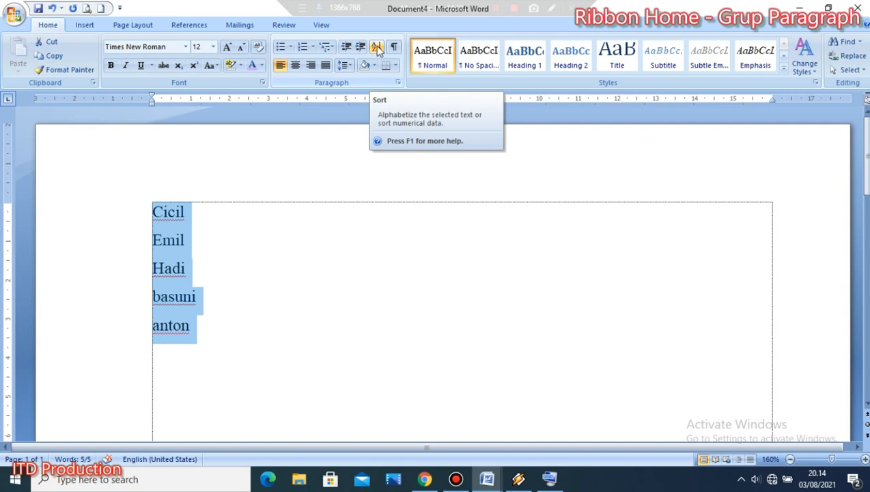
pyautogui.click(378, 49)
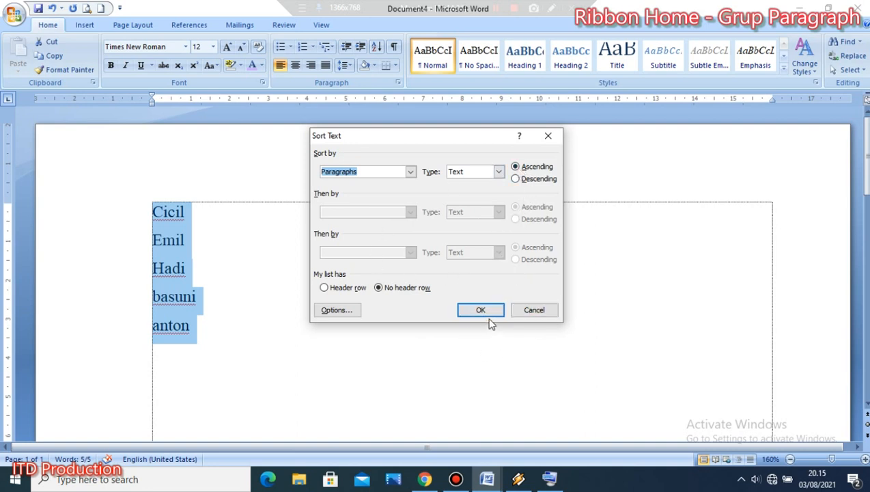
pyautogui.click(466, 311)
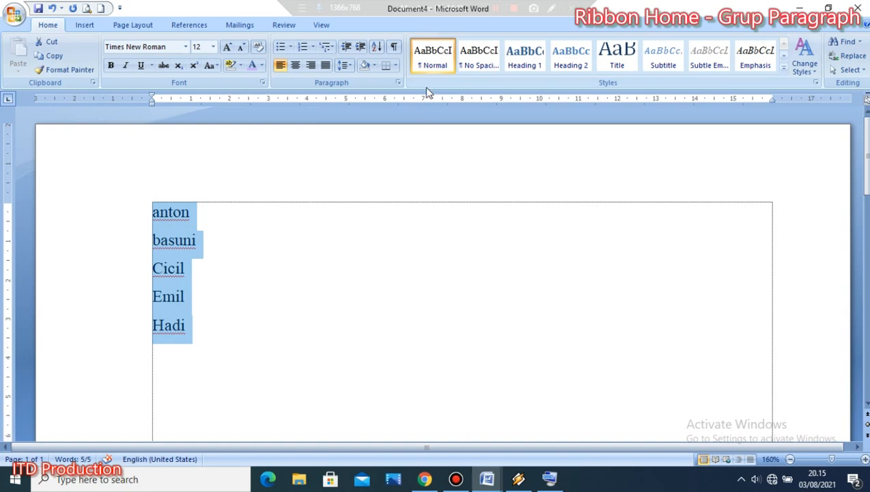
# Step: Sort the five names by paragraphs as text in descending order, with no header row
pyautogui.click(376, 47)
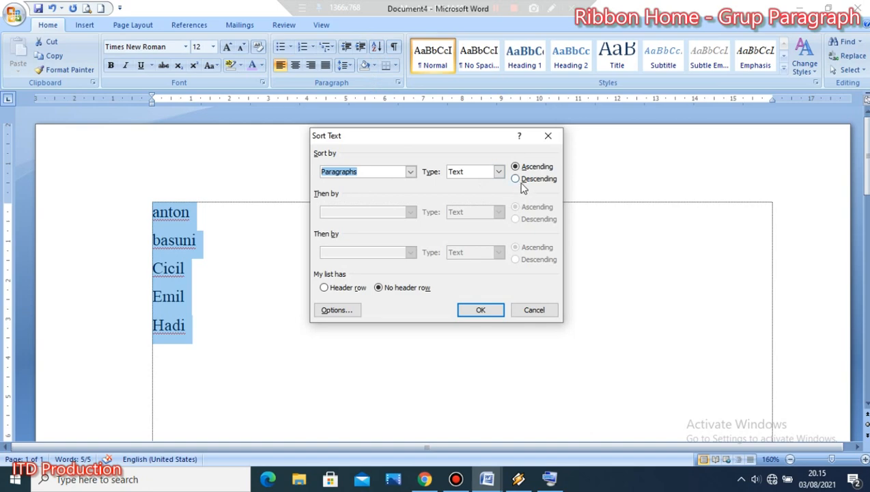
pyautogui.click(516, 179)
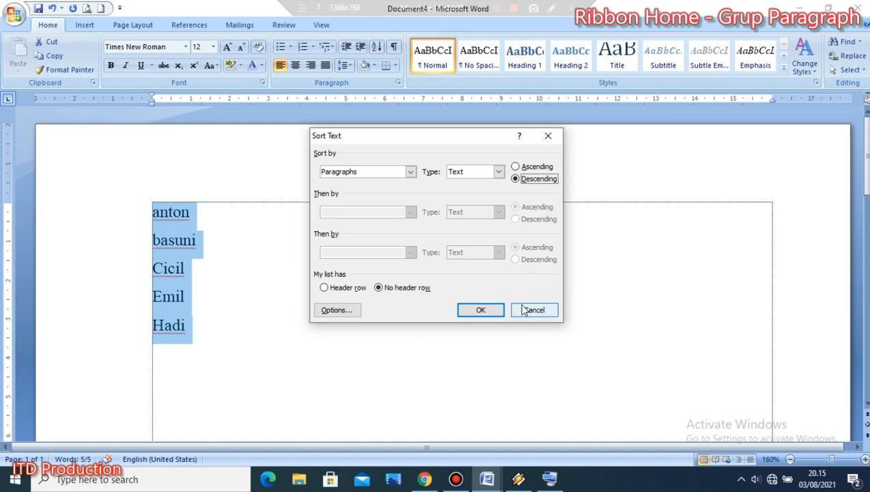
pyautogui.click(496, 310)
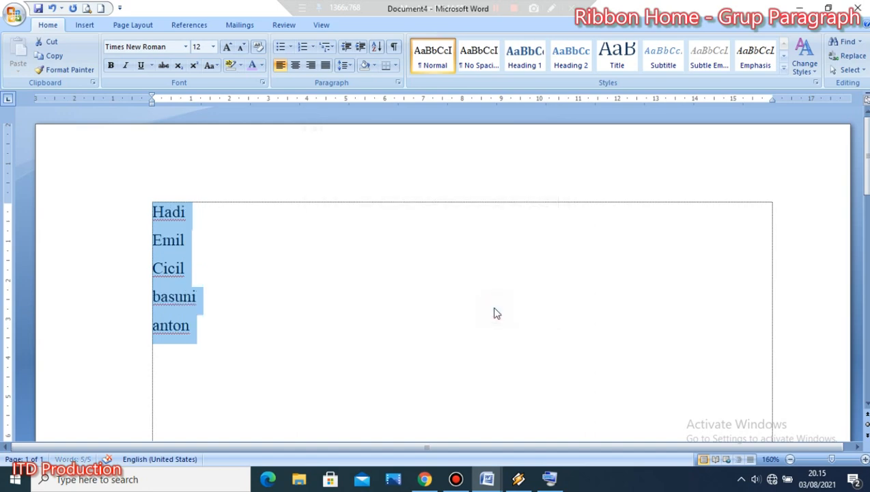
pyautogui.click(244, 248)
# Step: Show the paragraph marks with the list of names selected, hide them again and clear the selection
pyautogui.moveTo(206, 335); pyautogui.dragTo(129, 217)
pyautogui.click(274, 232)
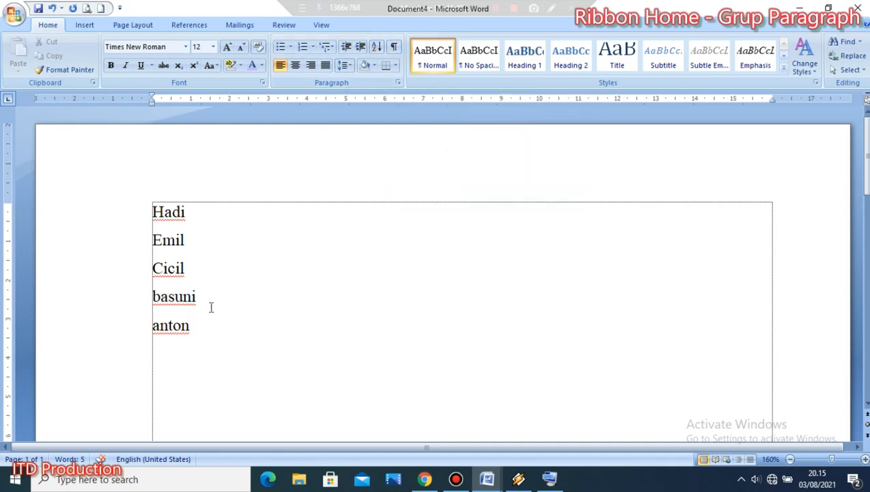
pyautogui.moveTo(213, 335); pyautogui.dragTo(132, 225)
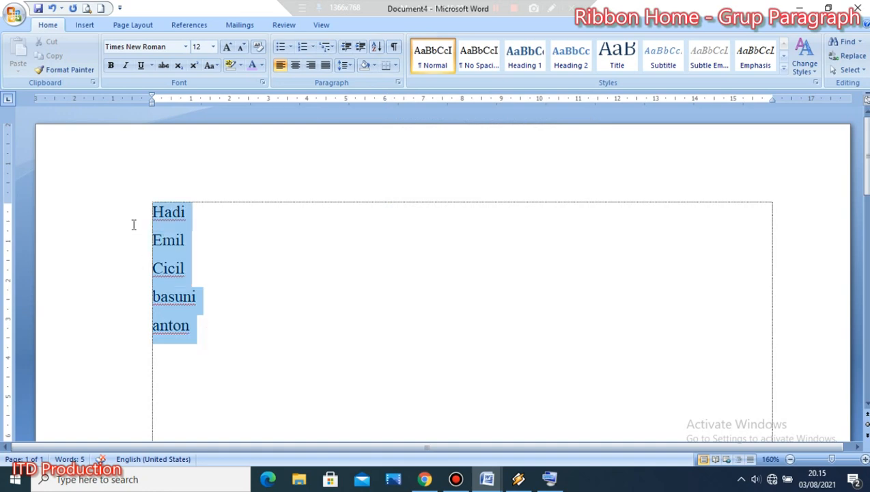
pyautogui.click(394, 47)
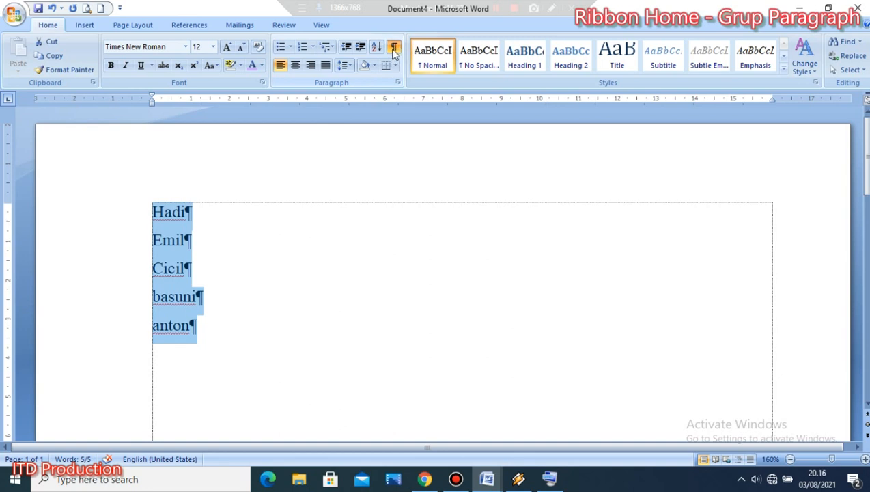
pyautogui.click(394, 47)
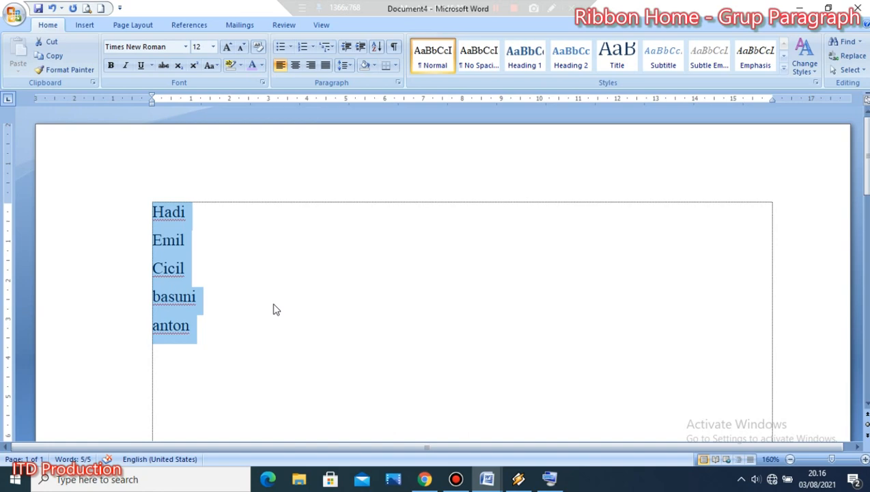
pyautogui.click(270, 254)
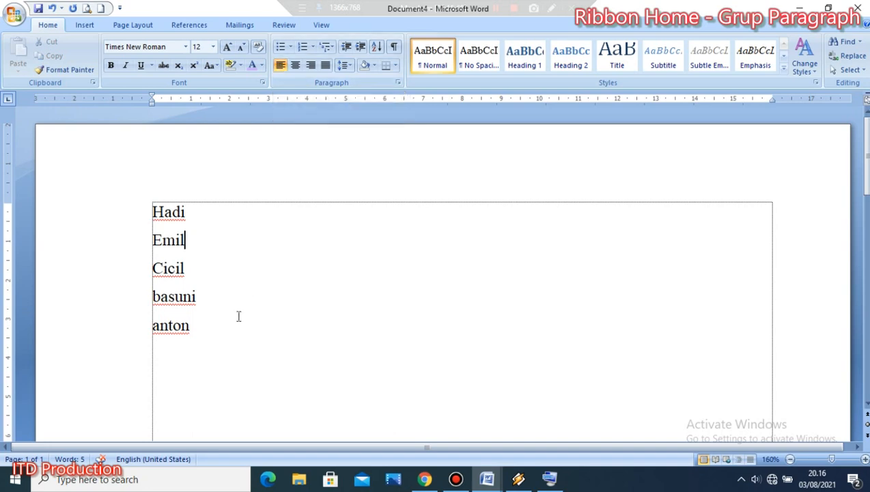
# Step: Below the last name, add a four-line filler paragraph that starts with dgf and consists mostly of repeated letter g
pyautogui.click(215, 338)
pyautogui.scroll(-2, 224, 330)
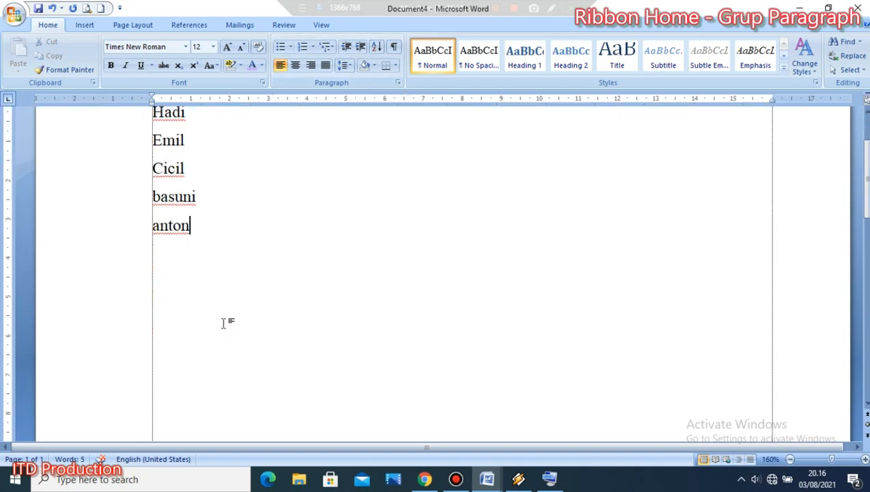
pyautogui.doubleClick(222, 317)
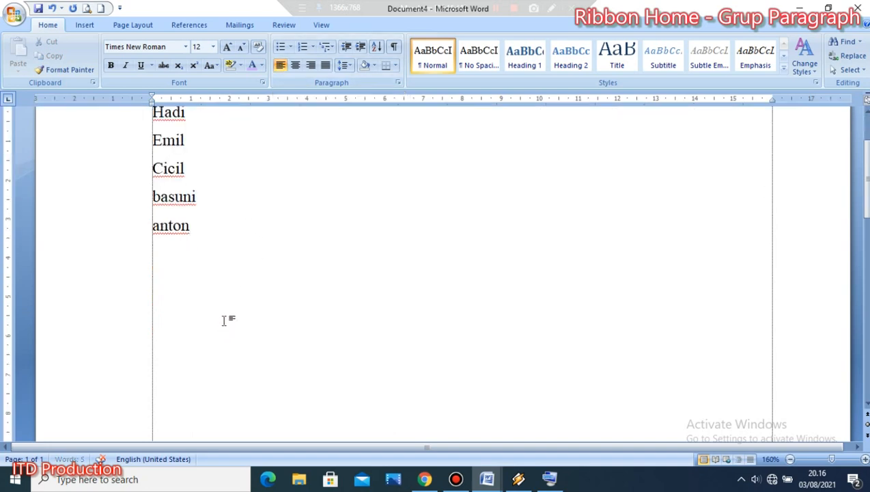
pyautogui.click(150, 267)
pyautogui.write('dgfgggggggggggggggggggggggggggggggggggggggggggggggggggggggggggggggggggggggg')
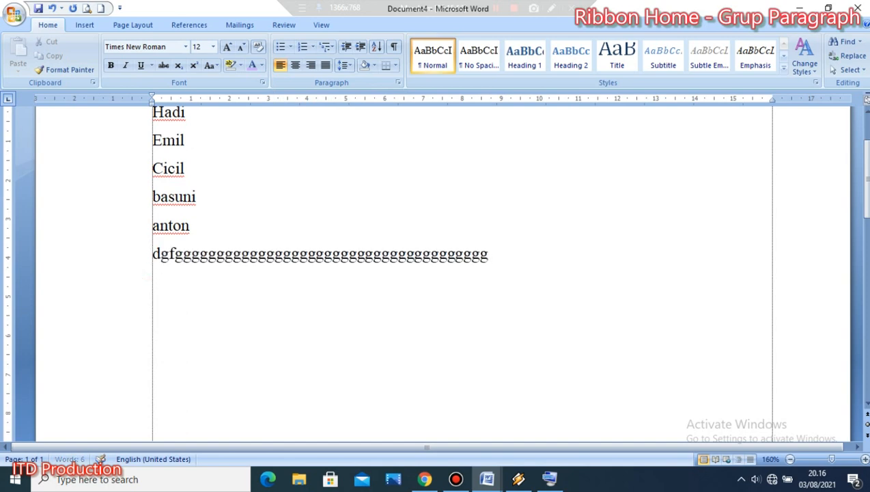
pyautogui.click(166, 279)
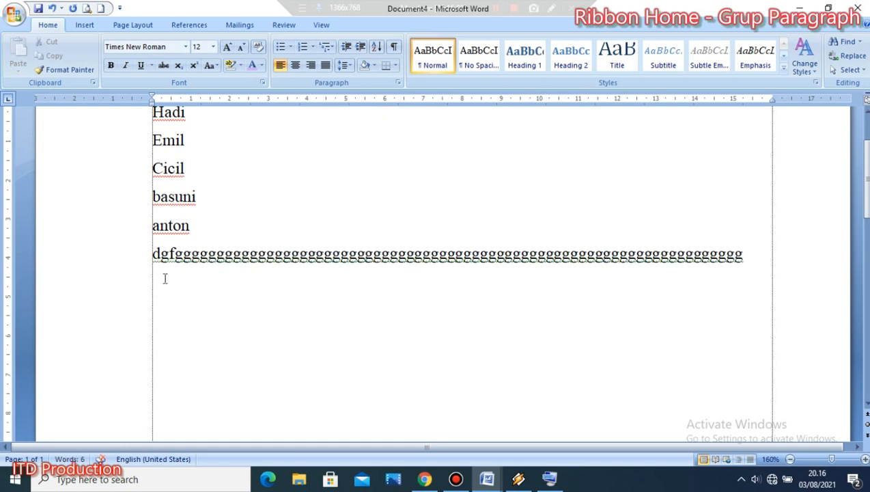
pyautogui.press('BackSpace')
pyautogui.write('fdg')
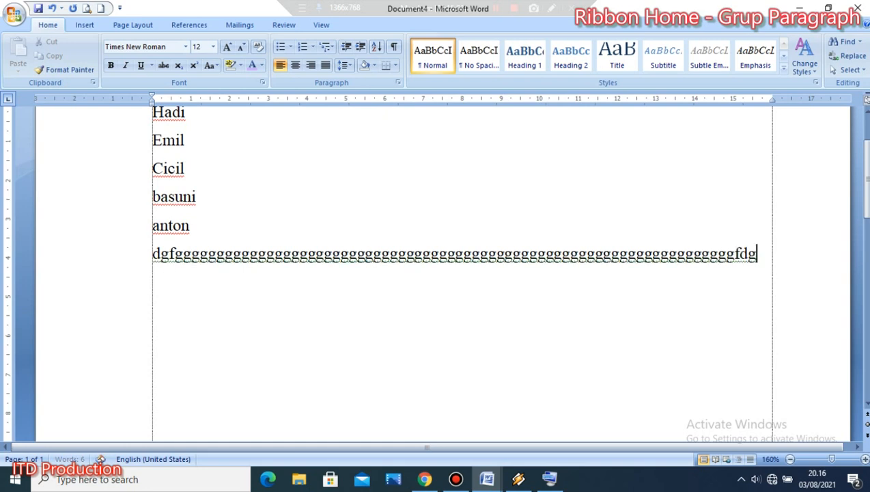
pyautogui.write('ggggggggggggggggggggggggggggggggggggggg')
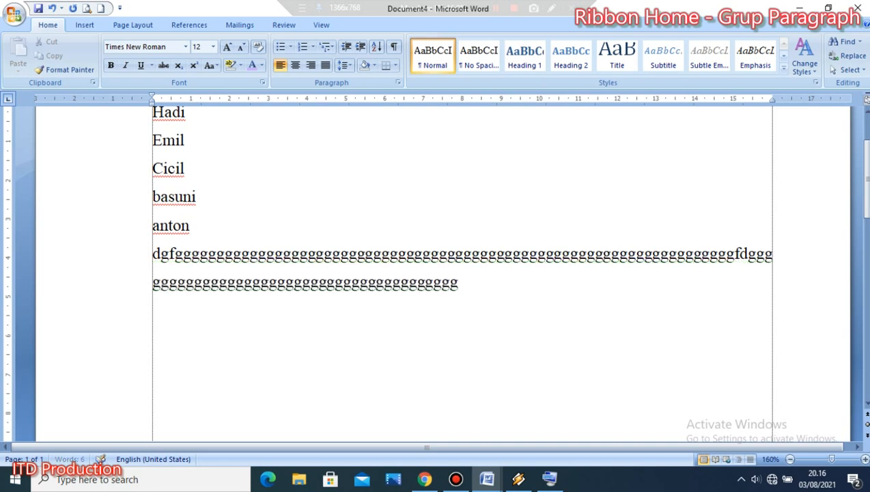
pyautogui.write('gggggggggggggggggggggggggggggggggggggggggggggggggggggggggggggggggggggggggggggggggggggggggggggggggggggggggg')
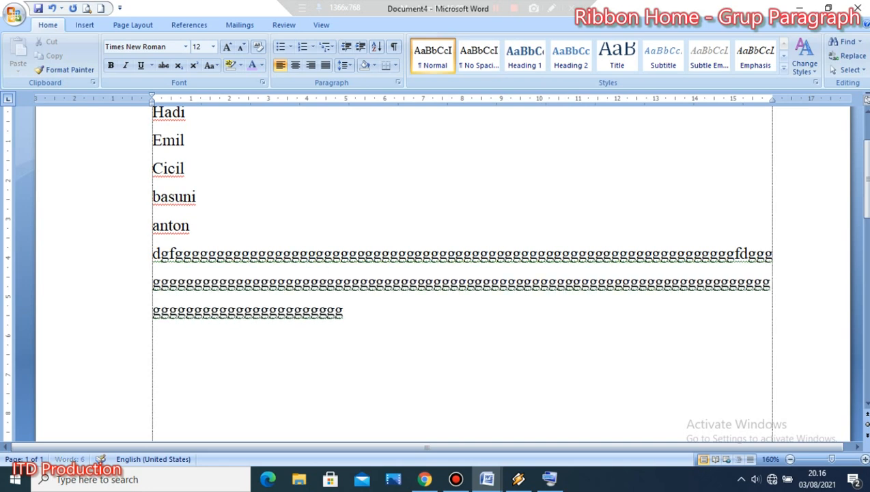
pyautogui.write('gggggggggggggggggggggggggggggggggggggggggggggggggggg')
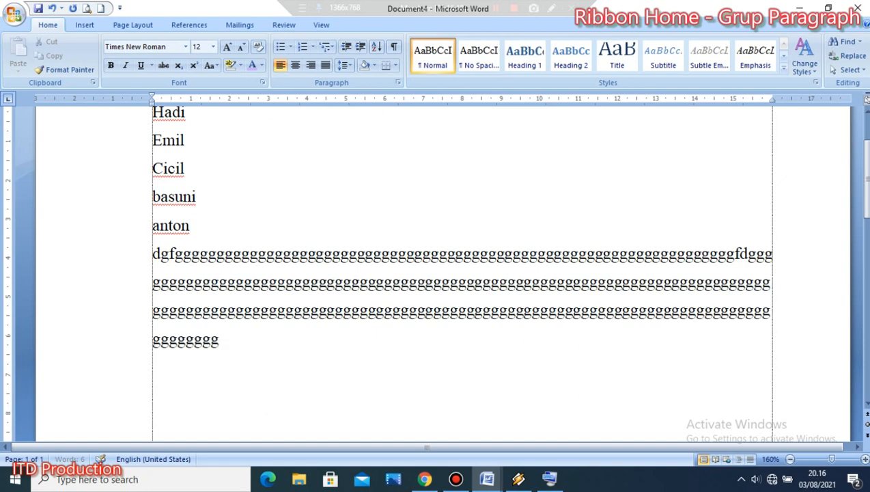
# Step: Delete the five names above the filler paragraph so that it starts on the document's first line
pyautogui.moveTo(203, 225); pyautogui.dragTo(81, 88)
pyautogui.press('Delete')
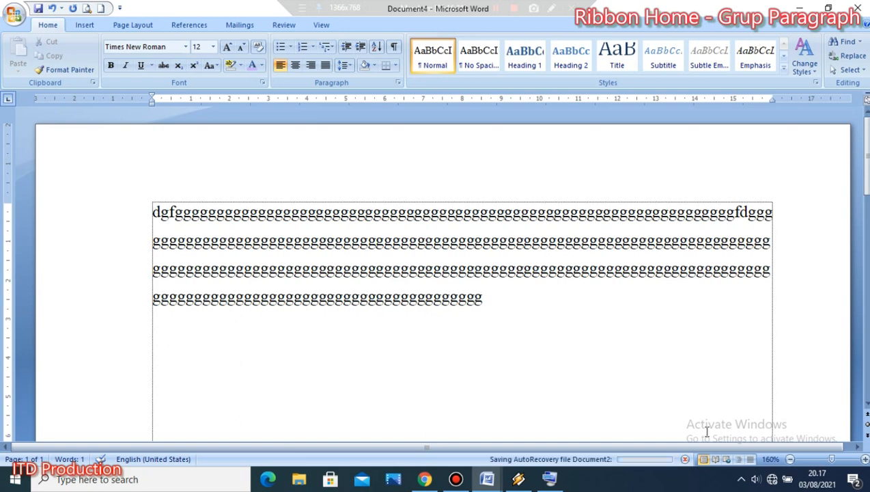
# Step: Center-align the whole filler paragraph and clear the selection
pyautogui.moveTo(485, 298); pyautogui.dragTo(540, 299)
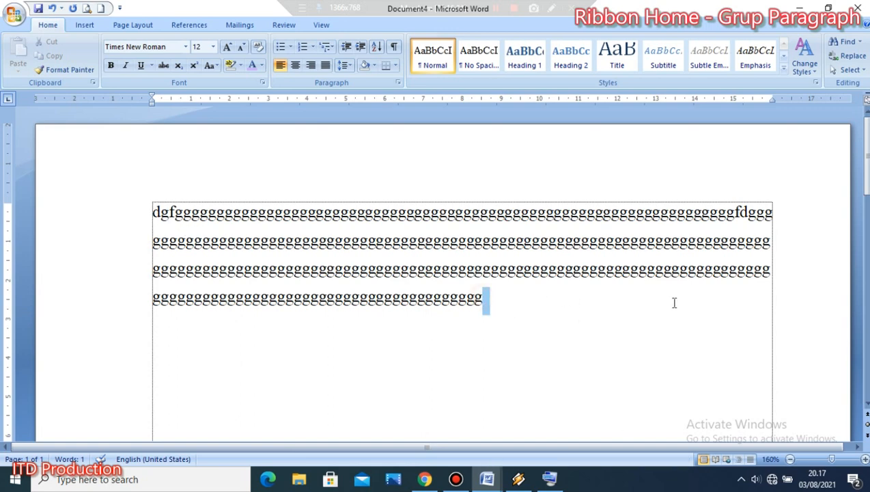
pyautogui.click(471, 346)
pyautogui.moveTo(154, 206); pyautogui.dragTo(142, 320)
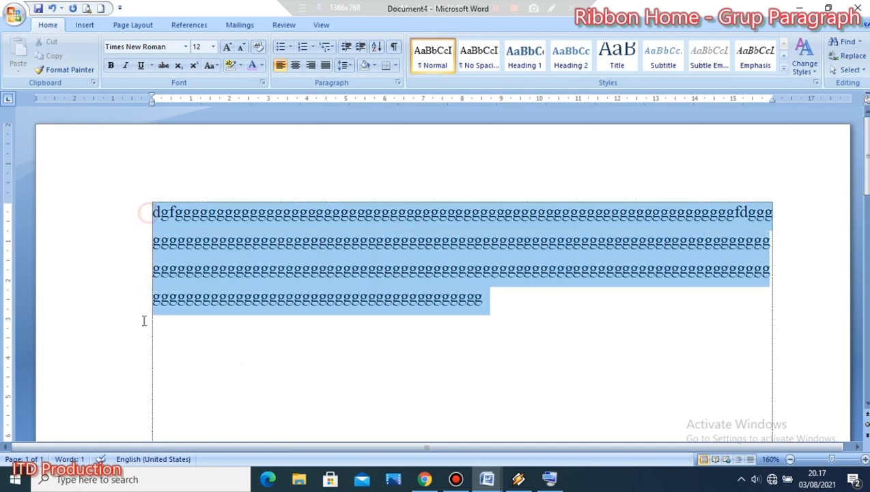
pyautogui.click(534, 349)
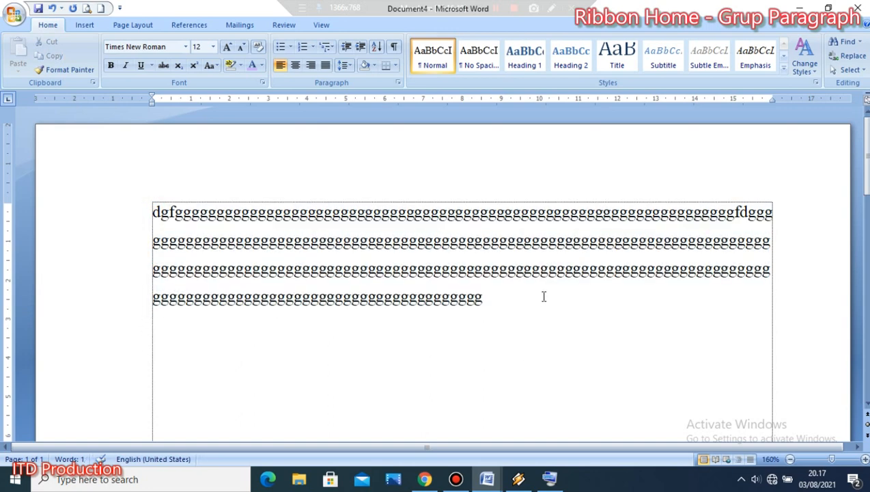
pyautogui.moveTo(487, 308); pyautogui.dragTo(106, 226)
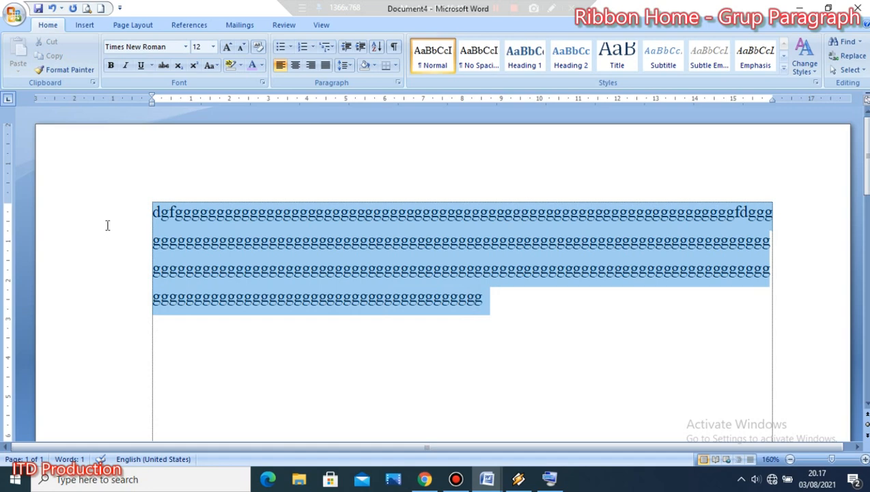
pyautogui.click(418, 331)
pyautogui.moveTo(487, 304); pyautogui.dragTo(154, 212)
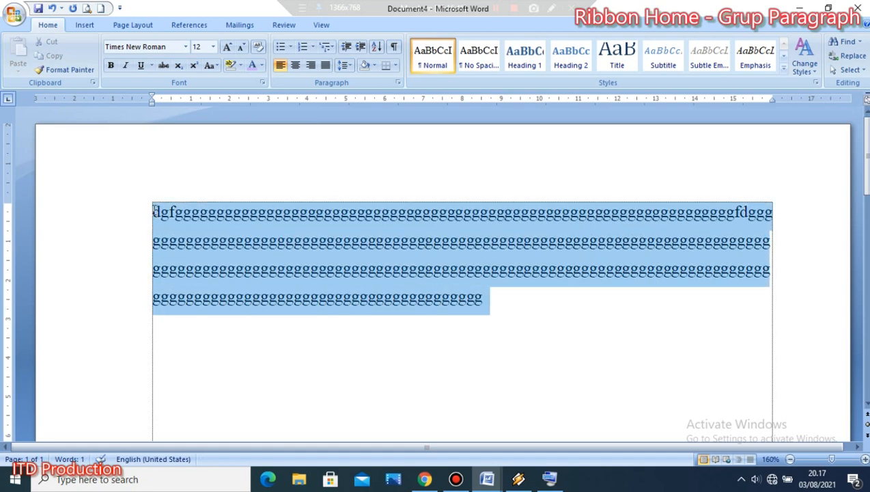
pyautogui.click(295, 66)
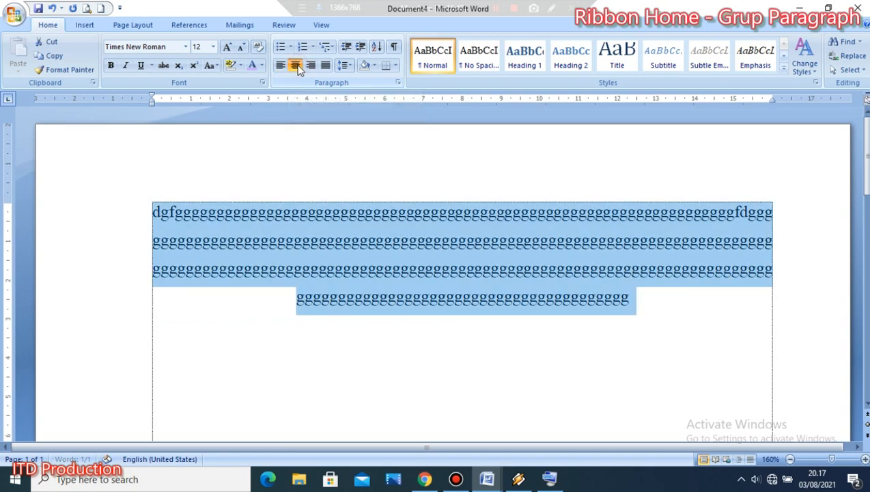
pyautogui.click(294, 318)
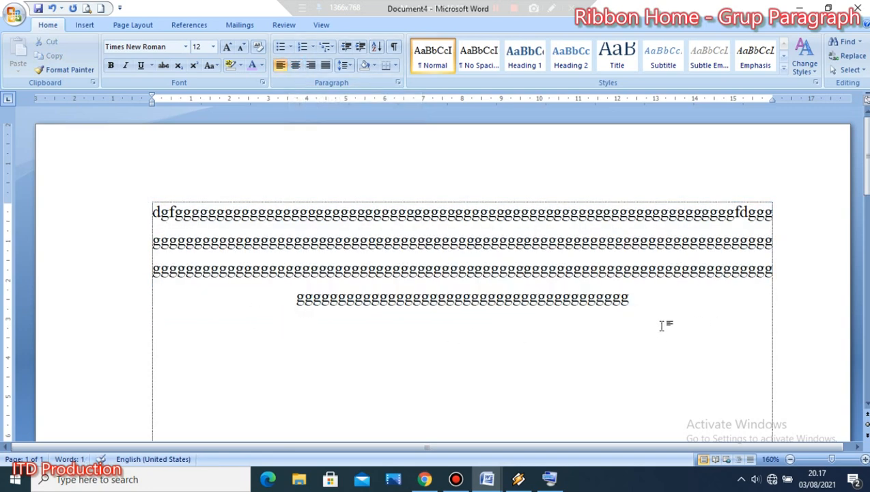
# Step: Right-align the whole filler paragraph, change its alignment to justified and clear the selection
pyautogui.moveTo(640, 298); pyautogui.dragTo(288, 304)
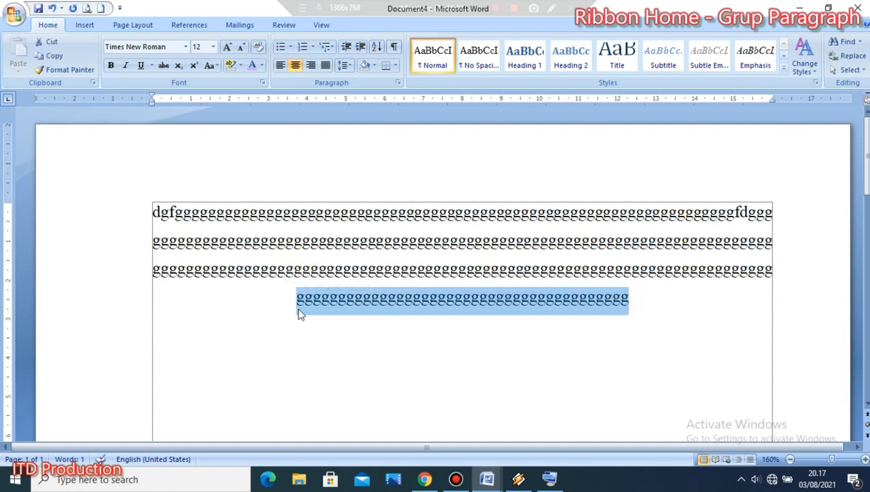
pyautogui.click(398, 324)
pyautogui.moveTo(672, 306); pyautogui.dragTo(128, 226)
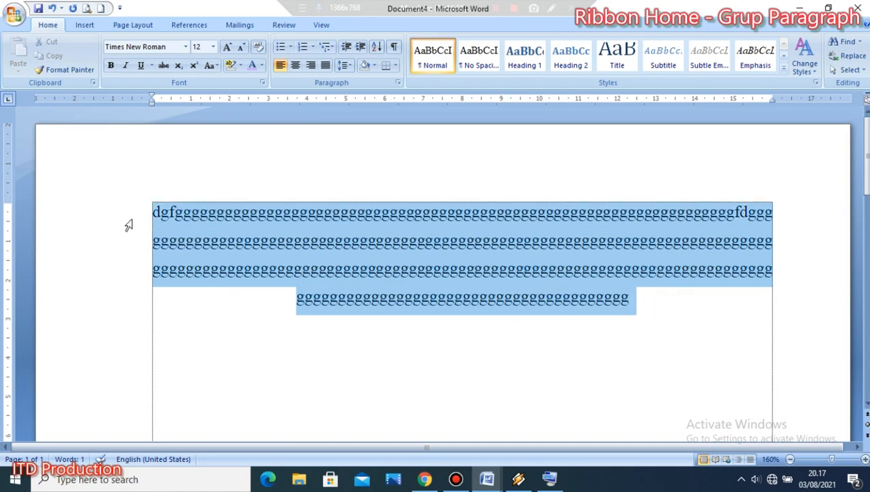
pyautogui.click(311, 64)
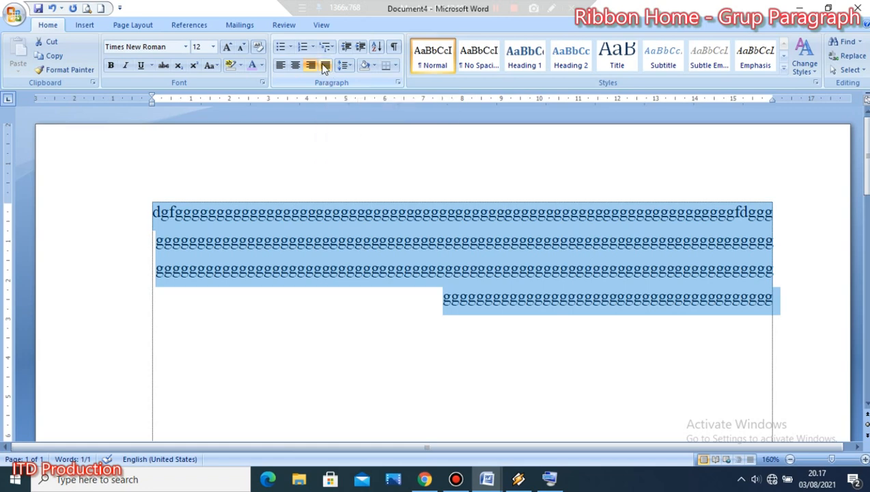
pyautogui.click(325, 65)
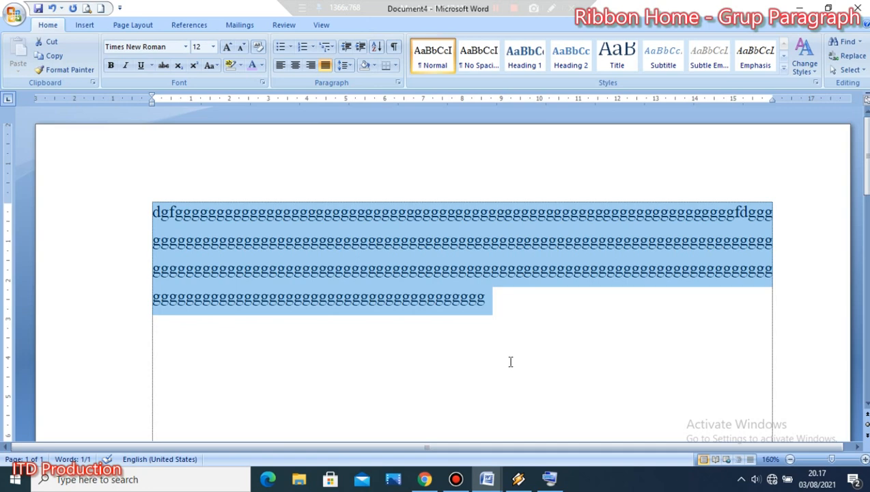
pyautogui.click(509, 359)
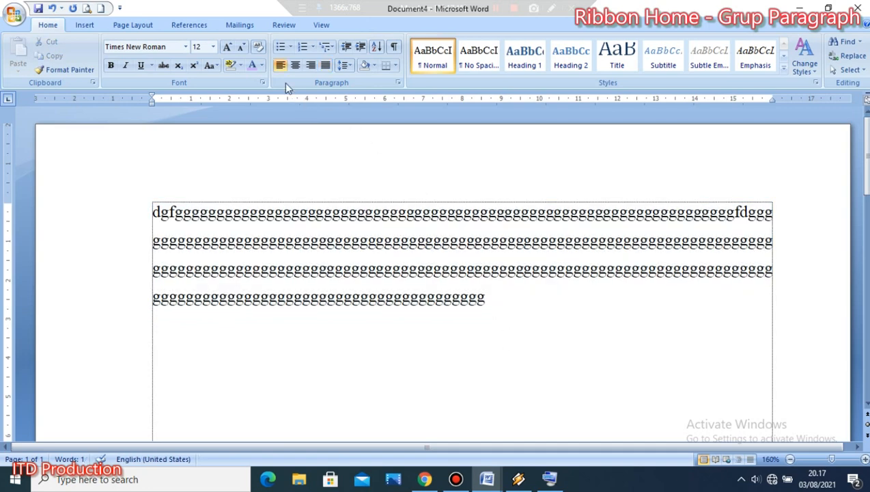
# Step: Extend the end of the filler paragraph with fgfgfgfgfg and repeated letter g until the text runs onto a sixth line
pyautogui.moveTo(494, 299); pyautogui.dragTo(136, 181)
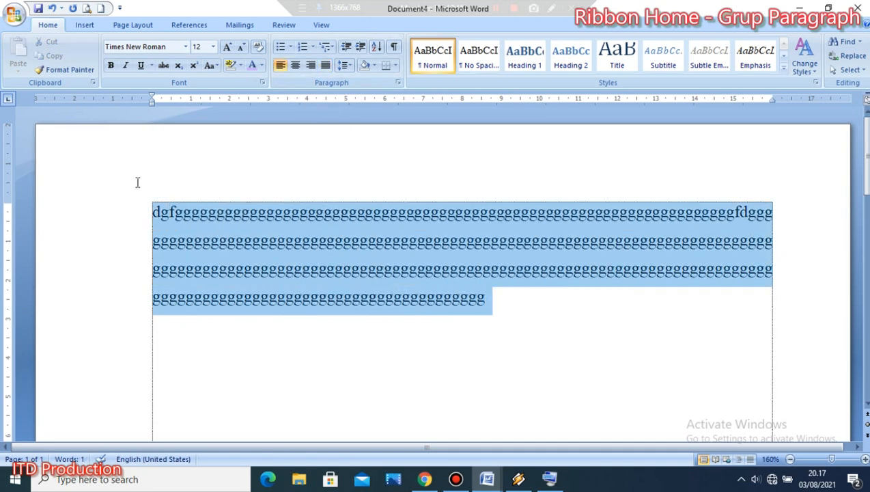
pyautogui.click(558, 304)
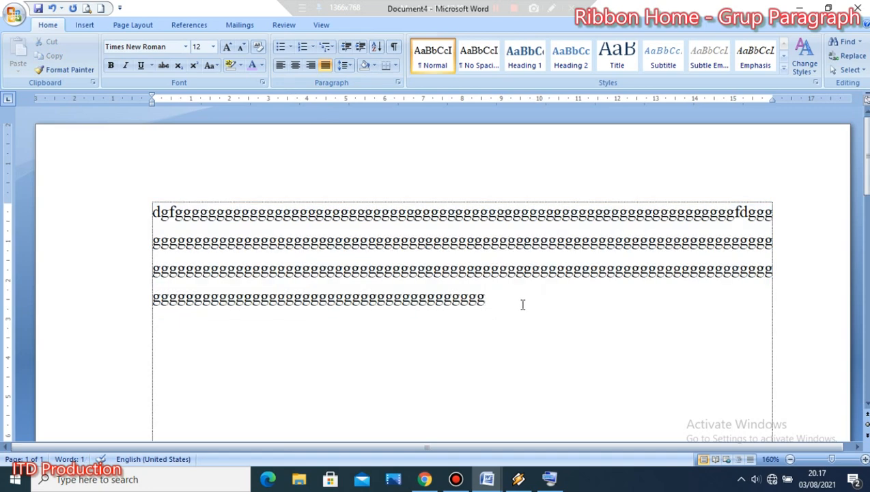
pyautogui.write('fgfgfgfgfg')
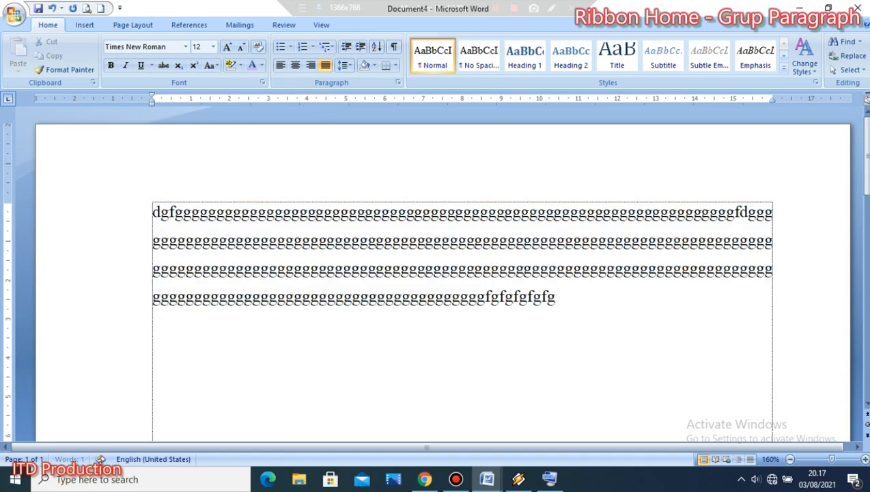
pyautogui.write('gggggggggggggggggggggggggg')
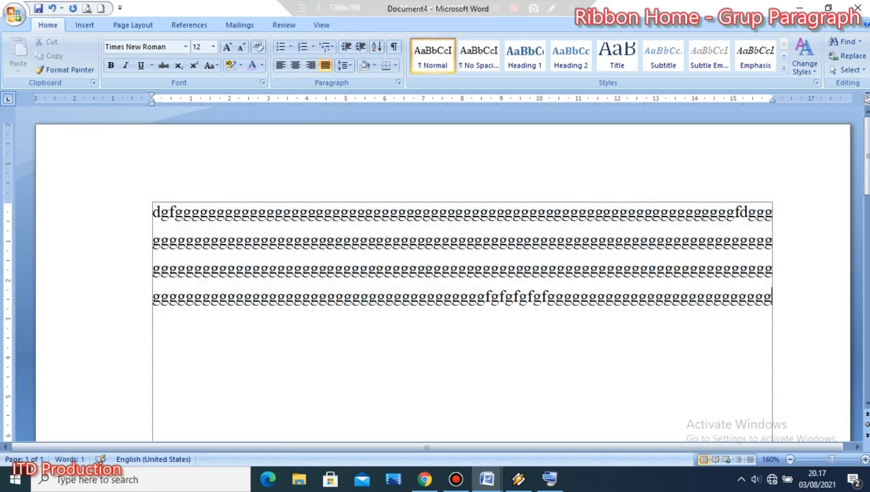
pyautogui.write('gggggg')
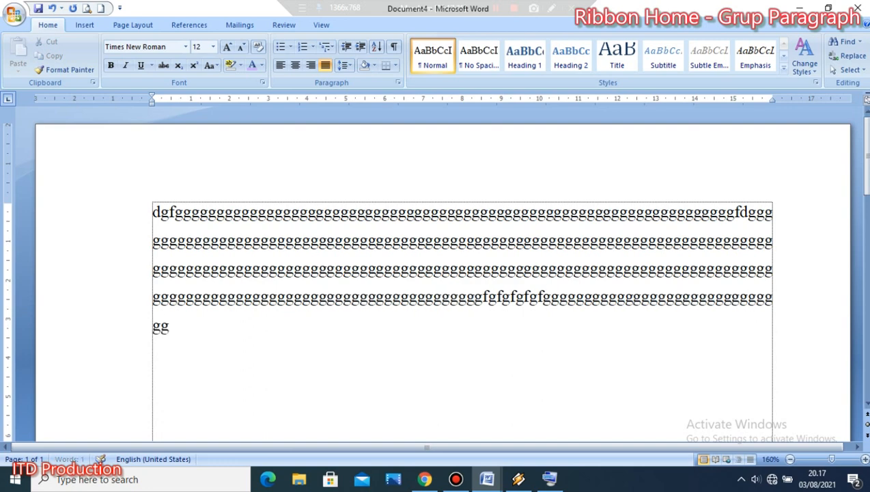
pyautogui.write('ggggggggggggggggg')
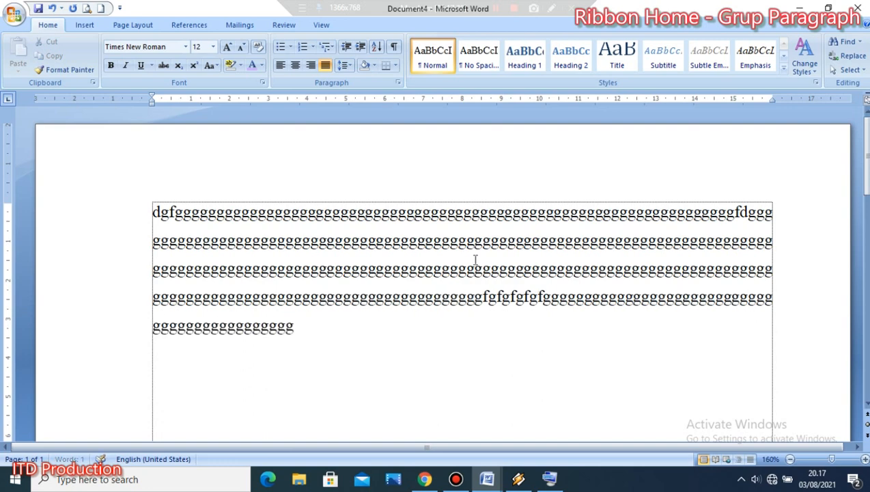
pyautogui.write('ggggggggggggggggggggggggggggggggggggggggggggggggggggggggggggggggggggg')
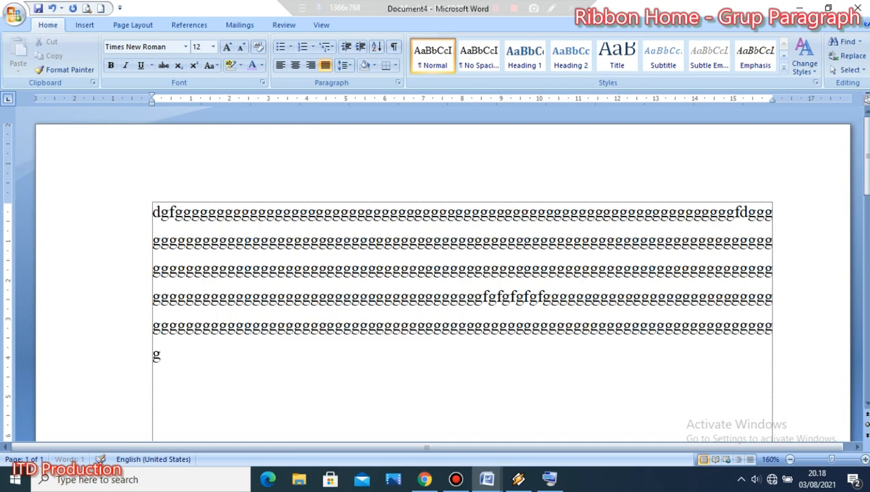
pyautogui.moveTo(786, 328); pyautogui.dragTo(145, 221)
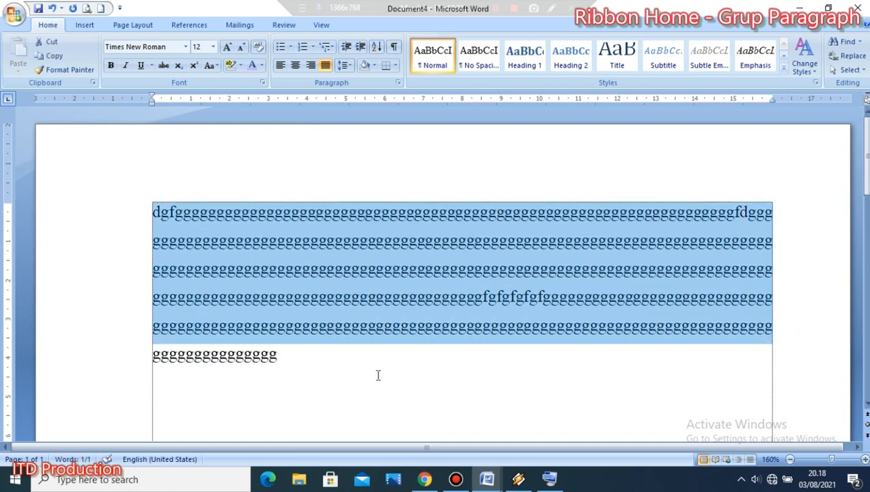
pyautogui.moveTo(302, 357); pyautogui.dragTo(151, 352)
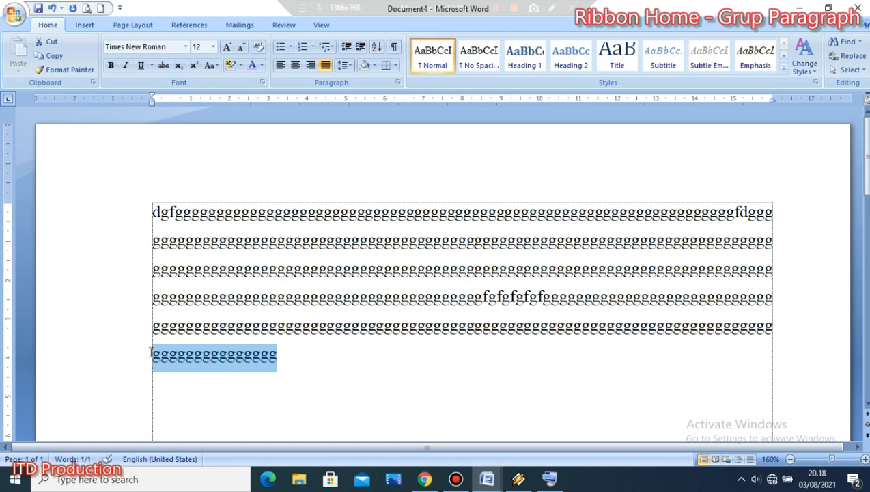
pyautogui.click(303, 358)
pyautogui.write('ggggg')
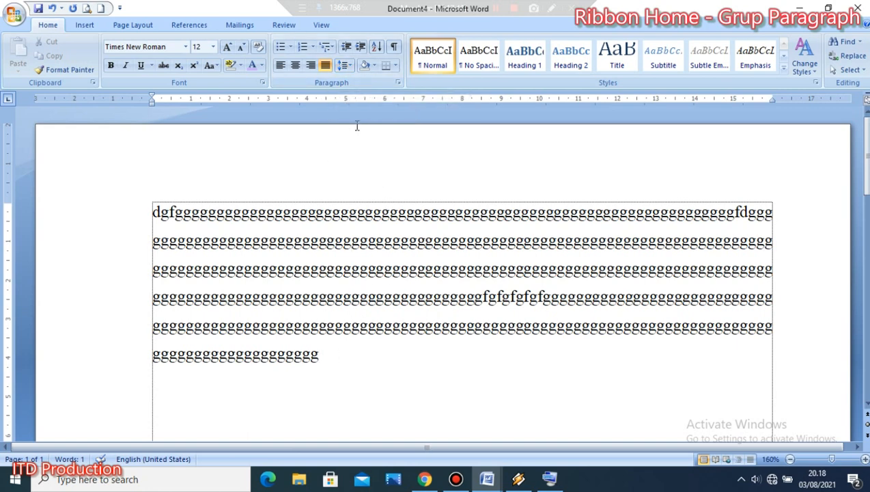
# Step: Examine the spacing between the filler paragraph's first two lines and look through the available line spacing options
pyautogui.moveTo(149, 211); pyautogui.dragTo(795, 209)
pyautogui.moveTo(154, 242); pyautogui.dragTo(784, 246)
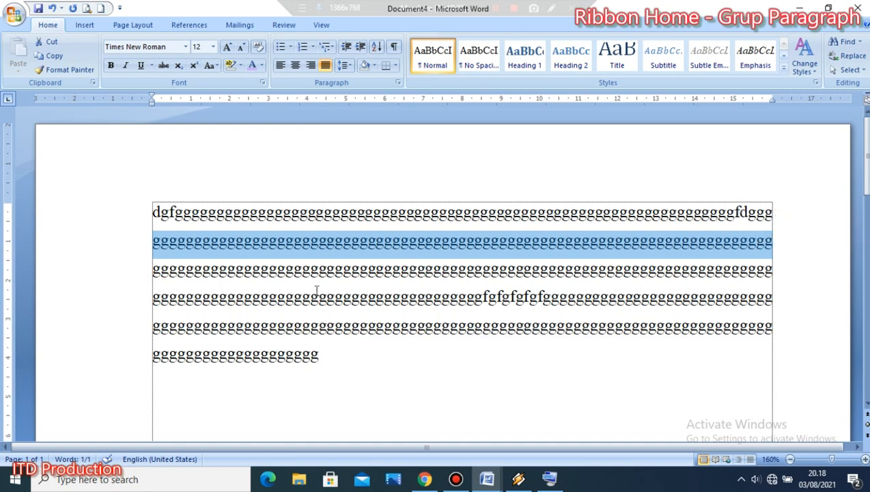
pyautogui.moveTo(158, 213); pyautogui.dragTo(832, 217)
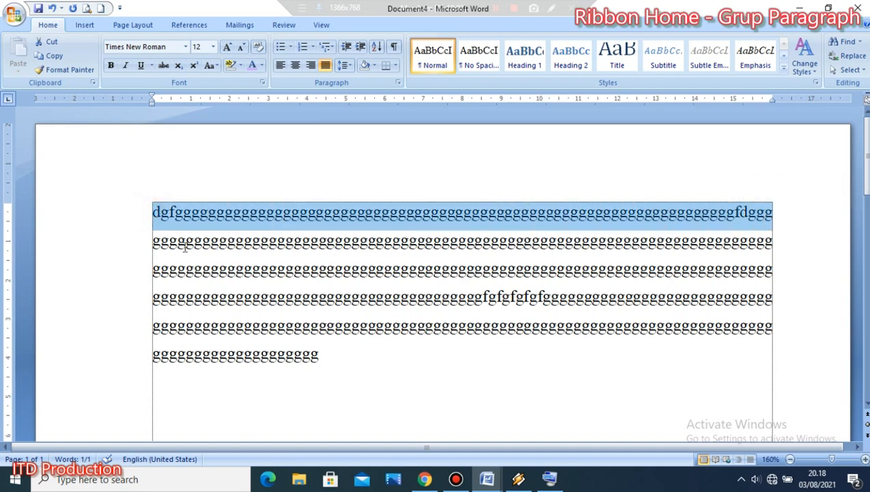
pyautogui.click(156, 240)
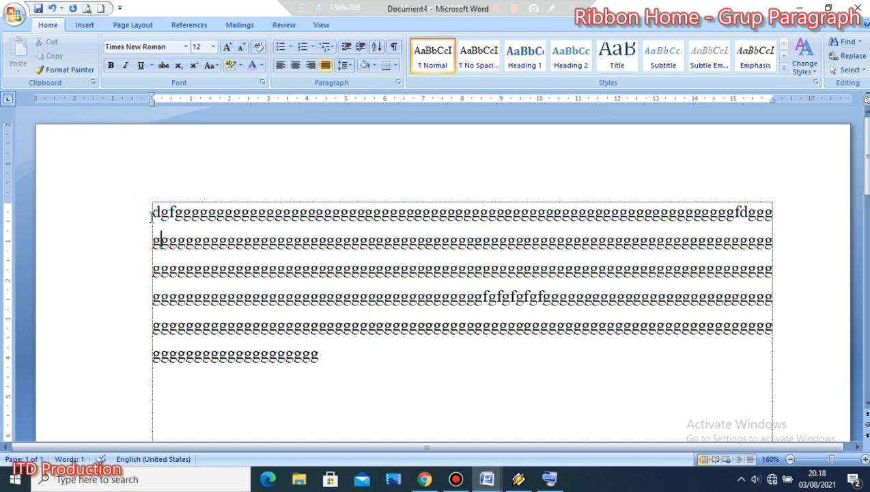
pyautogui.moveTo(152, 216); pyautogui.dragTo(785, 353)
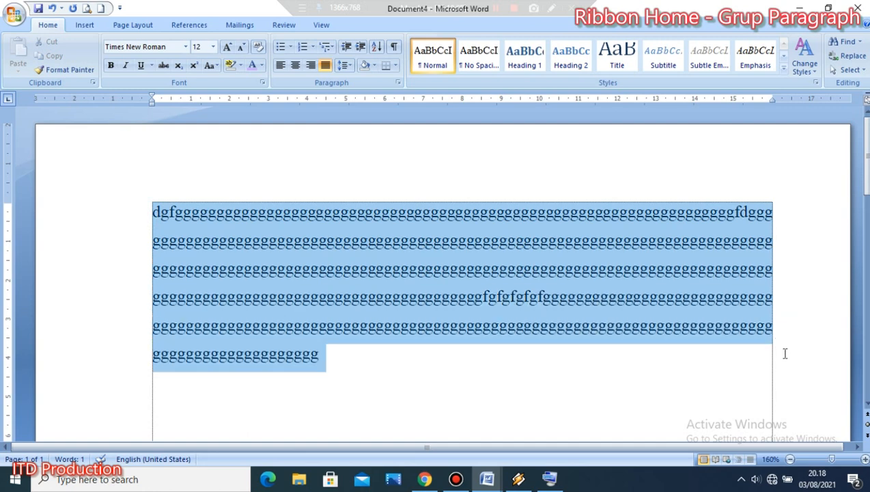
pyautogui.click(339, 183)
pyautogui.moveTo(155, 208); pyautogui.dragTo(372, 344)
pyautogui.click(348, 69)
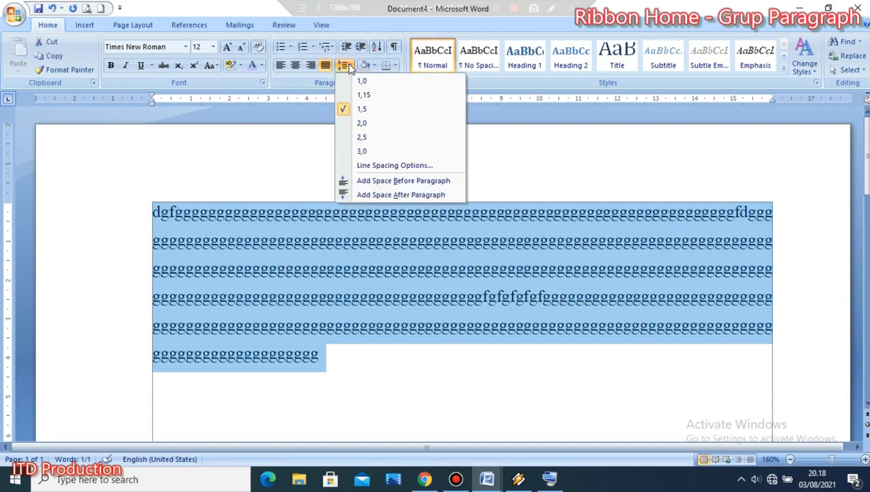
pyautogui.click(387, 367)
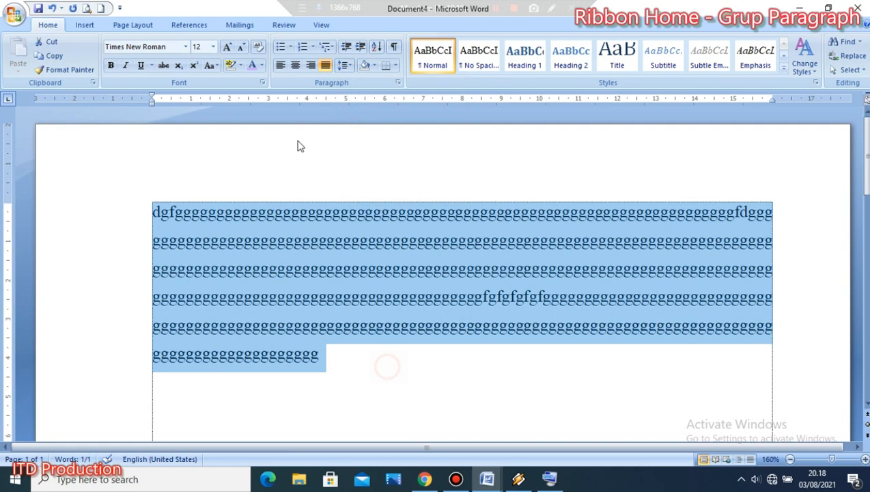
pyautogui.click(301, 201)
# Step: Set the line spacing of the whole filler paragraph to 1,0 and change it to 1,15
pyautogui.moveTo(150, 208); pyautogui.dragTo(328, 358)
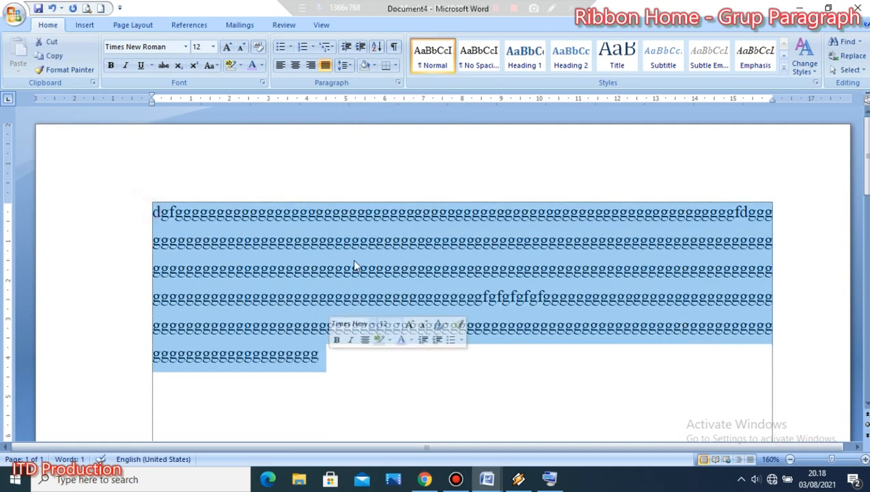
pyautogui.click(347, 66)
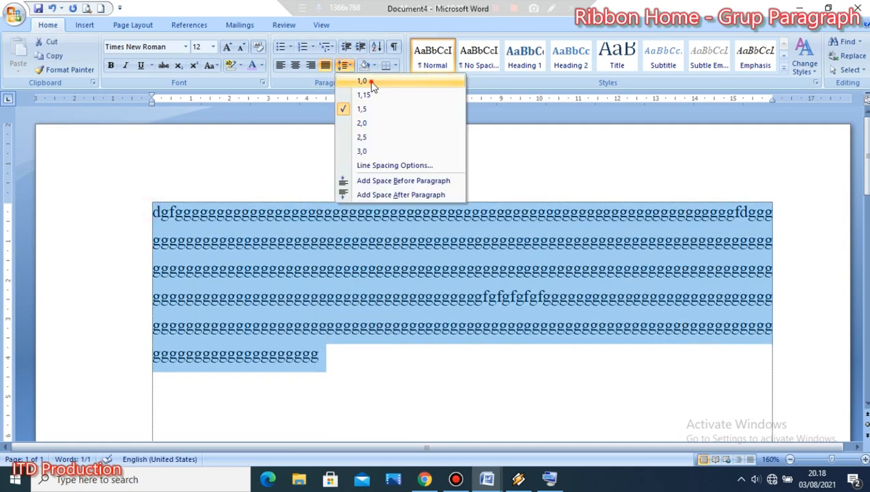
pyautogui.click(372, 82)
pyautogui.click(348, 67)
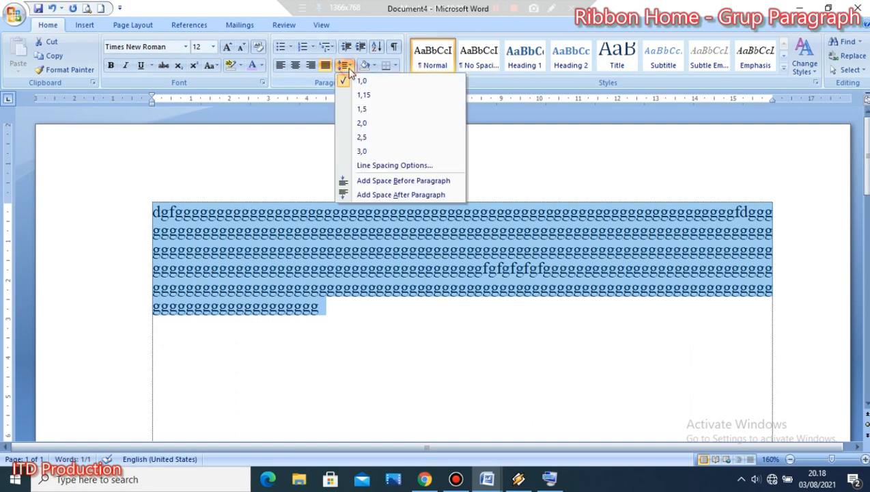
pyautogui.click(366, 95)
# Step: Change the filler paragraph's line spacing to 1,5 and then to 2,0
pyautogui.click(345, 66)
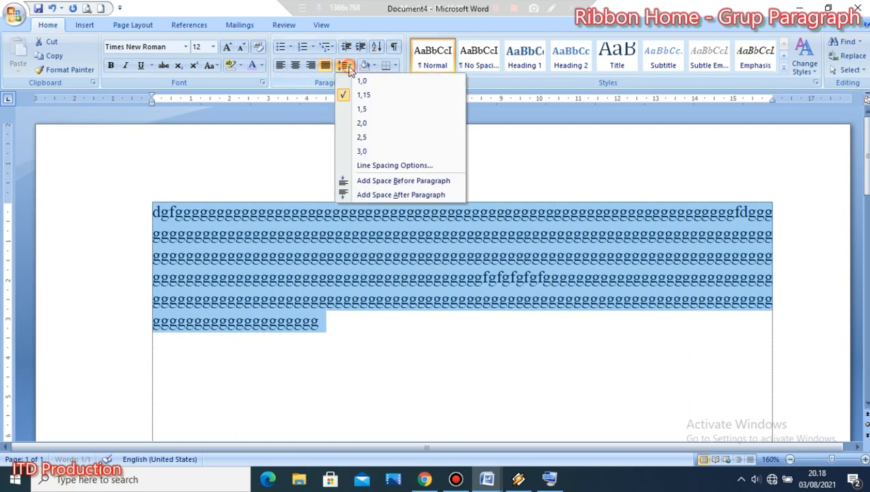
pyautogui.click(372, 110)
pyautogui.click(348, 67)
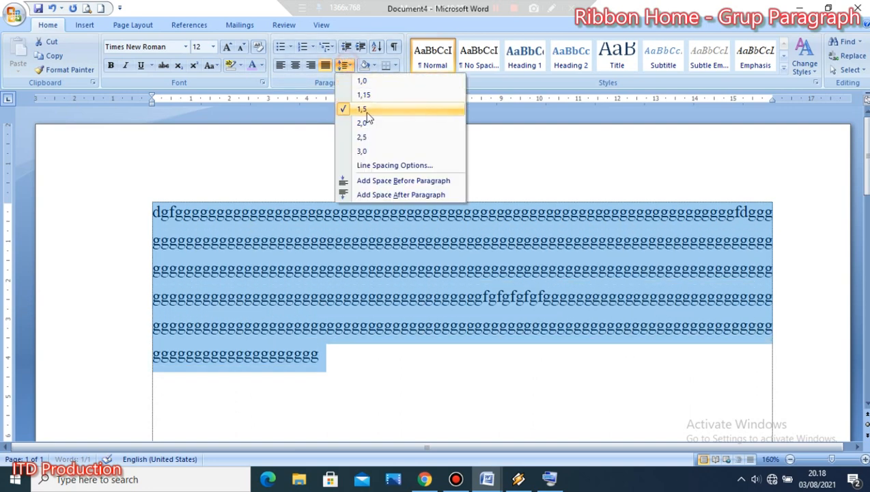
pyautogui.click(362, 122)
# Step: Change the filler paragraph's line spacing to 2,5 and then to 3,0
pyautogui.click(344, 64)
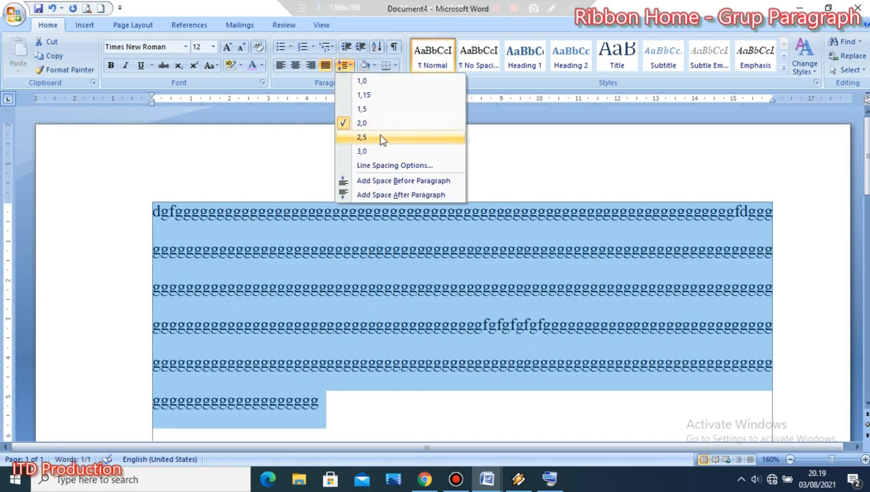
pyautogui.click(379, 137)
pyautogui.click(346, 65)
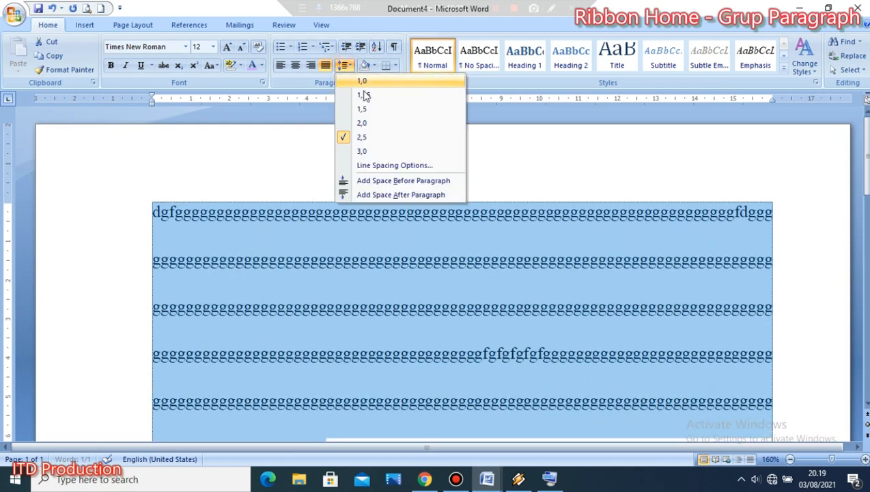
pyautogui.click(382, 151)
pyautogui.scroll(-3, 383, 154)
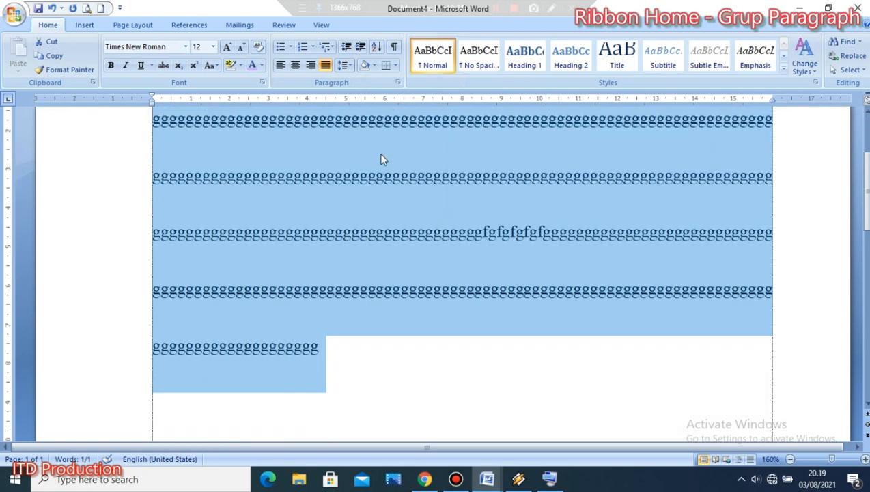
pyautogui.scroll(3, 351, 199)
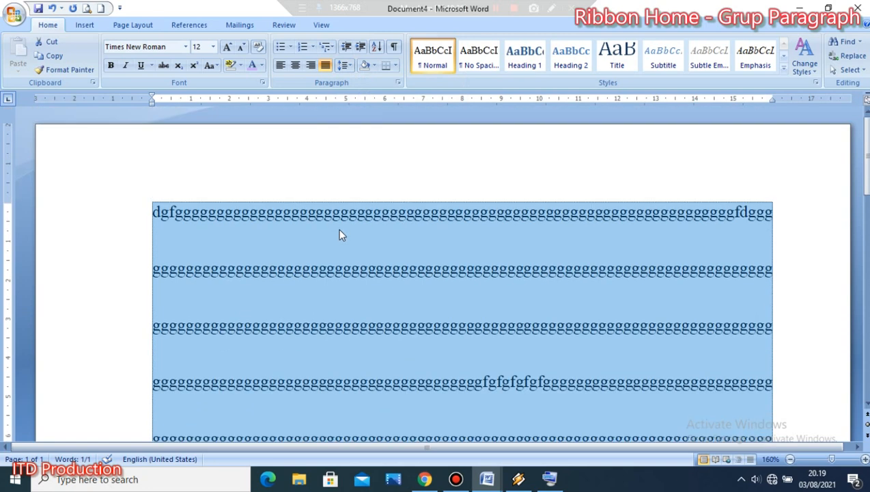
# Step: Set the whole filler paragraph's line spacing back to 1,5 and deselect the text
pyautogui.click(344, 65)
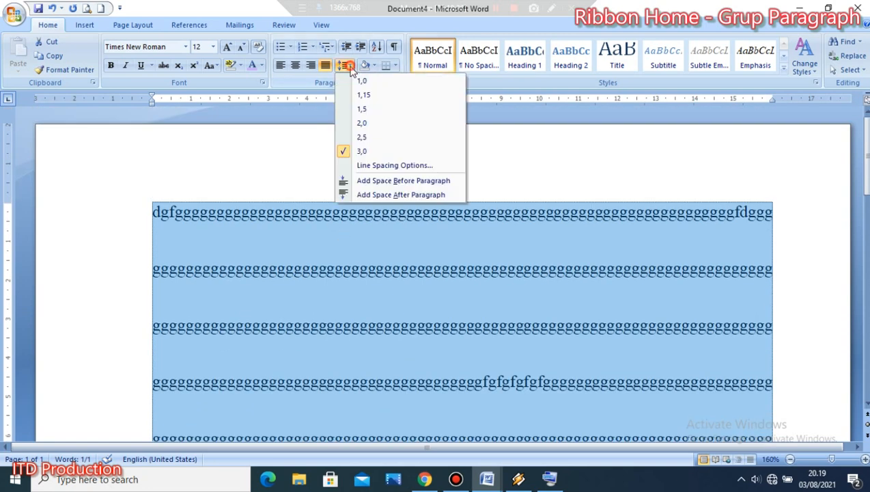
pyautogui.click(393, 112)
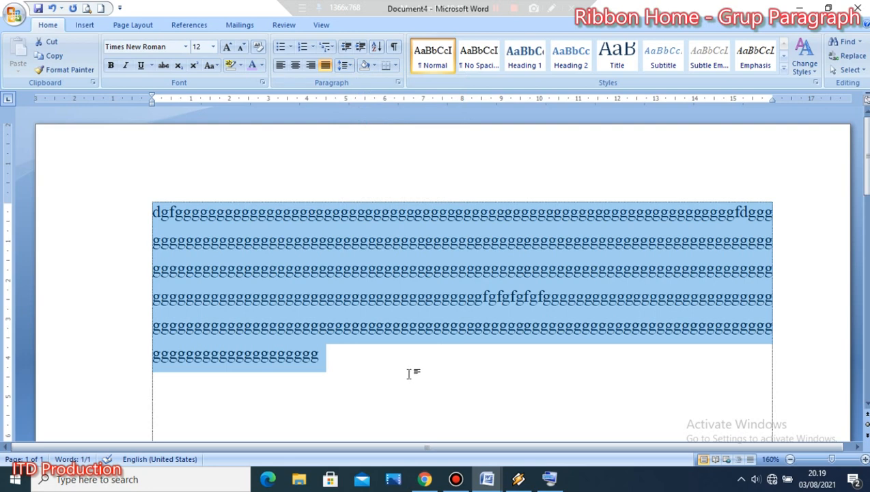
pyautogui.click(451, 398)
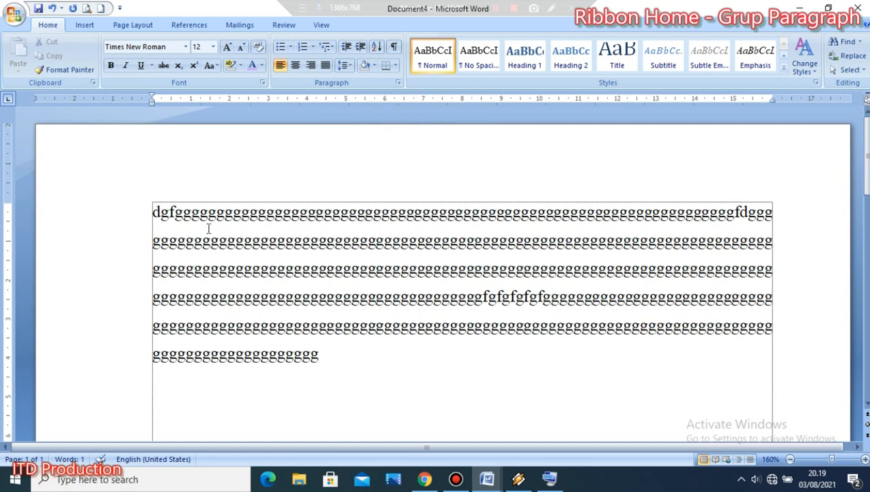
# Step: Split the filler paragraph in two after its second line, leaving one blank line between the parts
pyautogui.click(782, 237)
pyautogui.press('Return')
pyautogui.press('Return')
pyautogui.hotkey('ctrl', 'j')
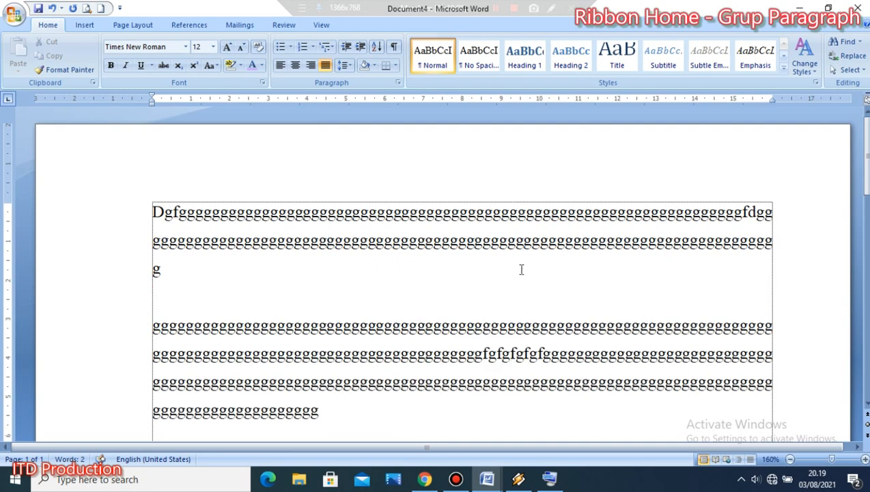
# Step: Shade the first of the two filler paragraphs with standard yellow
pyautogui.moveTo(151, 210); pyautogui.dragTo(164, 265)
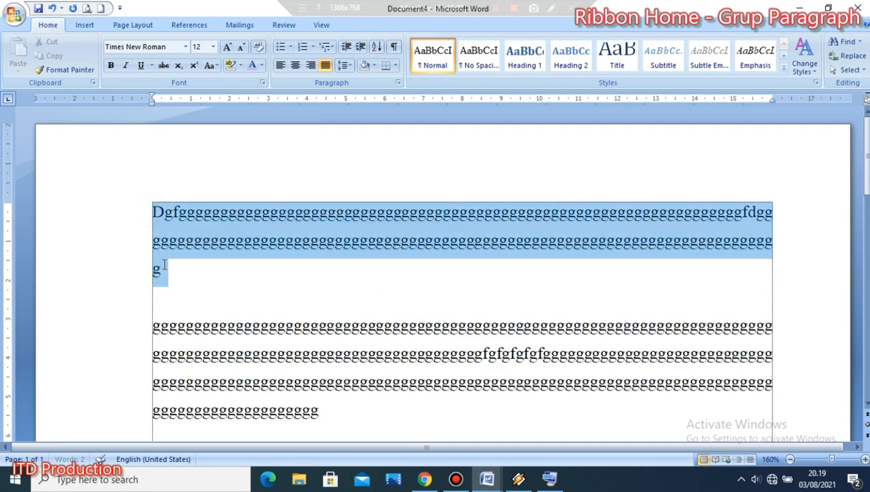
pyautogui.click(374, 65)
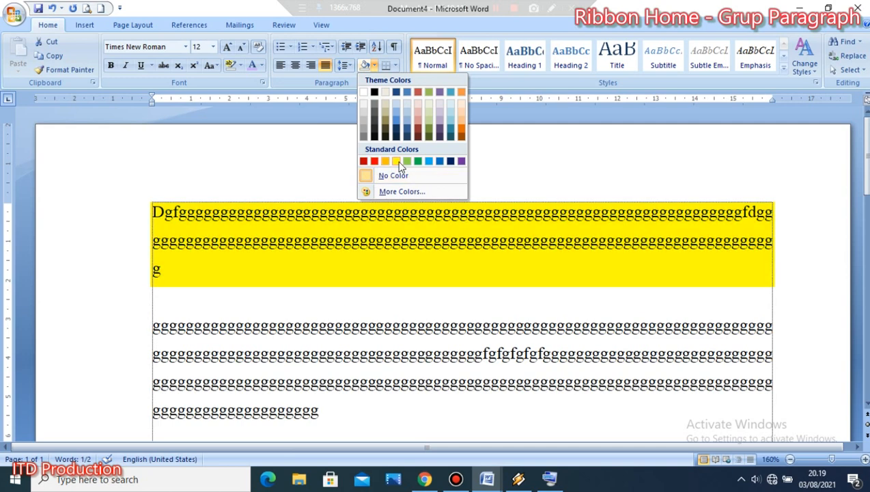
pyautogui.click(399, 161)
pyautogui.click(227, 305)
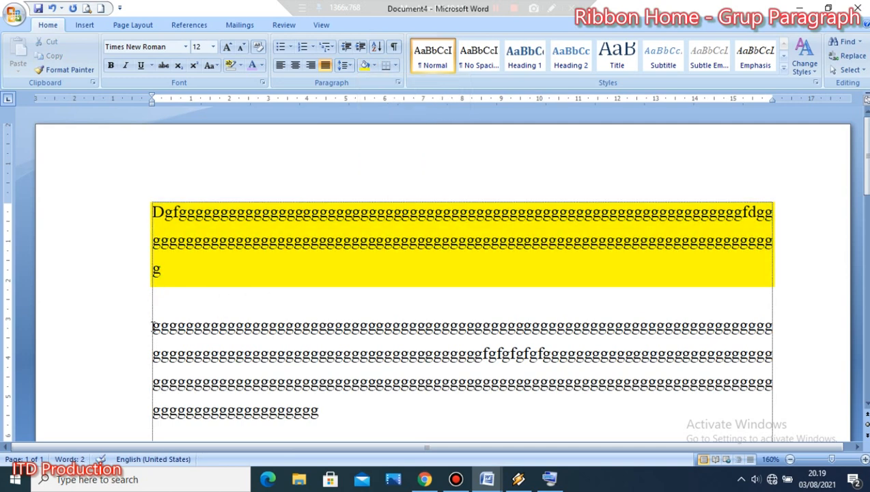
# Step: Shade the second filler paragraph with standard light green
pyautogui.moveTo(151, 326); pyautogui.dragTo(327, 409)
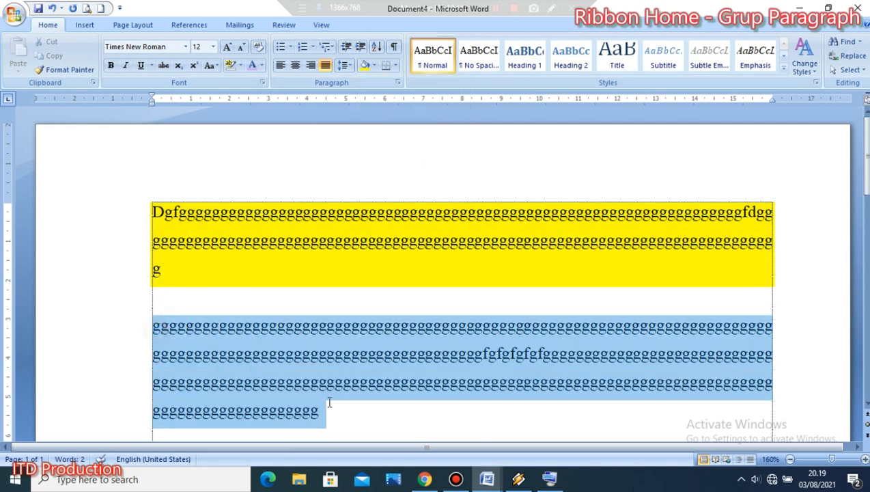
pyautogui.click(375, 66)
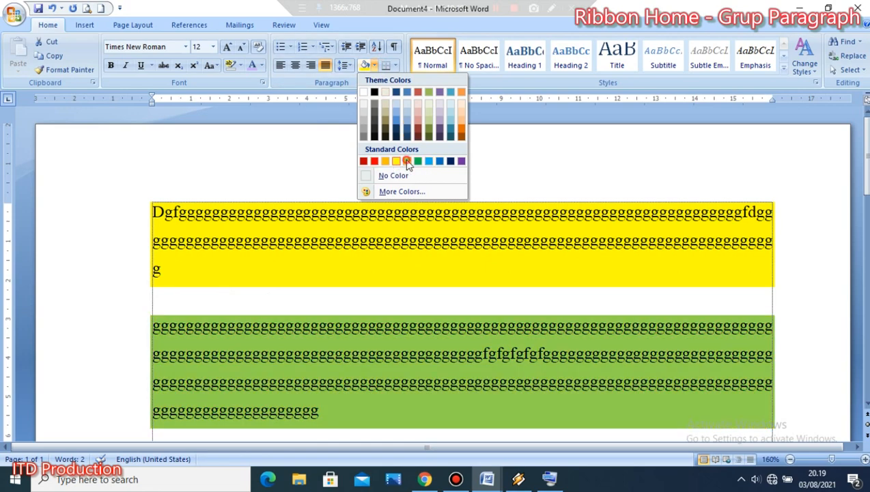
pyautogui.click(407, 162)
pyautogui.click(347, 294)
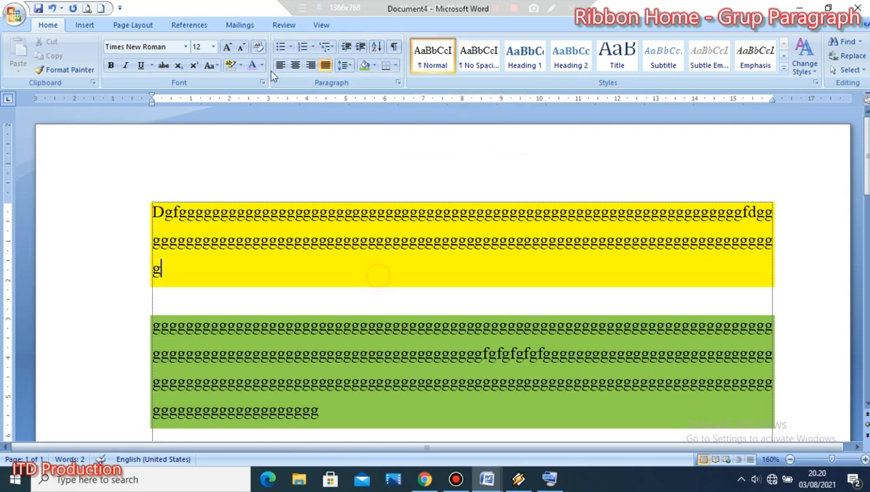
# Step: Undo the green and yellow shading and the paragraph split
pyautogui.hotkey('ctrl', 'z')
pyautogui.hotkey('ctrl', 'z')
pyautogui.hotkey('ctrl', 'z')
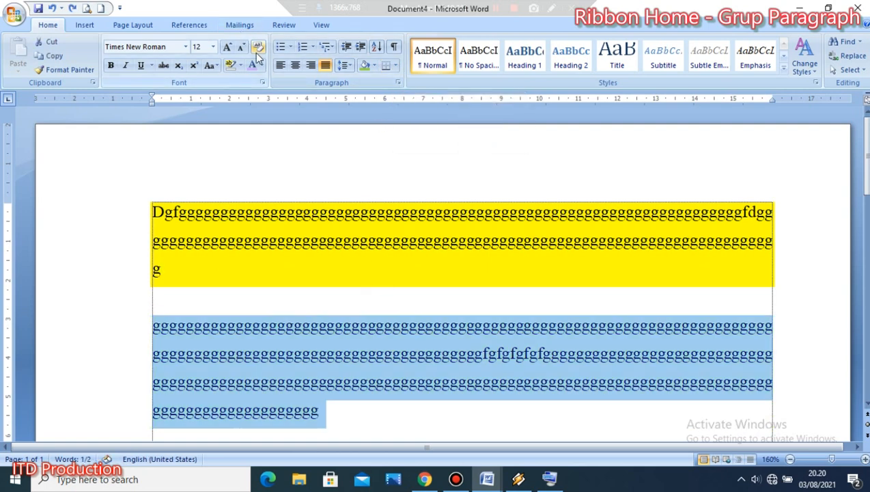
pyautogui.hotkey('ctrl', 'z')
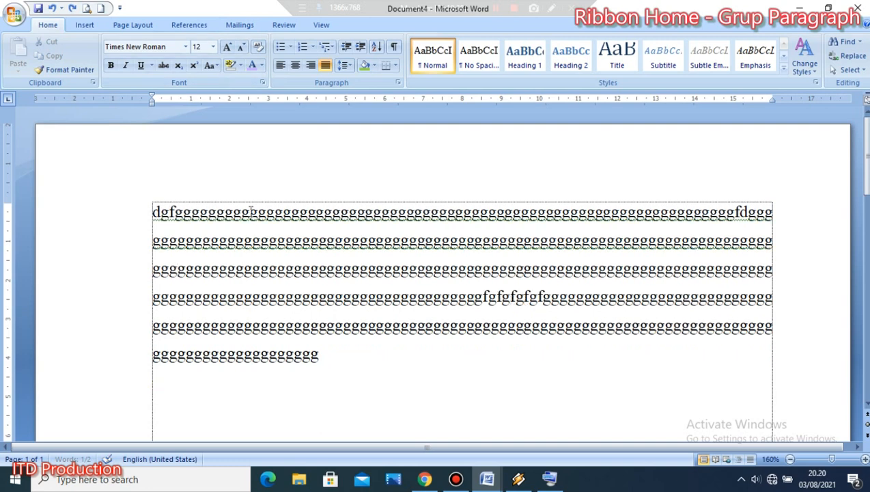
pyautogui.click(407, 371)
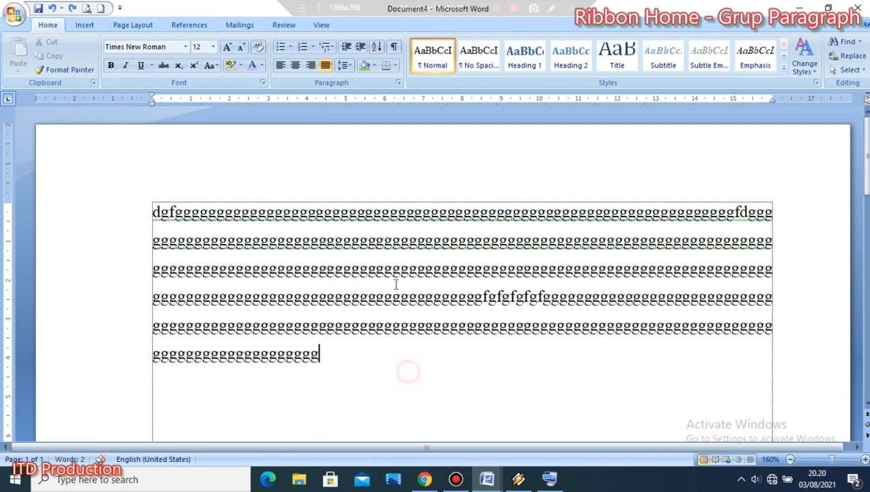
# Step: Look through the available border options, and delete all of the filler text from the document
pyautogui.click(394, 66)
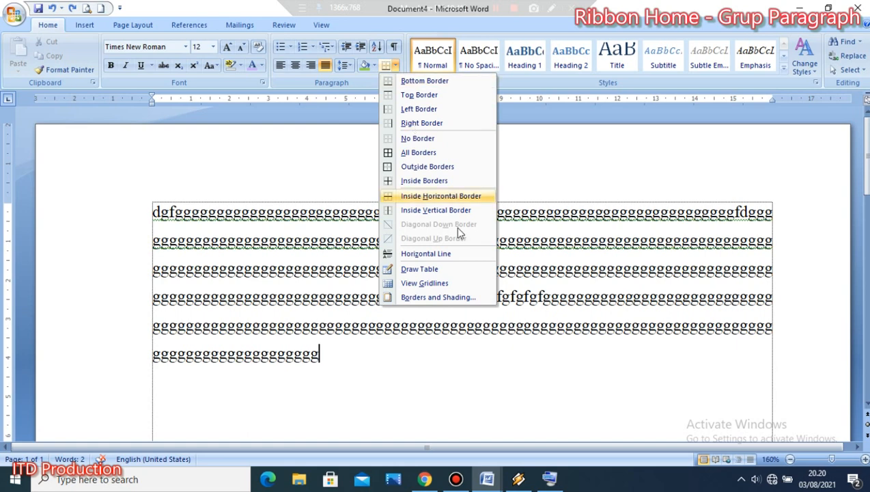
pyautogui.click(373, 366)
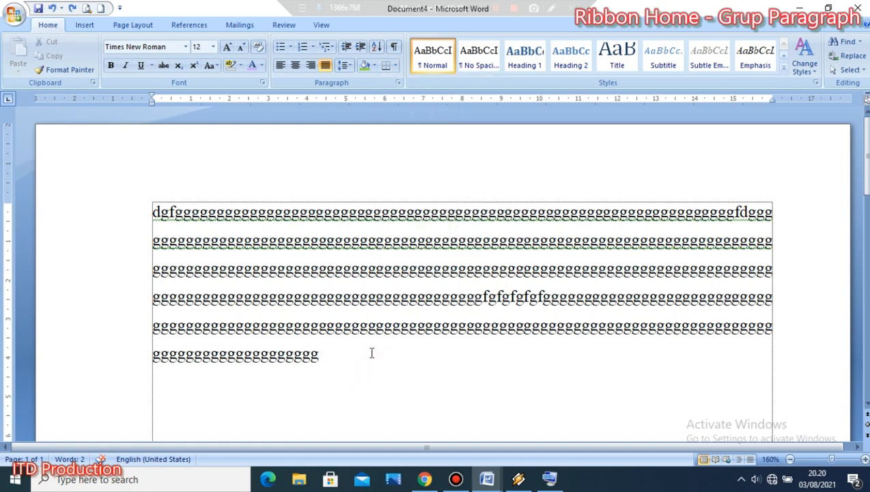
pyautogui.press('Return')
pyautogui.press('Return')
pyautogui.scroll(-1, 383, 150)
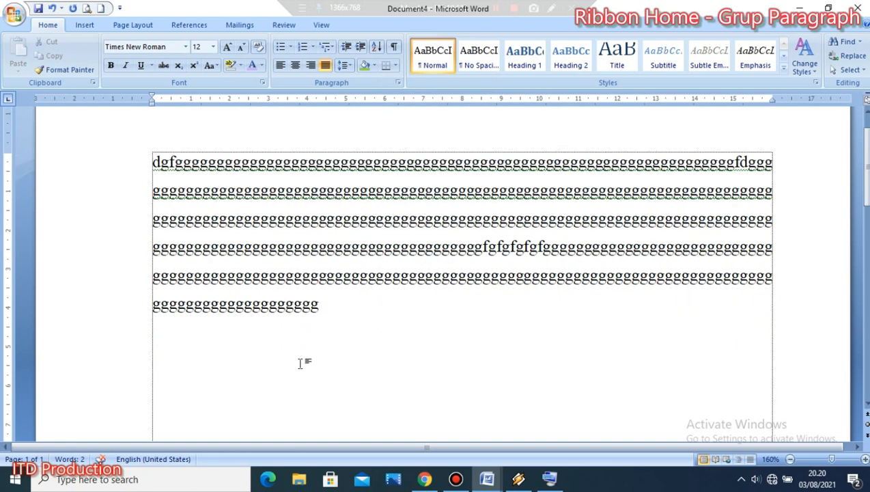
pyautogui.scroll(-1, 327, 326)
pyautogui.scroll(2, 373, 297)
pyautogui.moveTo(365, 368); pyautogui.dragTo(177, 195)
pyautogui.press('BackSpace')
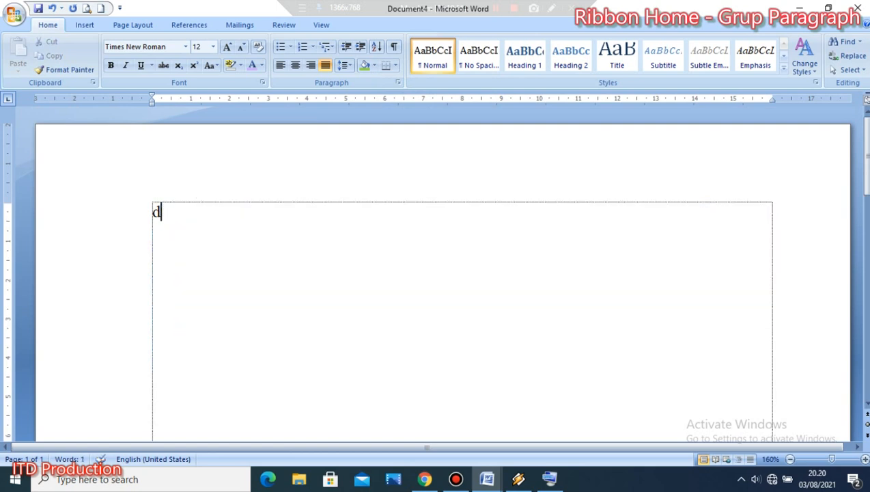
pyautogui.press('BackSpace')
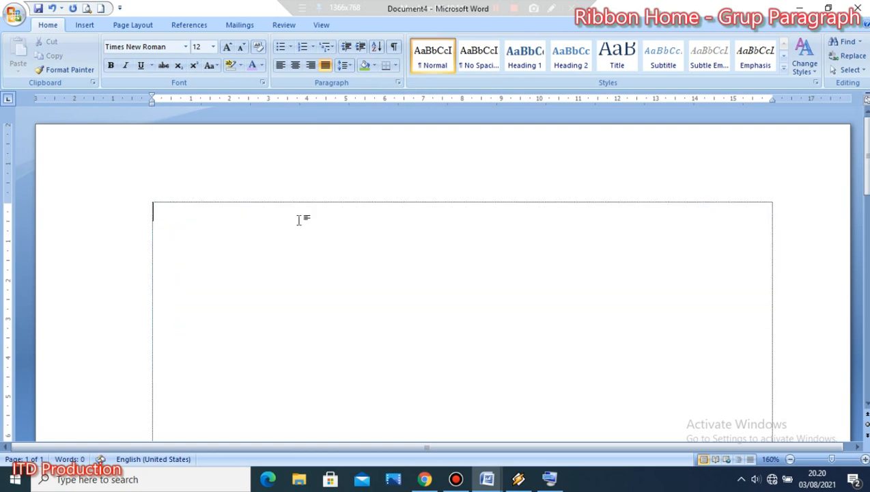
# Step: Apply all borders to the empty paragraph and switch off its left border
pyautogui.click(394, 65)
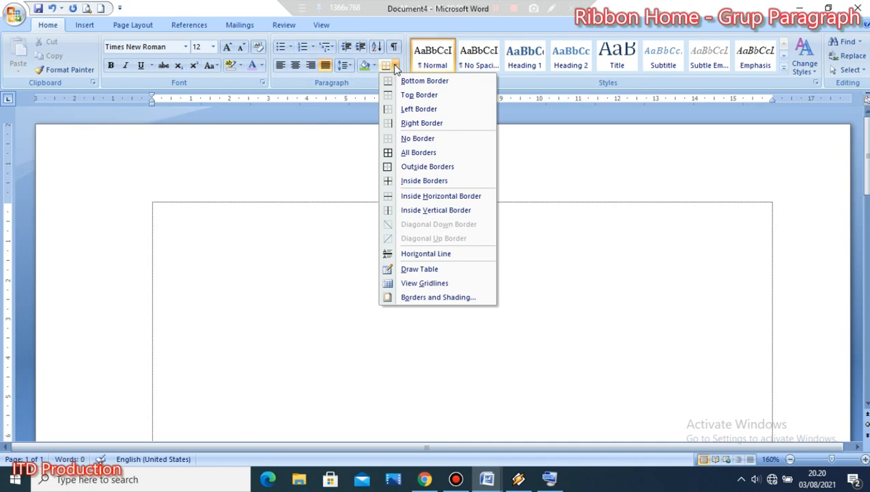
pyautogui.click(417, 155)
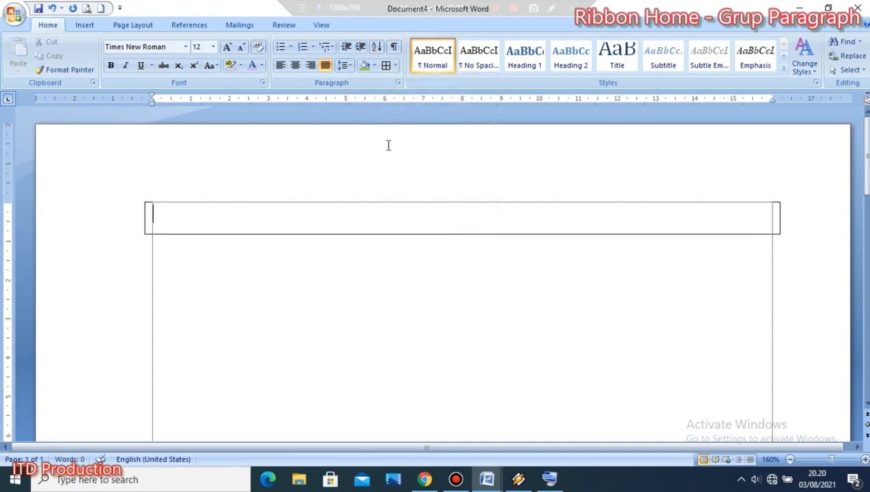
pyautogui.click(394, 67)
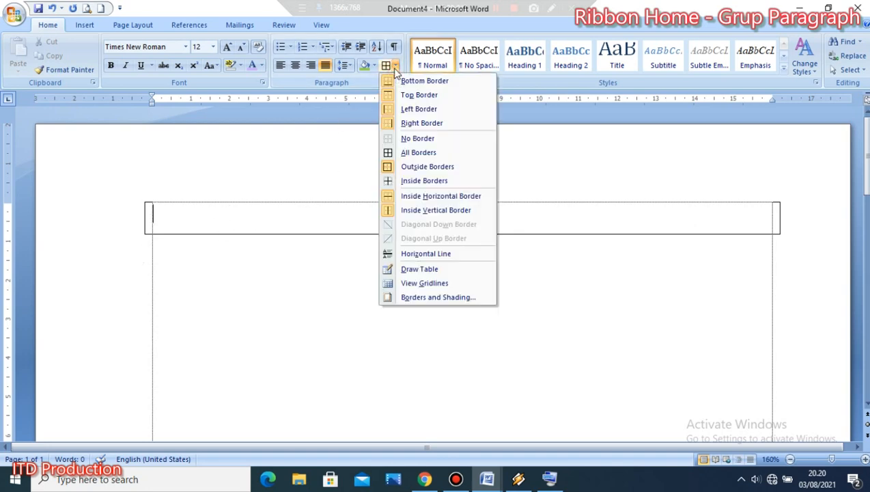
pyautogui.click(424, 111)
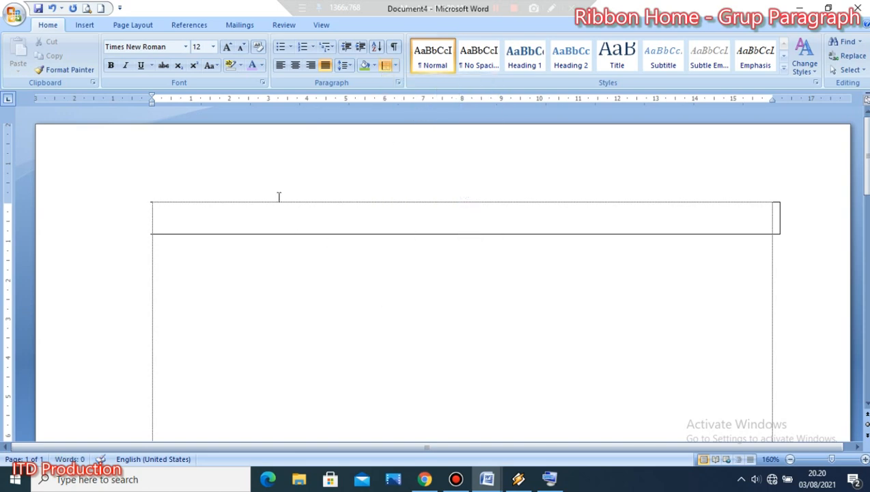
# Step: Apply inside borders to the empty paragraph, and clear its borders with No Border
pyautogui.click(395, 65)
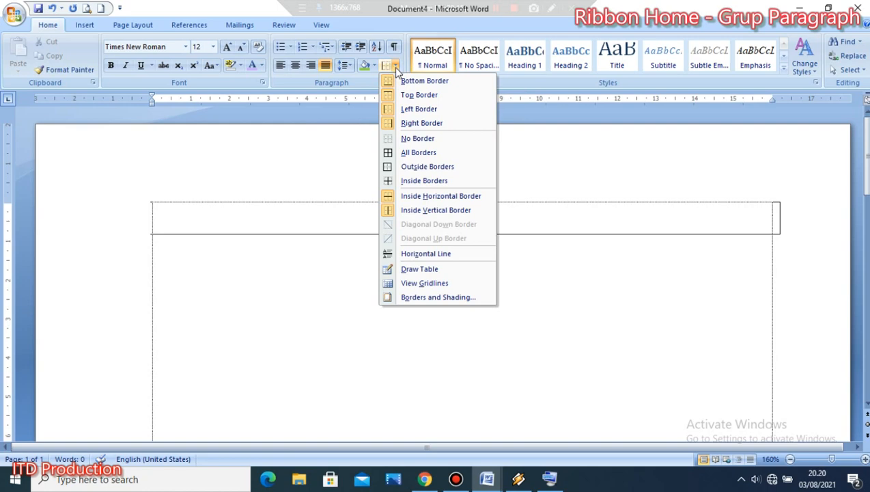
pyautogui.click(430, 181)
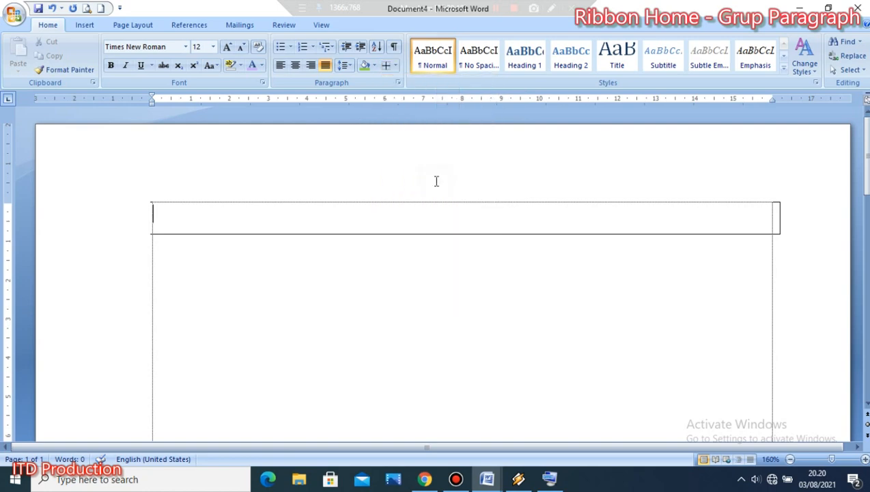
pyautogui.click(394, 66)
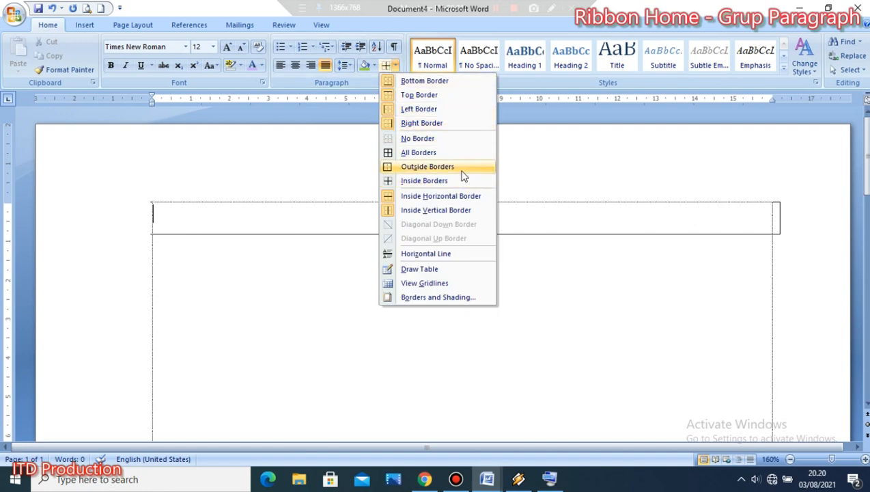
pyautogui.click(446, 139)
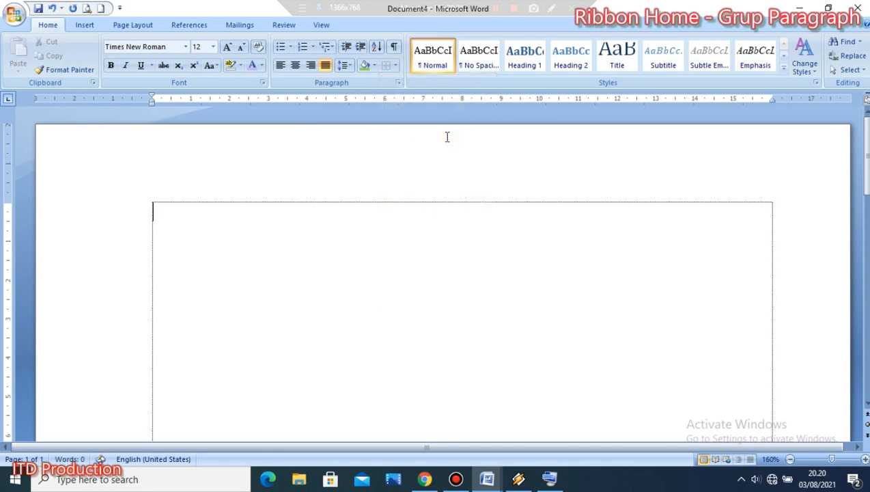
pyautogui.click(395, 66)
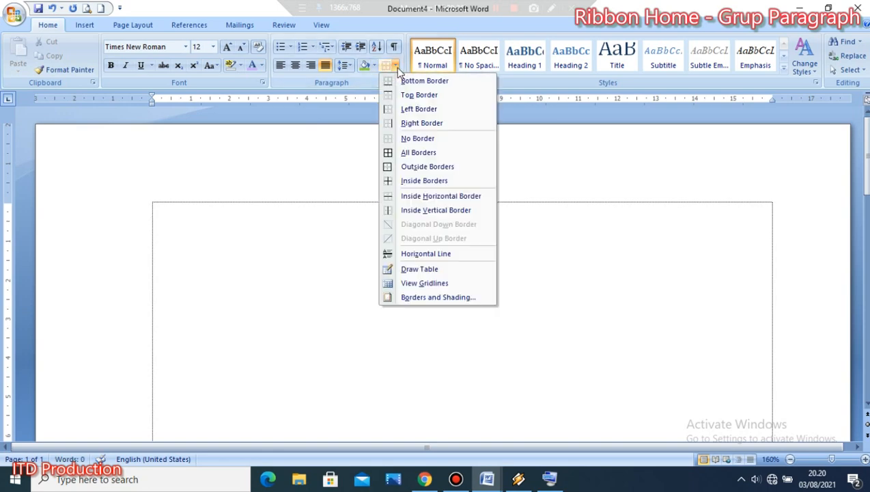
pyautogui.click(346, 269)
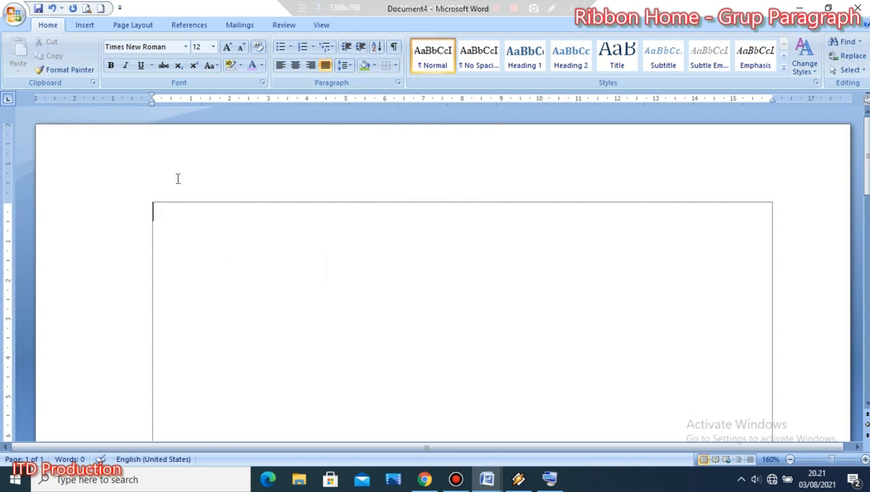
# Step: Insert a table with five columns and four rows at the start of the empty document
pyautogui.click(86, 26)
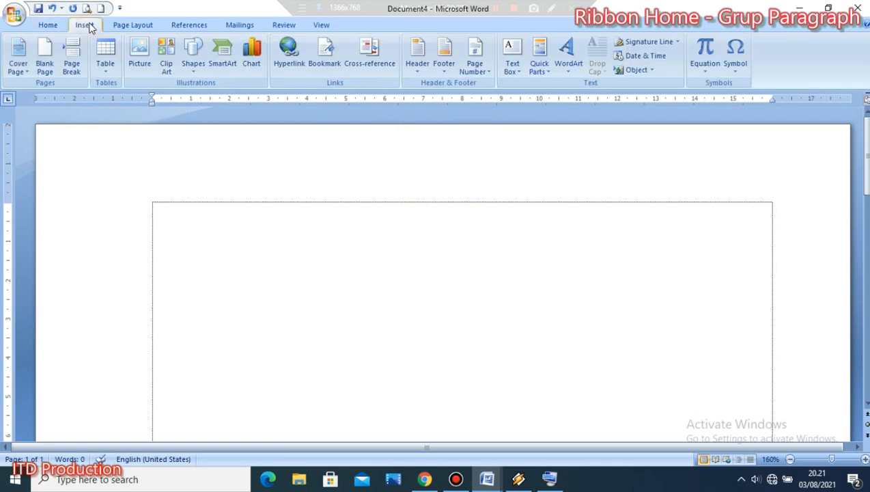
pyautogui.click(105, 58)
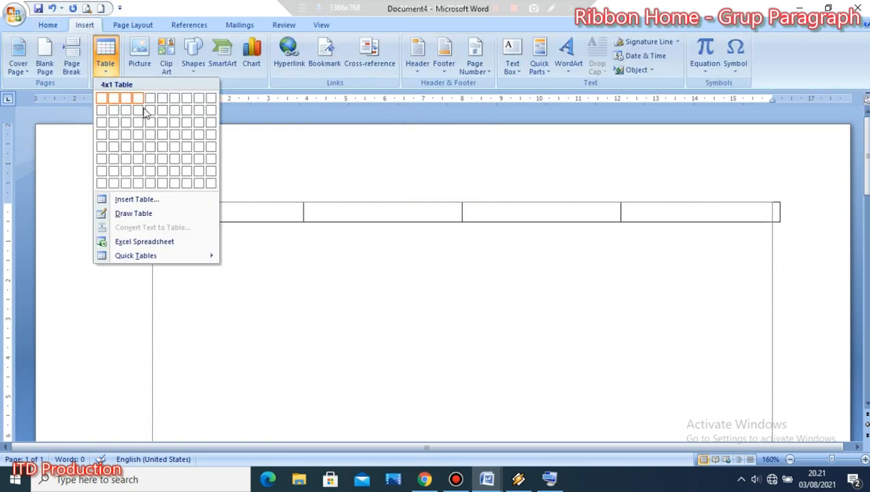
pyautogui.click(155, 134)
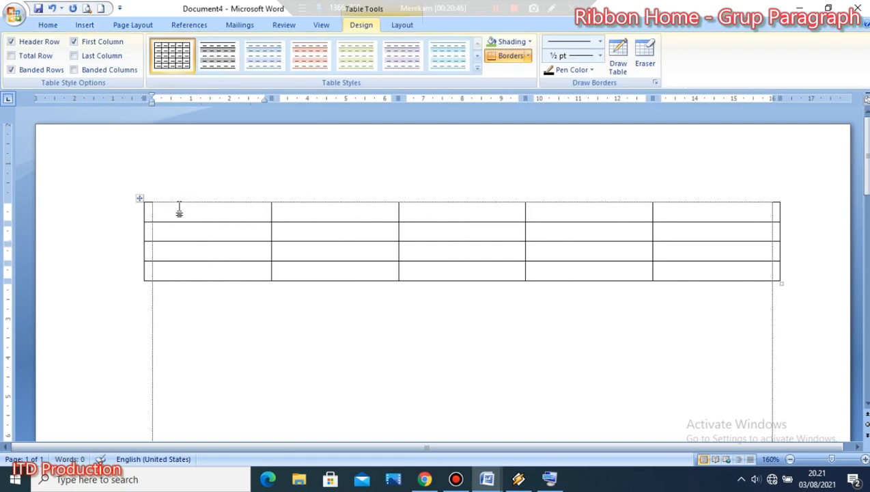
# Step: Remove all borders from the table's last row with No Border
pyautogui.moveTo(161, 271); pyautogui.dragTo(740, 268)
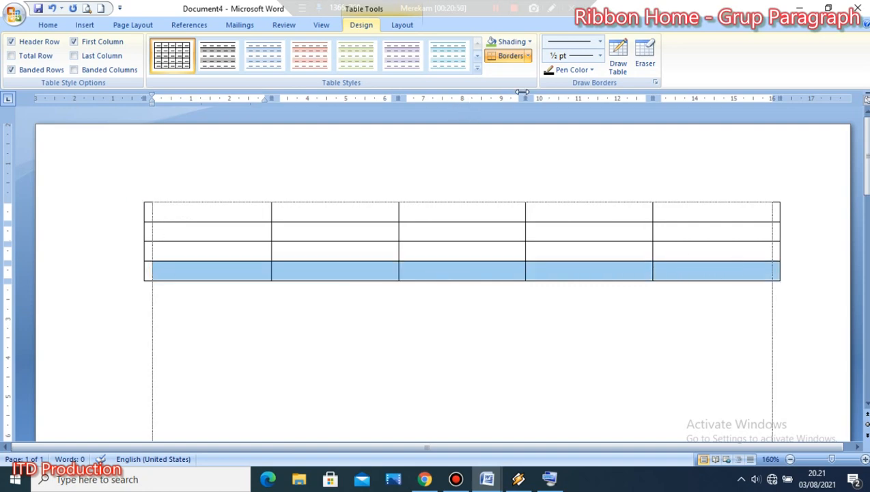
pyautogui.click(49, 26)
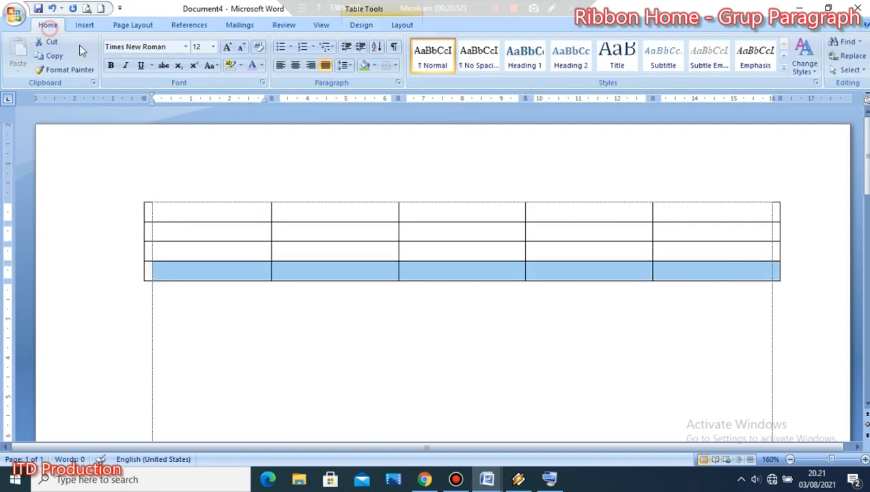
pyautogui.click(395, 65)
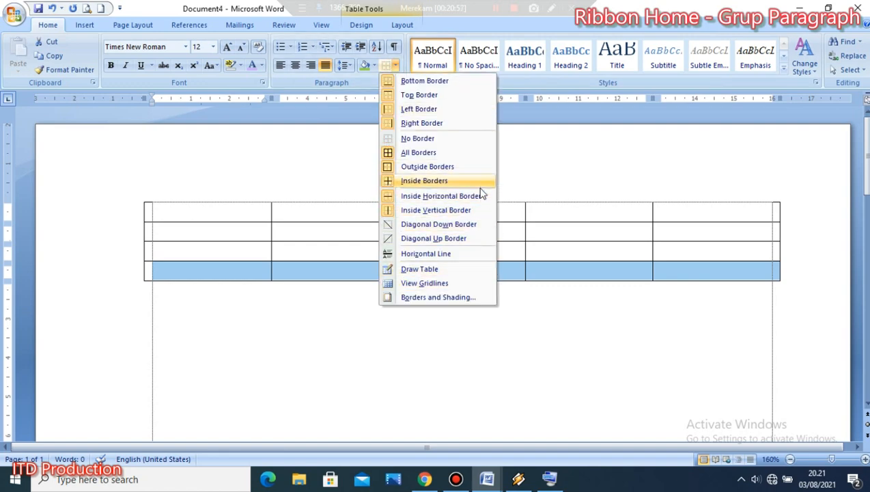
pyautogui.click(441, 142)
pyautogui.click(339, 321)
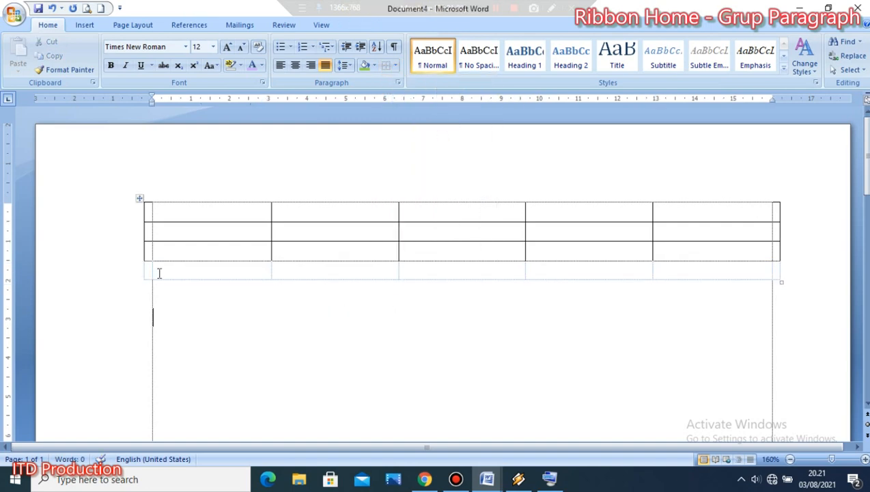
pyautogui.moveTo(164, 269); pyautogui.dragTo(759, 264)
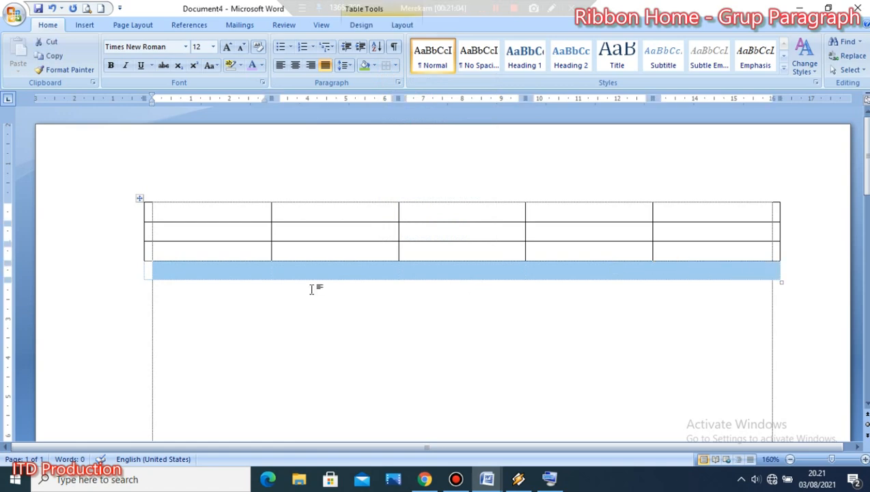
# Step: Clear the borders of the table's first three rows with No Border
pyautogui.click(189, 254)
pyautogui.moveTo(154, 209); pyautogui.dragTo(730, 246)
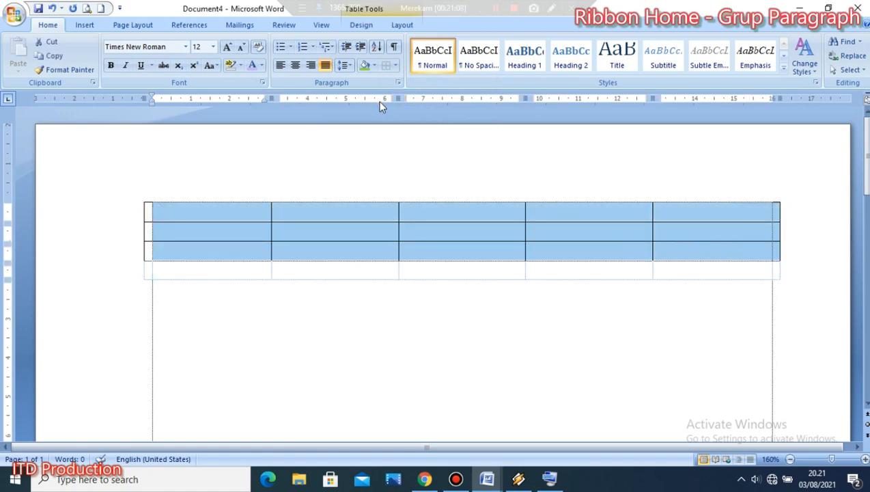
pyautogui.click(394, 65)
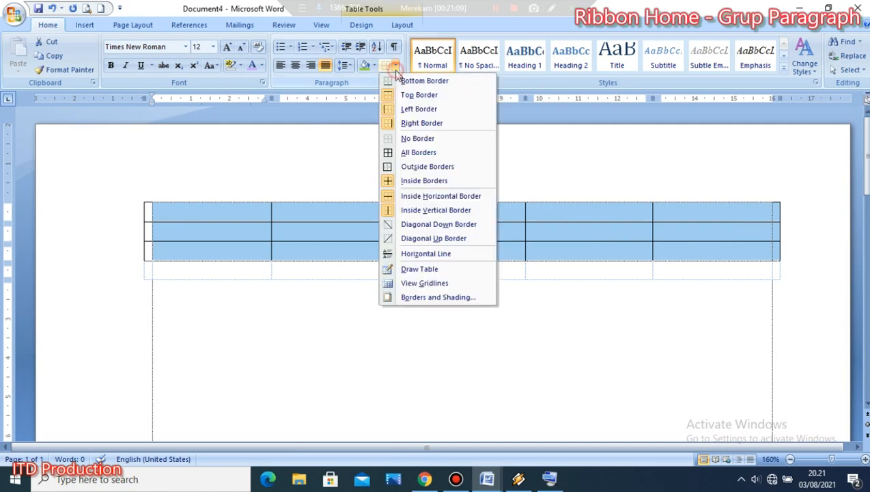
pyautogui.click(421, 140)
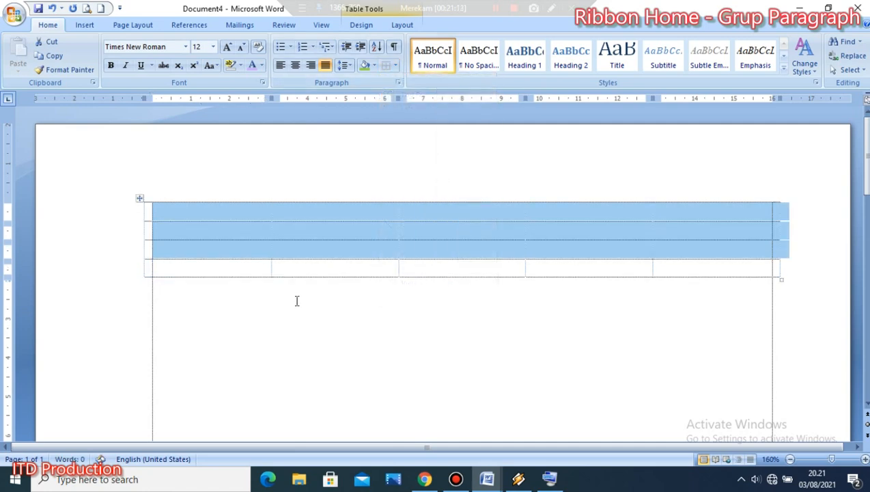
pyautogui.click(295, 301)
# Step: Apply Outside Borders to the whole table, and place the cursor in its first cell
pyautogui.moveTo(164, 211); pyautogui.dragTo(669, 271)
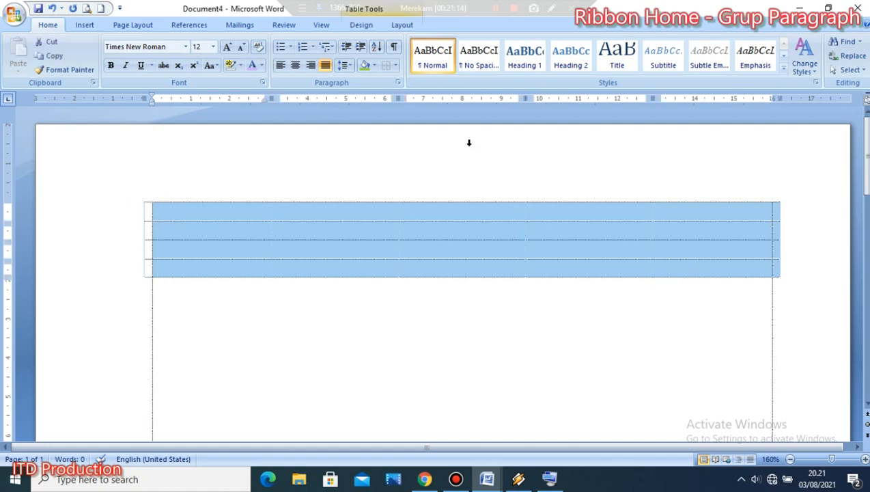
pyautogui.click(394, 67)
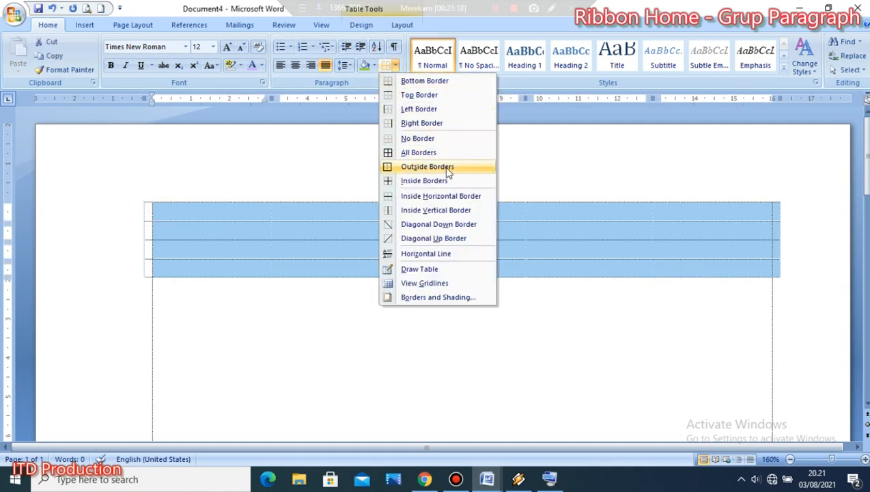
pyautogui.click(448, 169)
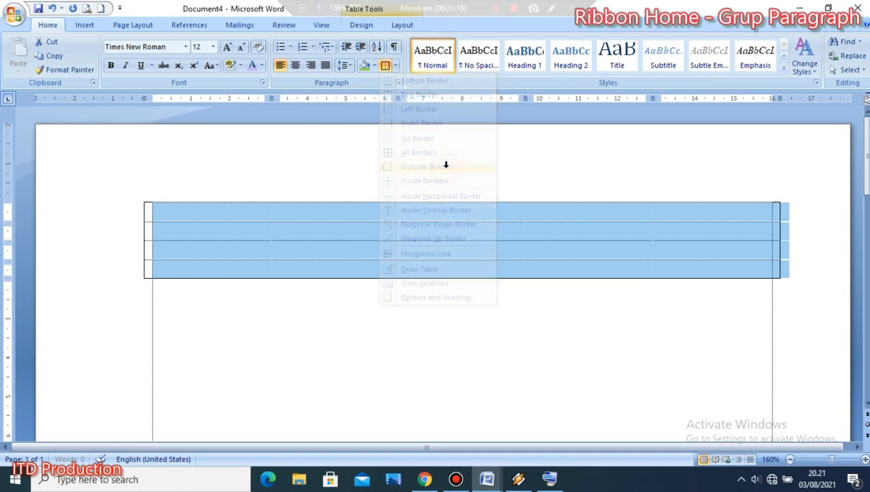
pyautogui.click(397, 66)
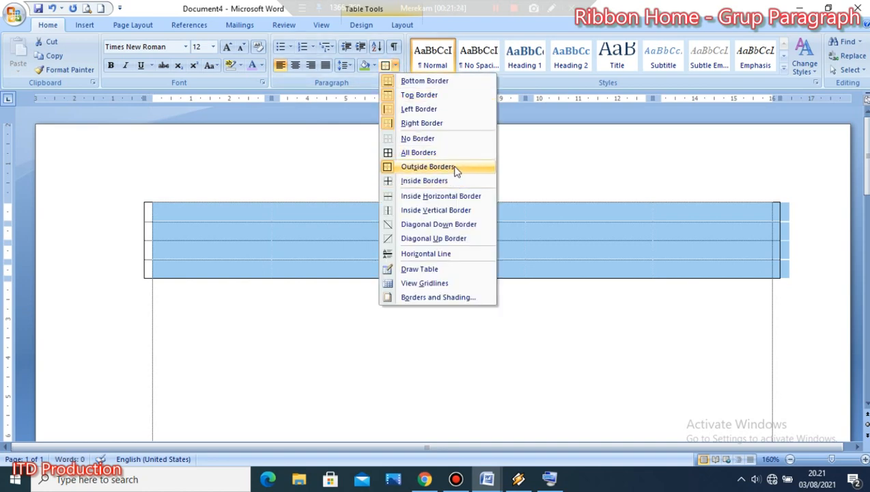
pyautogui.click(437, 343)
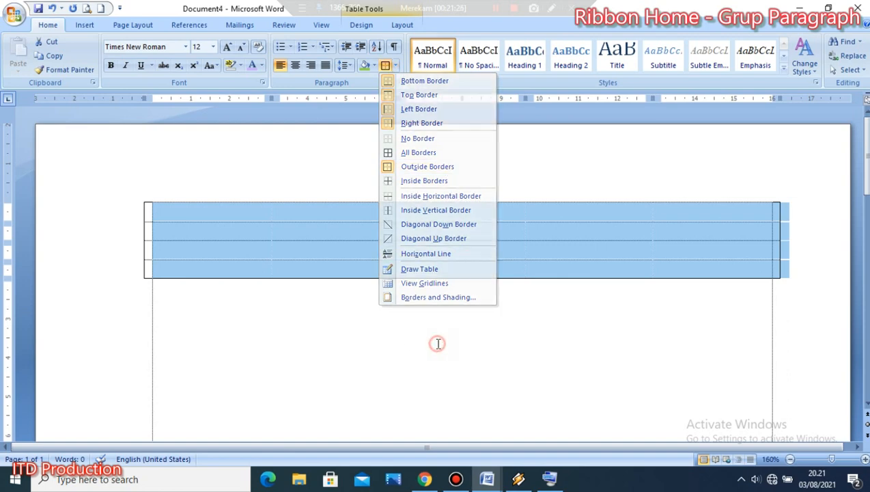
pyautogui.click(317, 211)
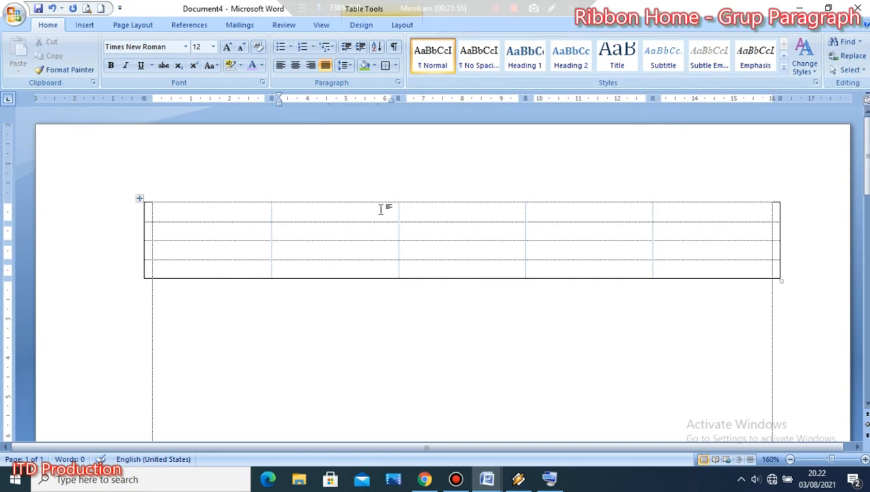
pyautogui.click(185, 212)
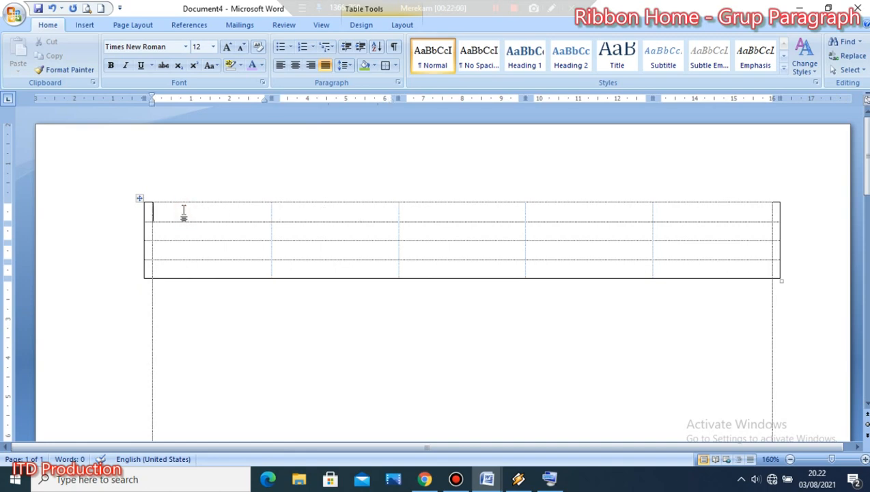